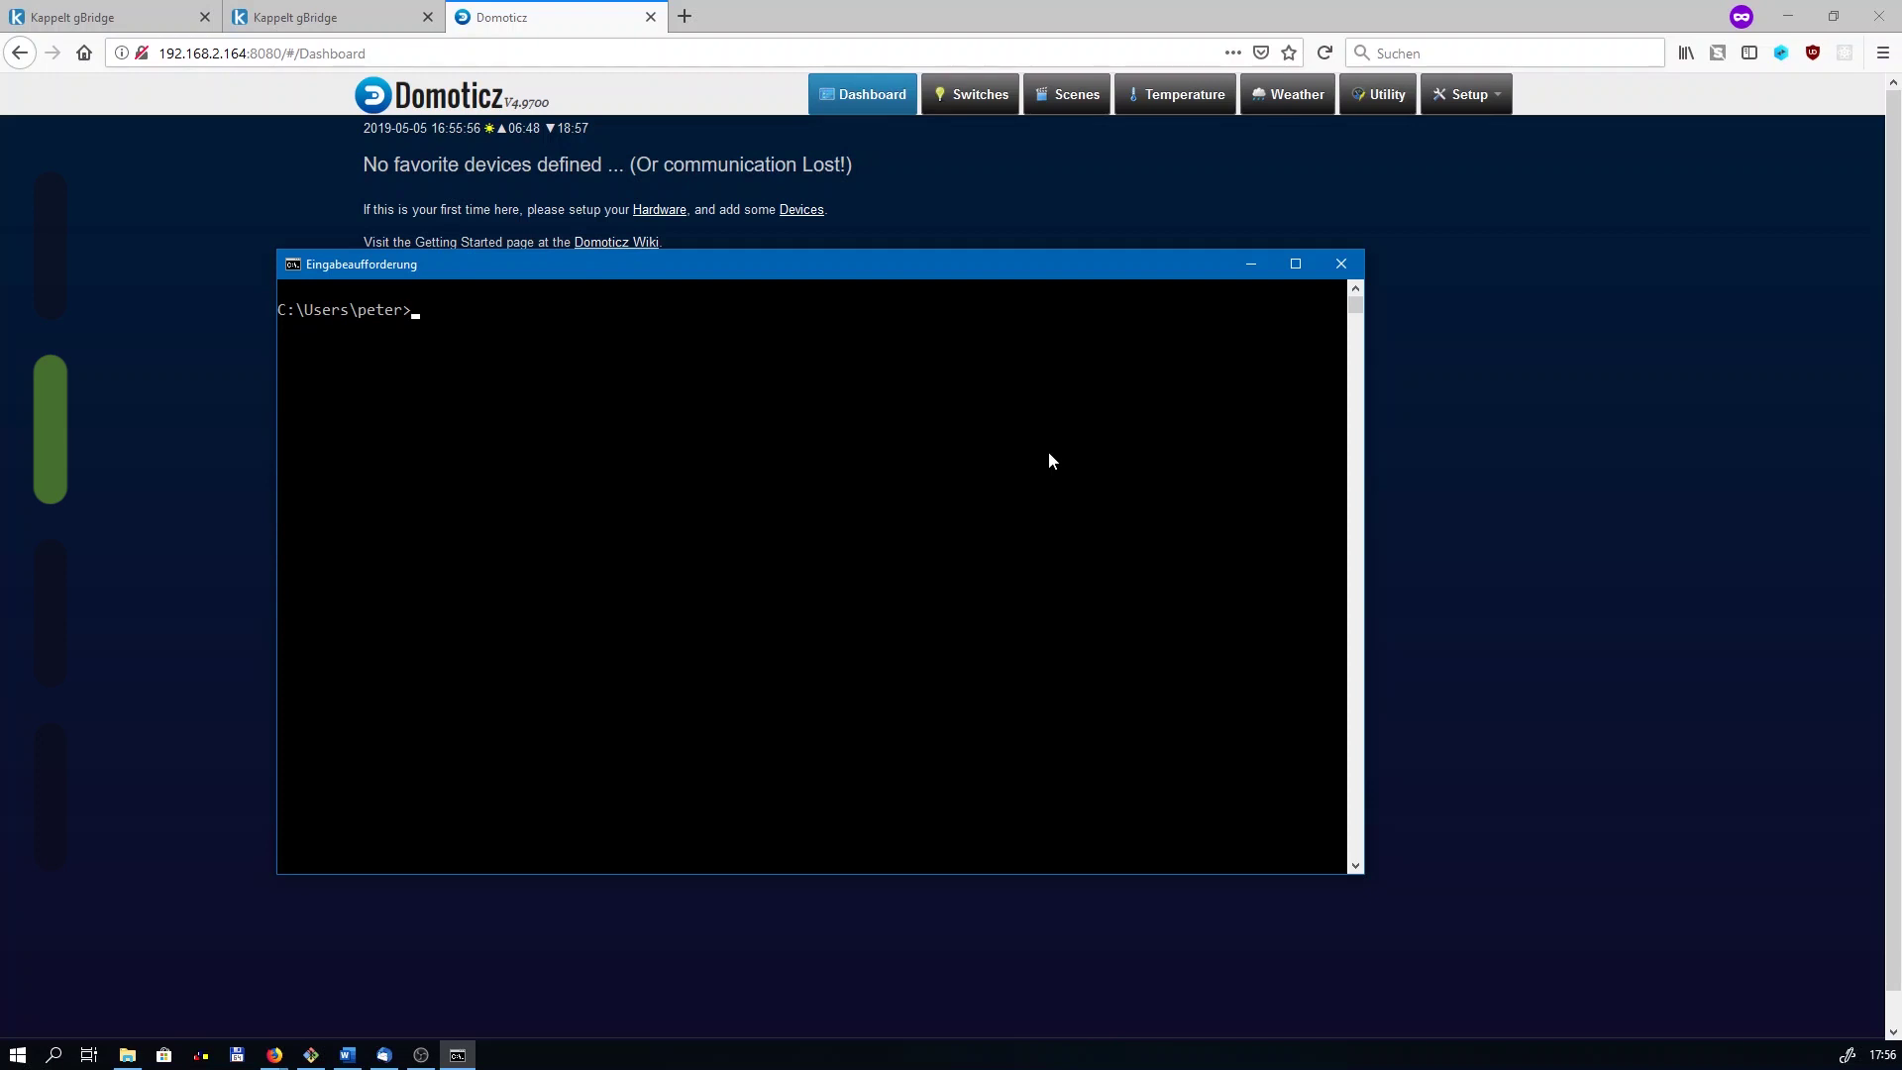
type("ssh pi@192.168.2.164")
key("Return")
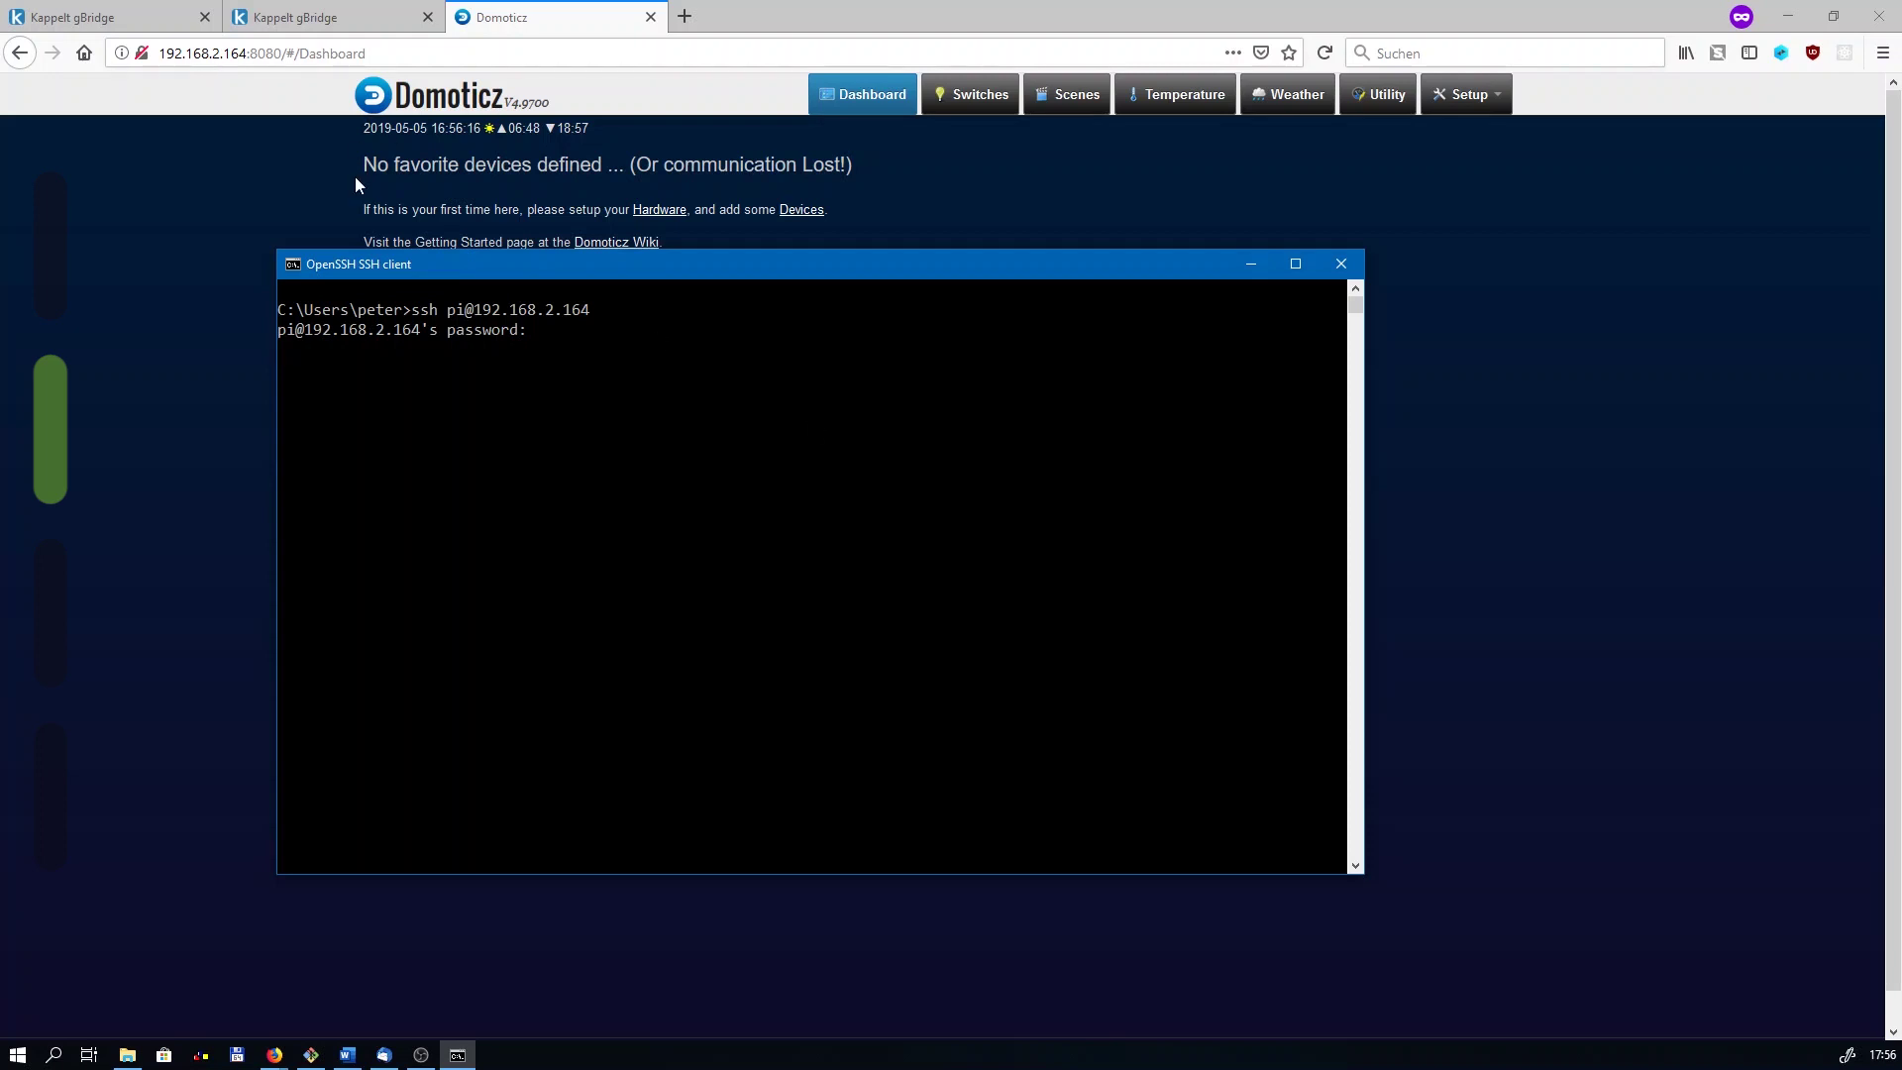
key("Return")
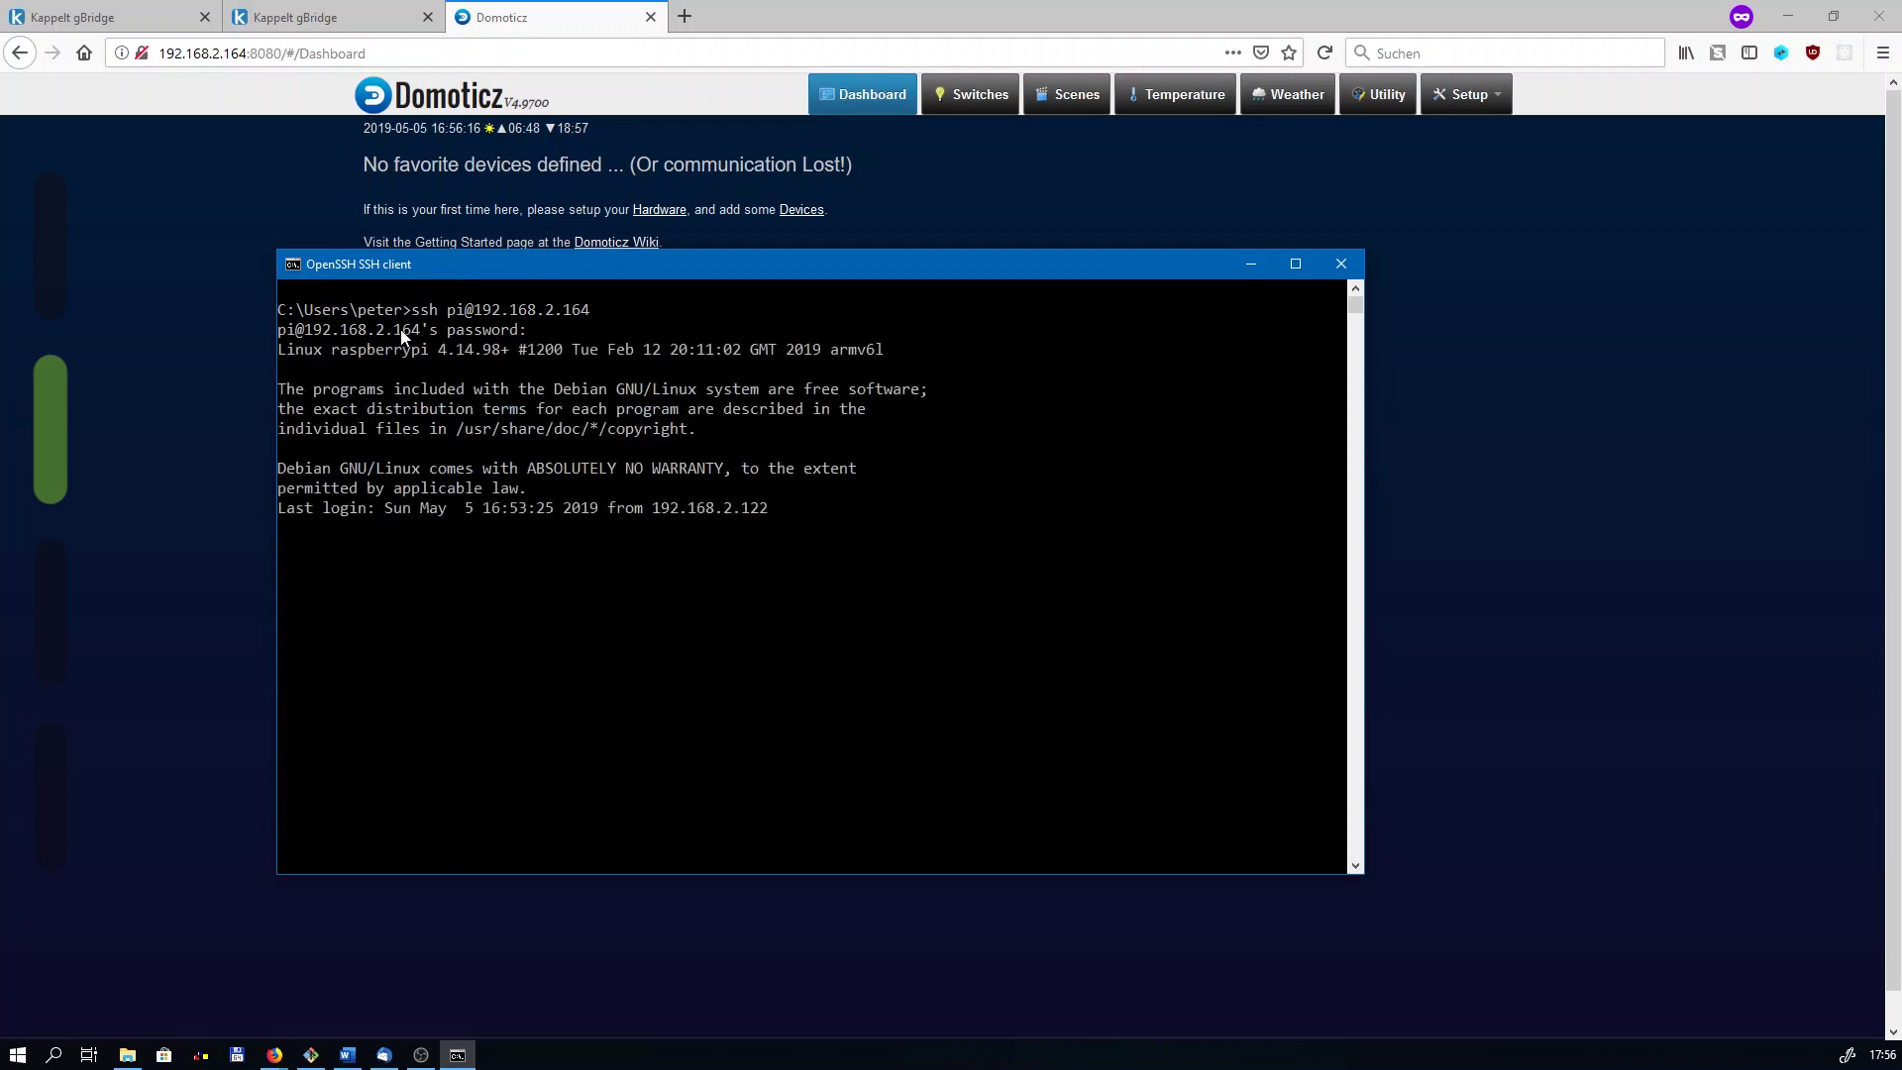
left_click(396, 334)
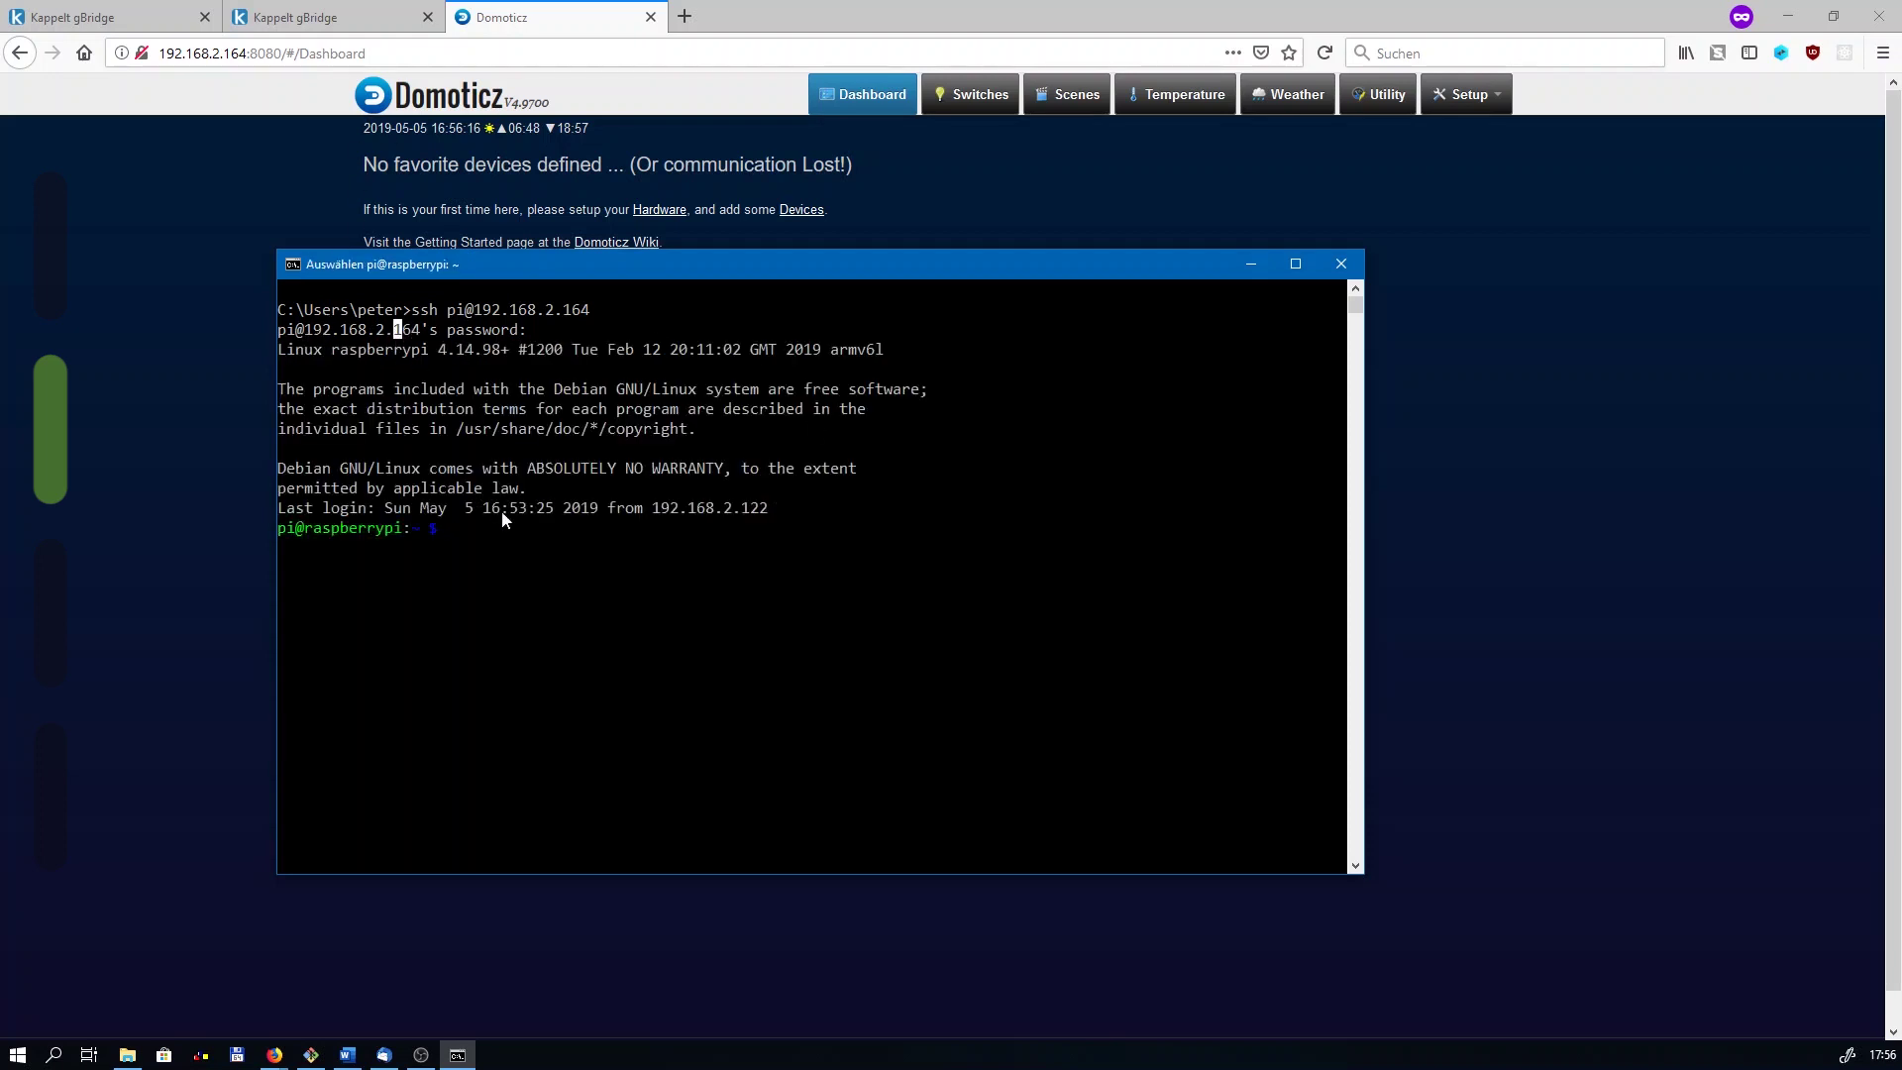
key("Escape")
Step: Export GPIO 4, list /sys/class/gpio to confirm it, and set gpio4's direction to out
type("echp")
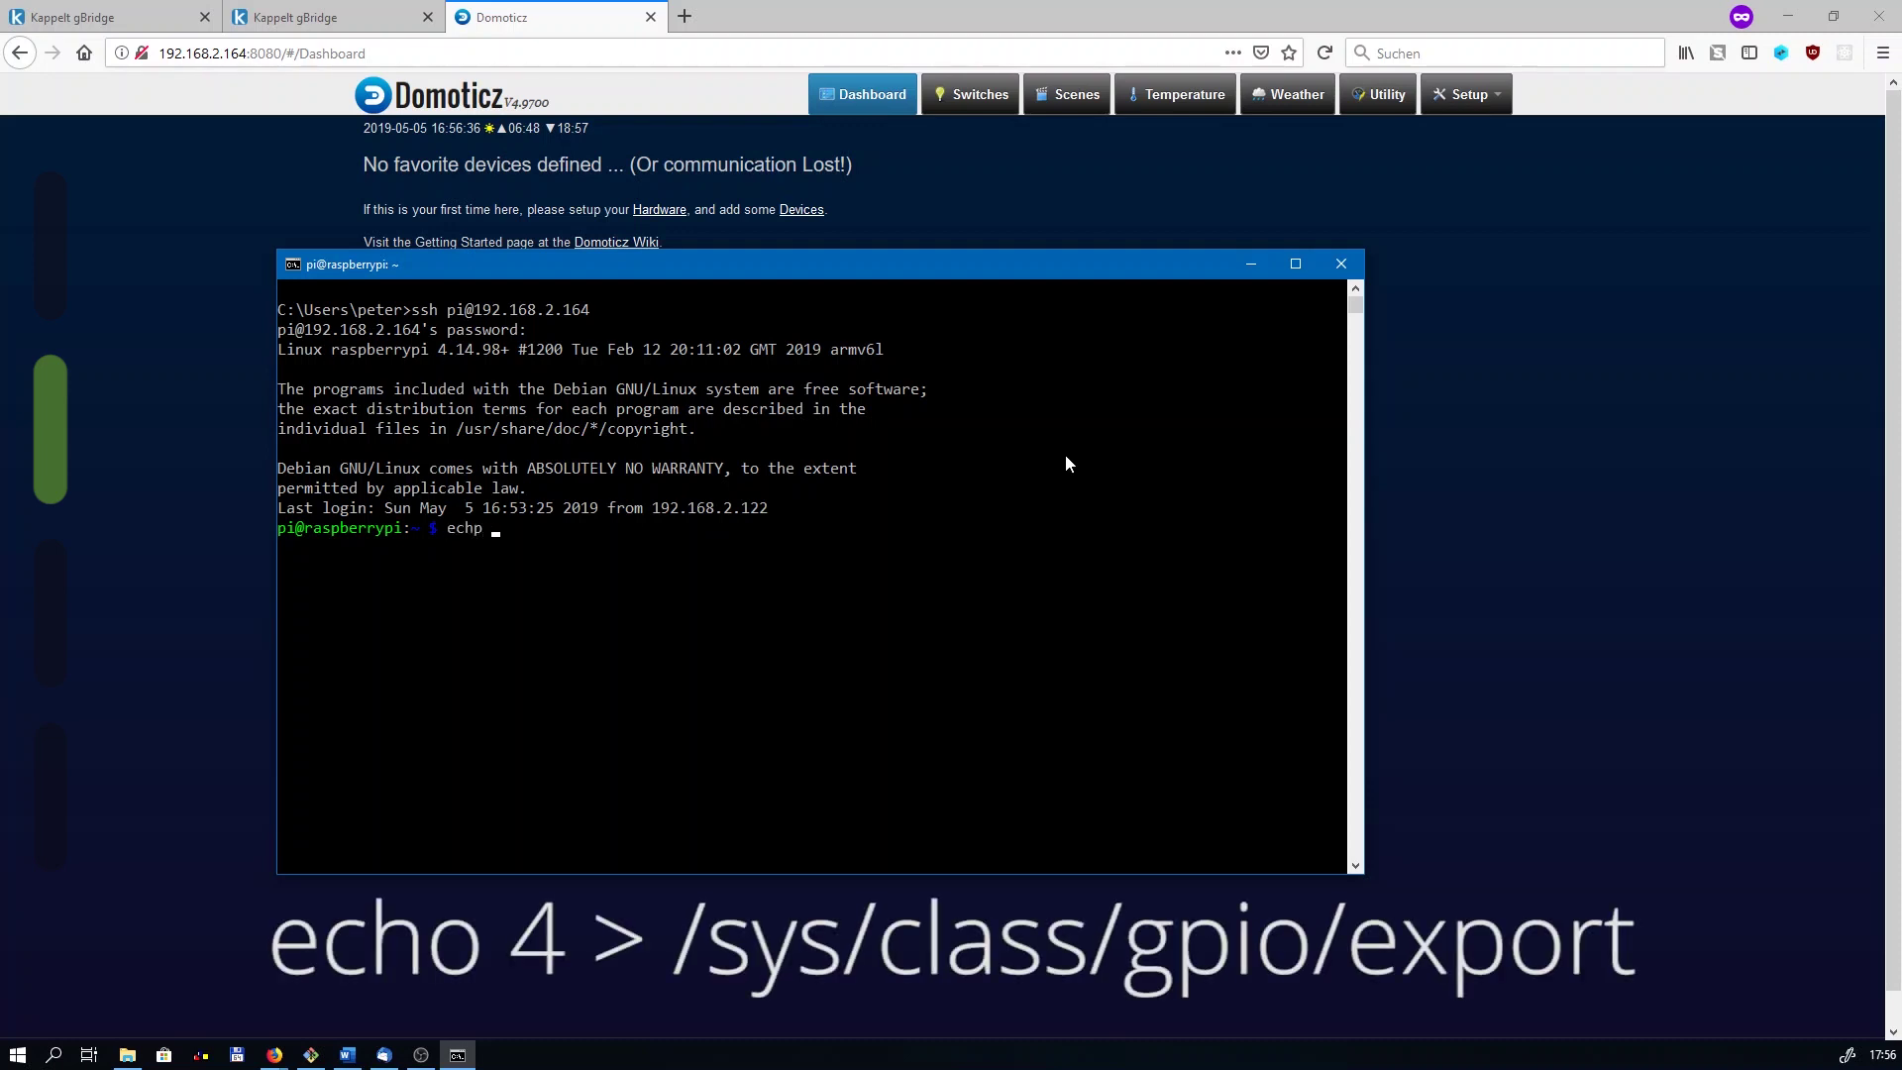
key("BackSpace")
key("BackSpace")
type("o 4 > /sys/class/gpio/export")
key("Return")
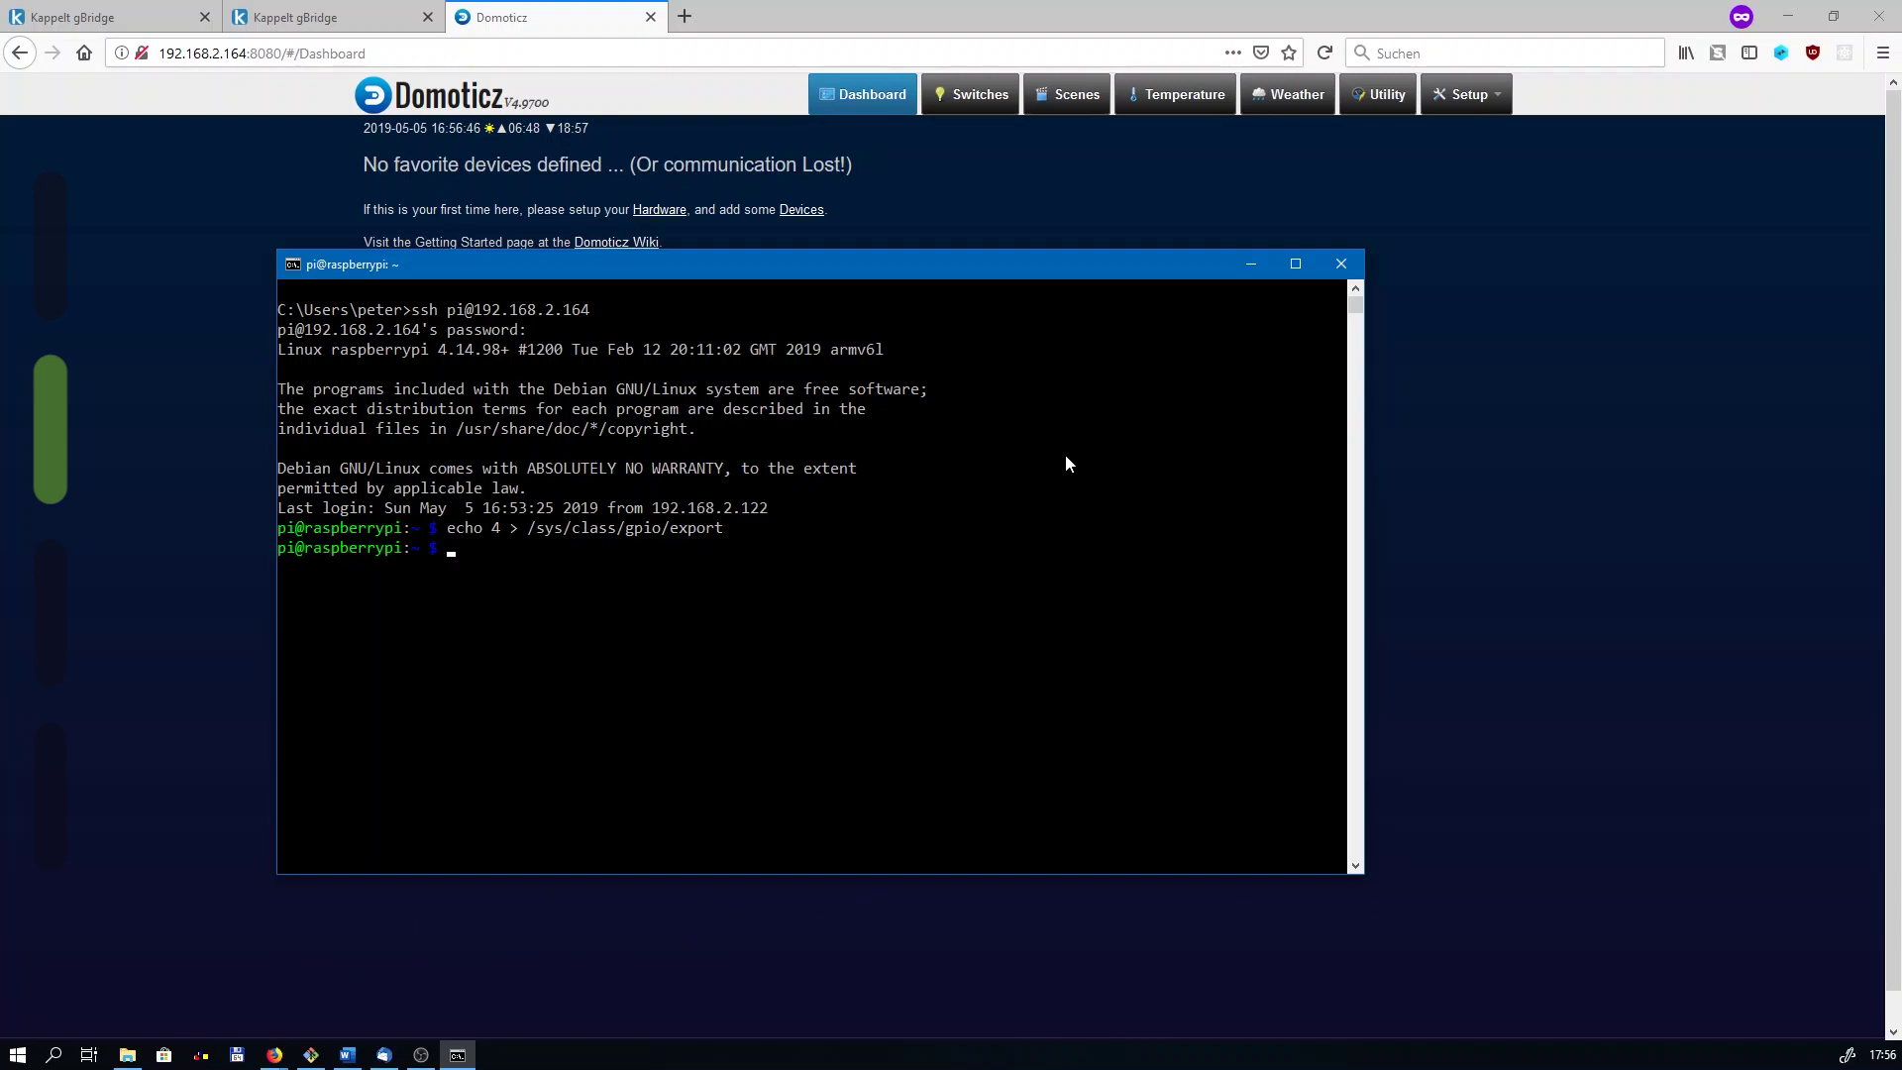
type("ls -al /sys/class/gpio")
key("Return")
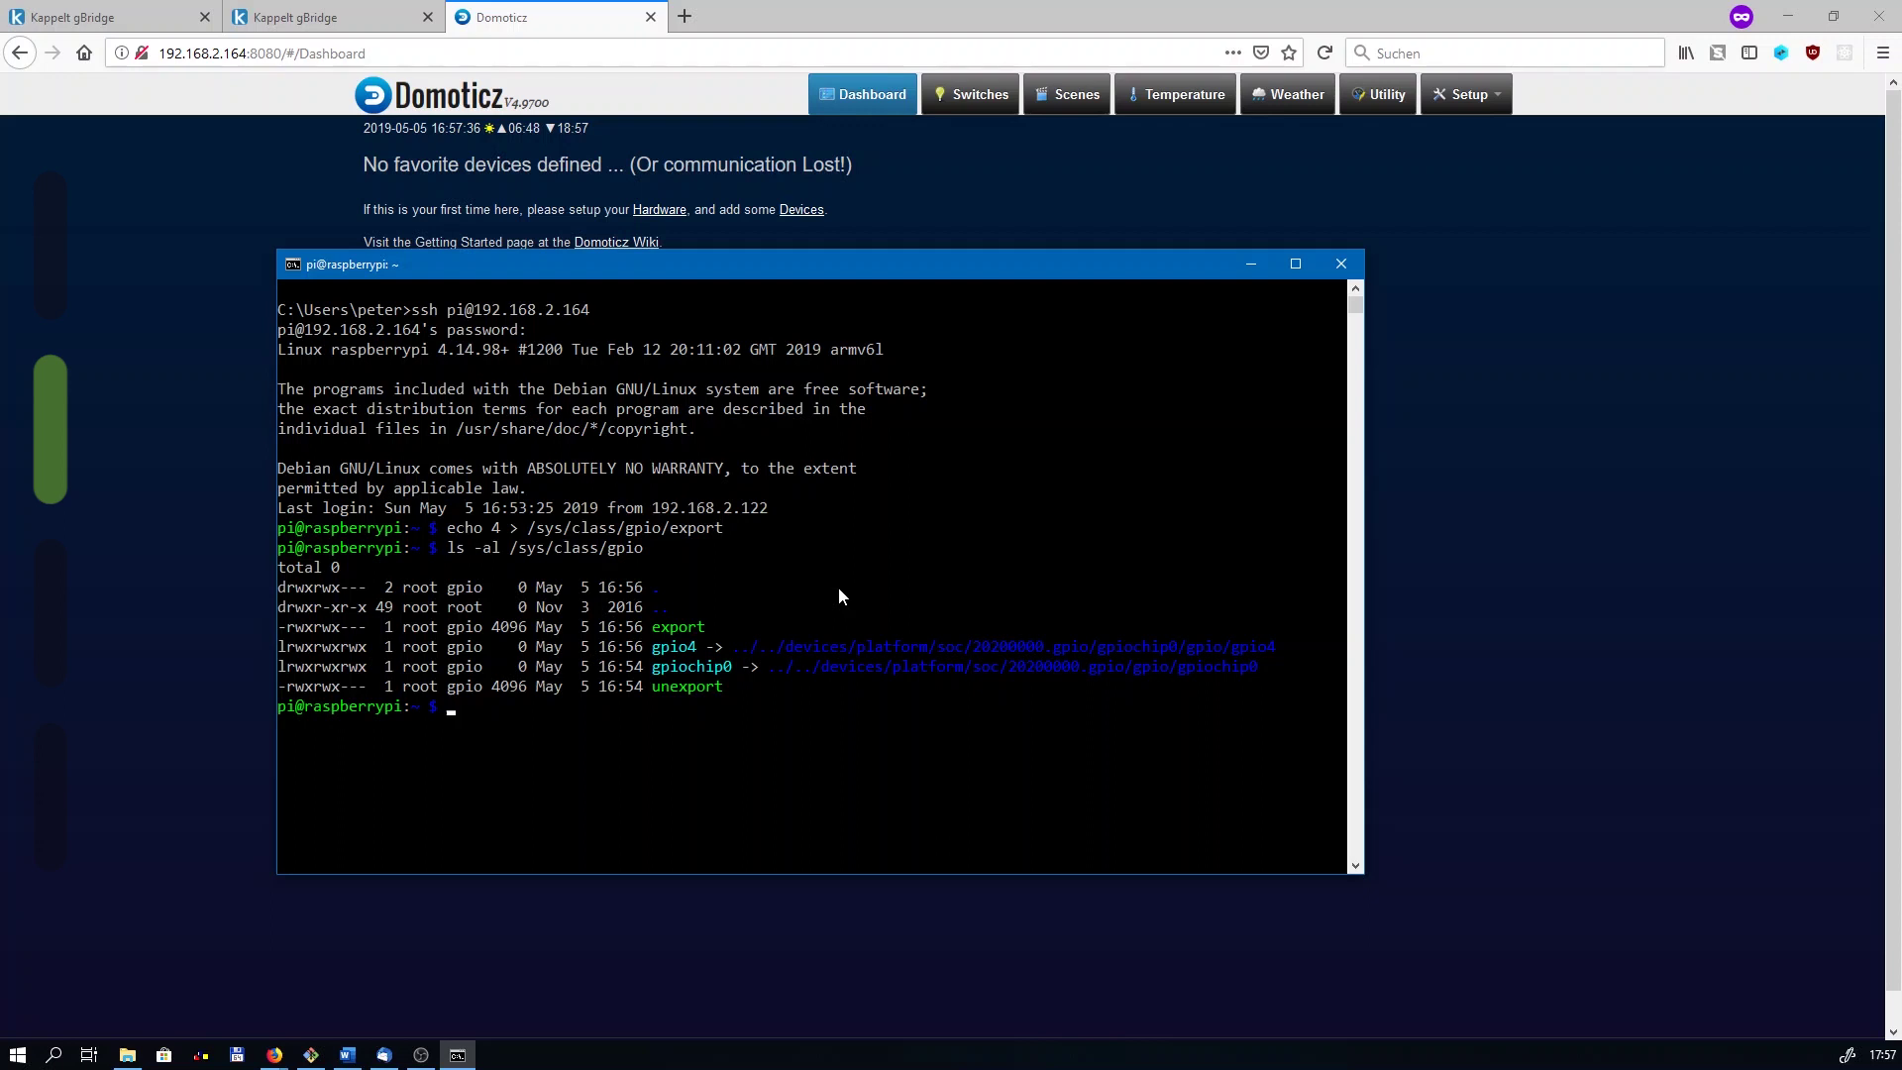
type("echo \"out\"")
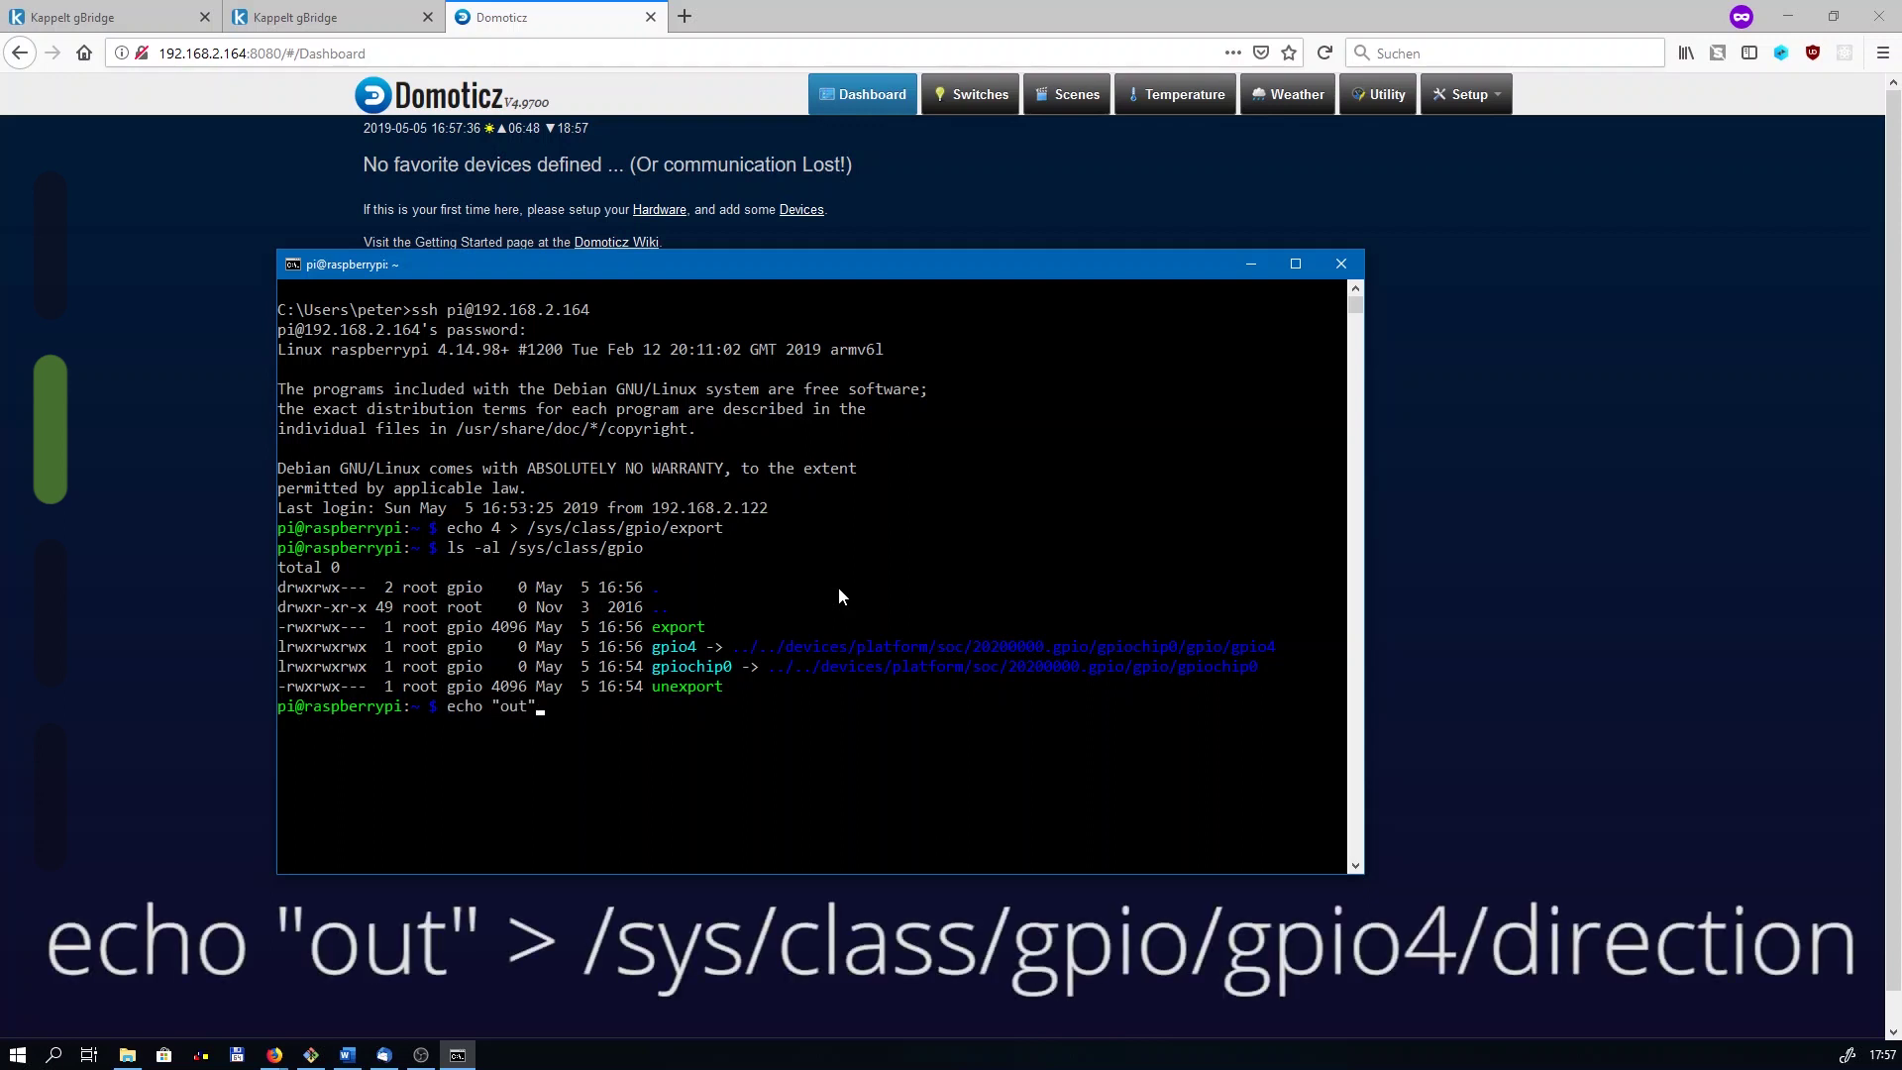
type(" > /sys/class/gpio/gpio")
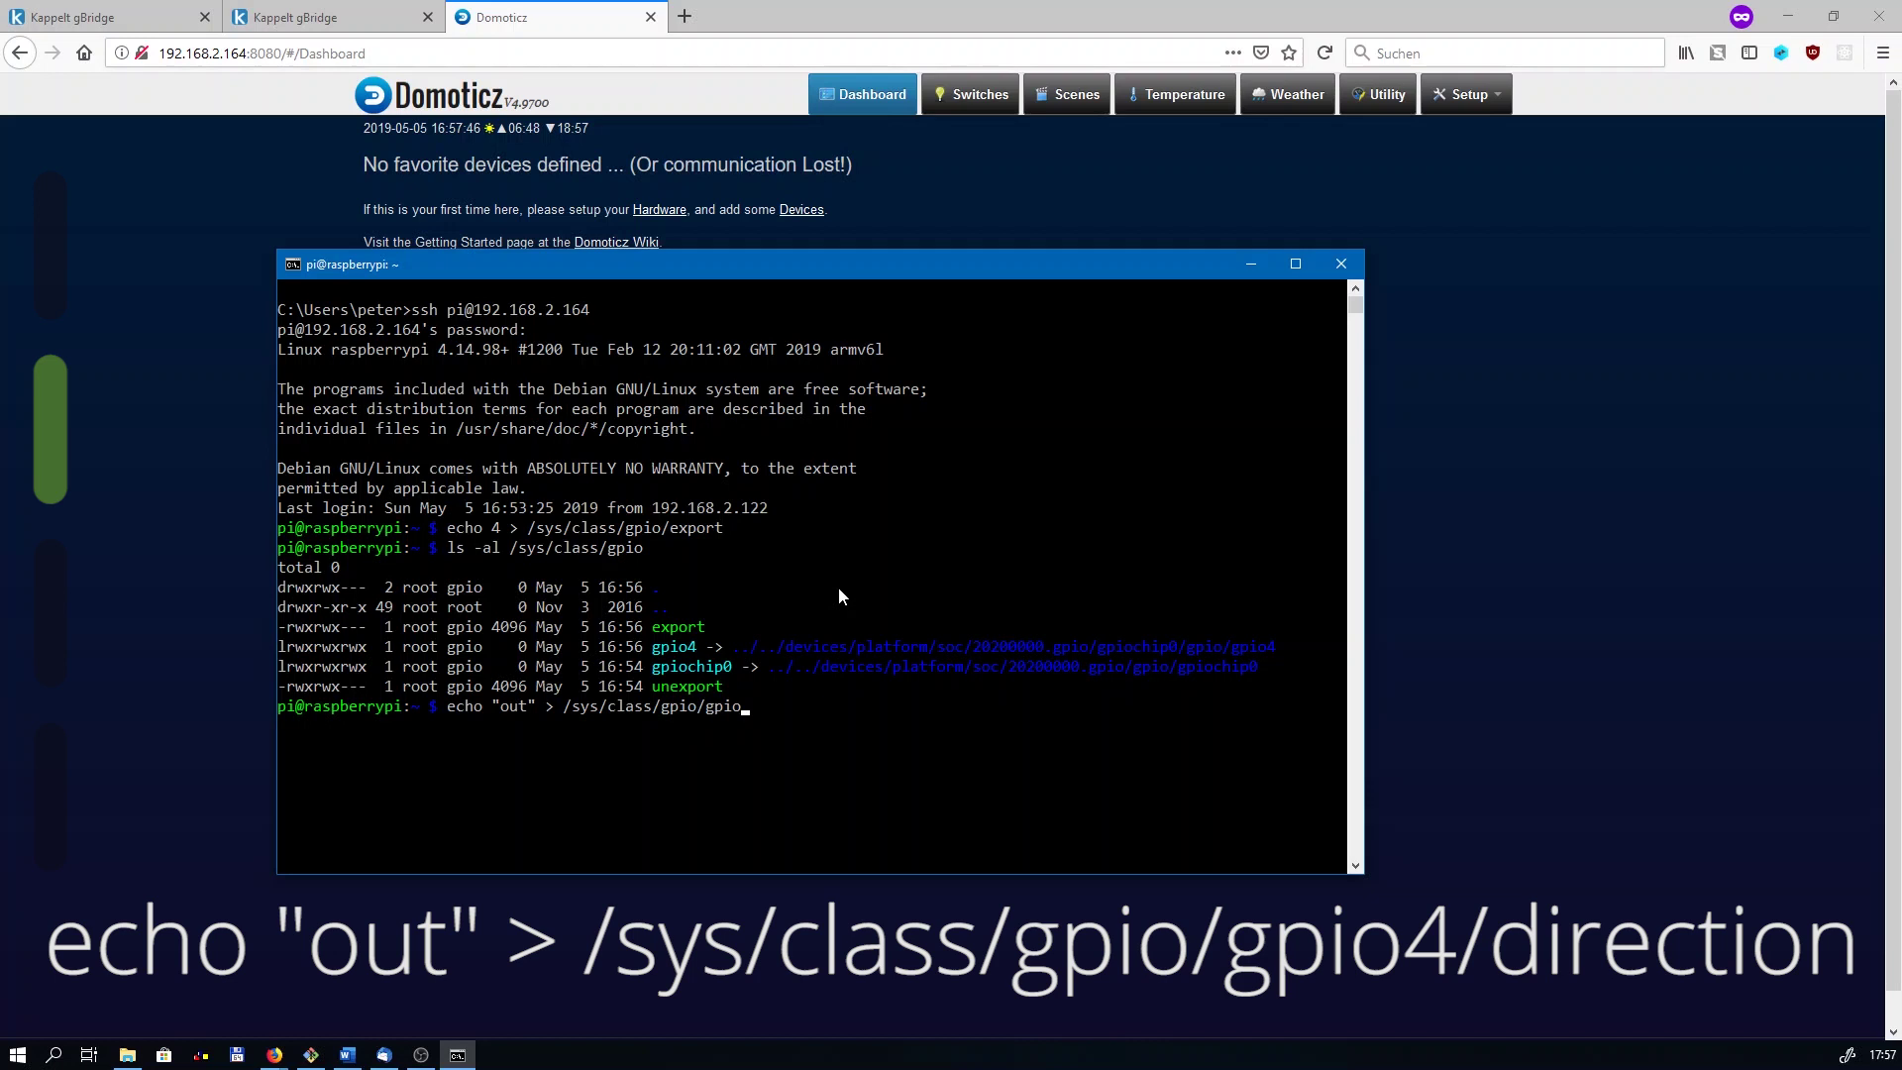
type("4/direction")
key("Return")
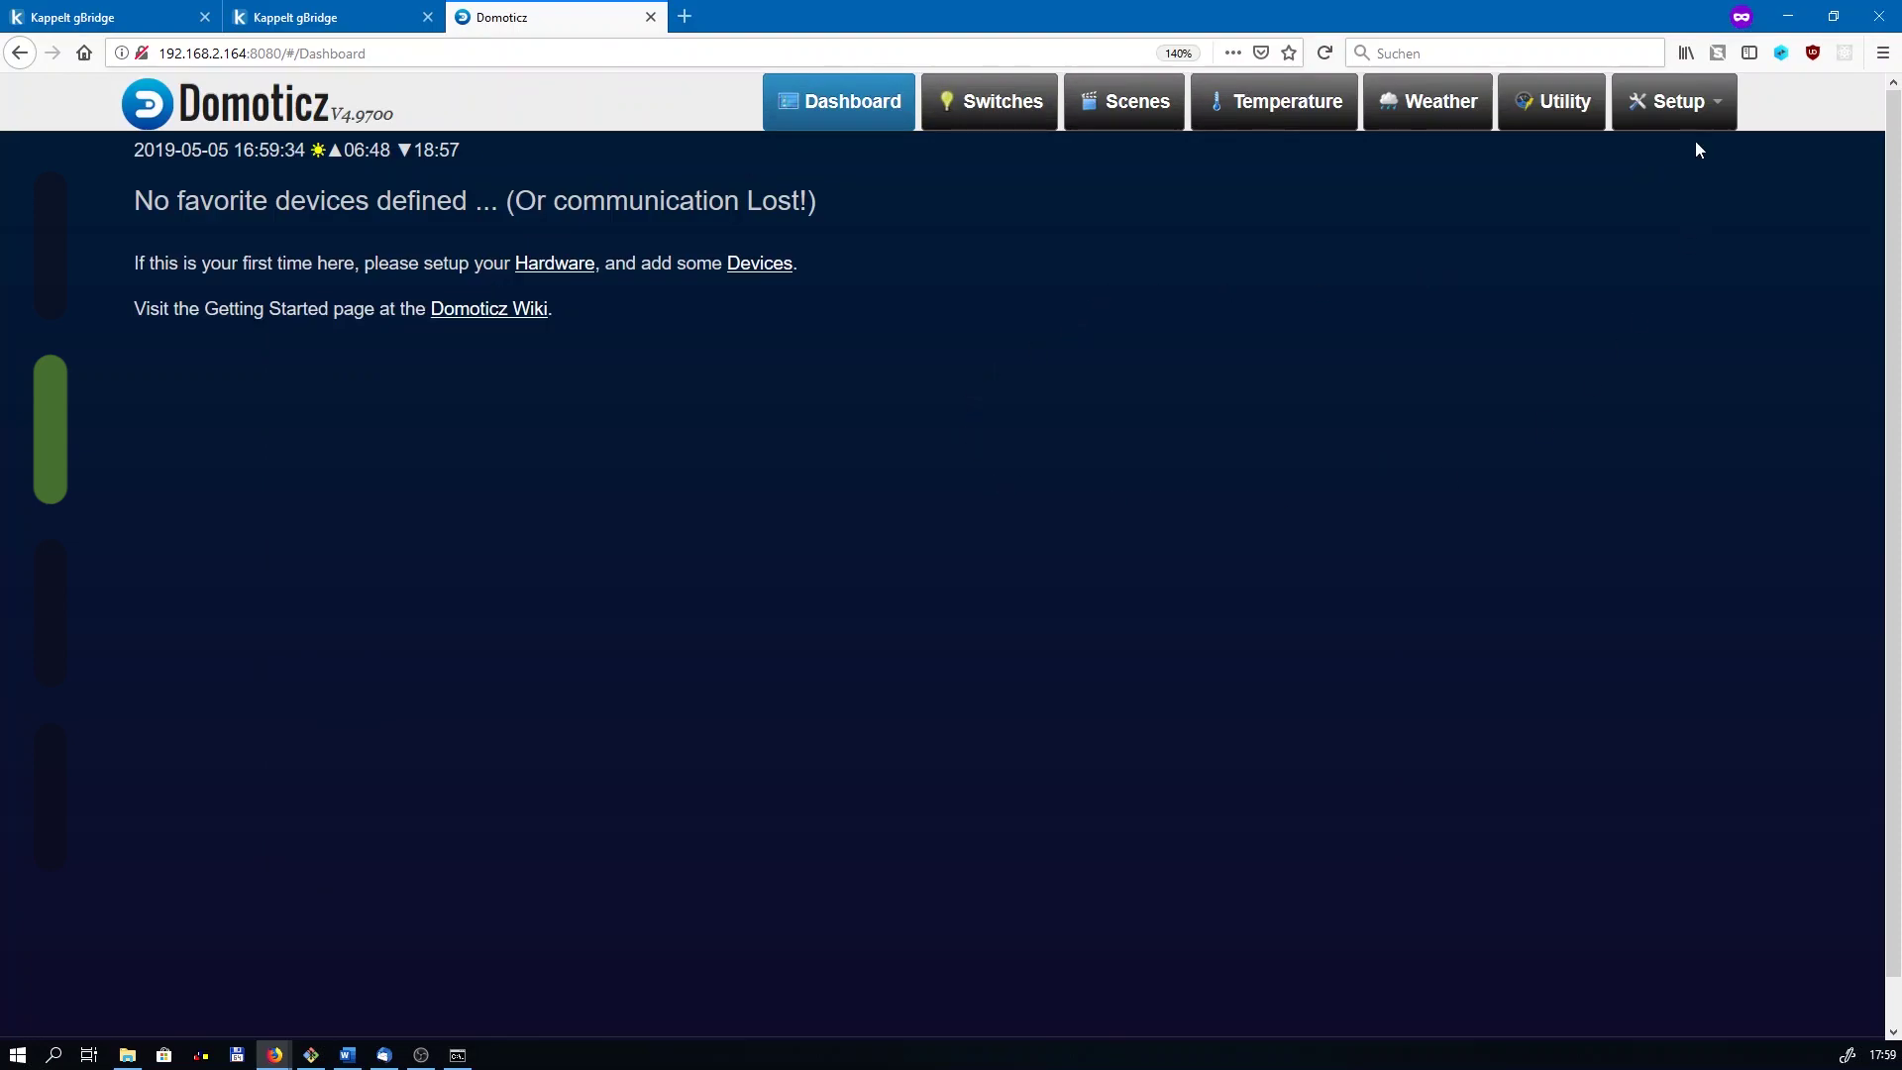
Step: On Domoticz's Hardware page, enter rpi-gpio as the new hardware name
left_click(1660, 99)
left_click(1648, 163)
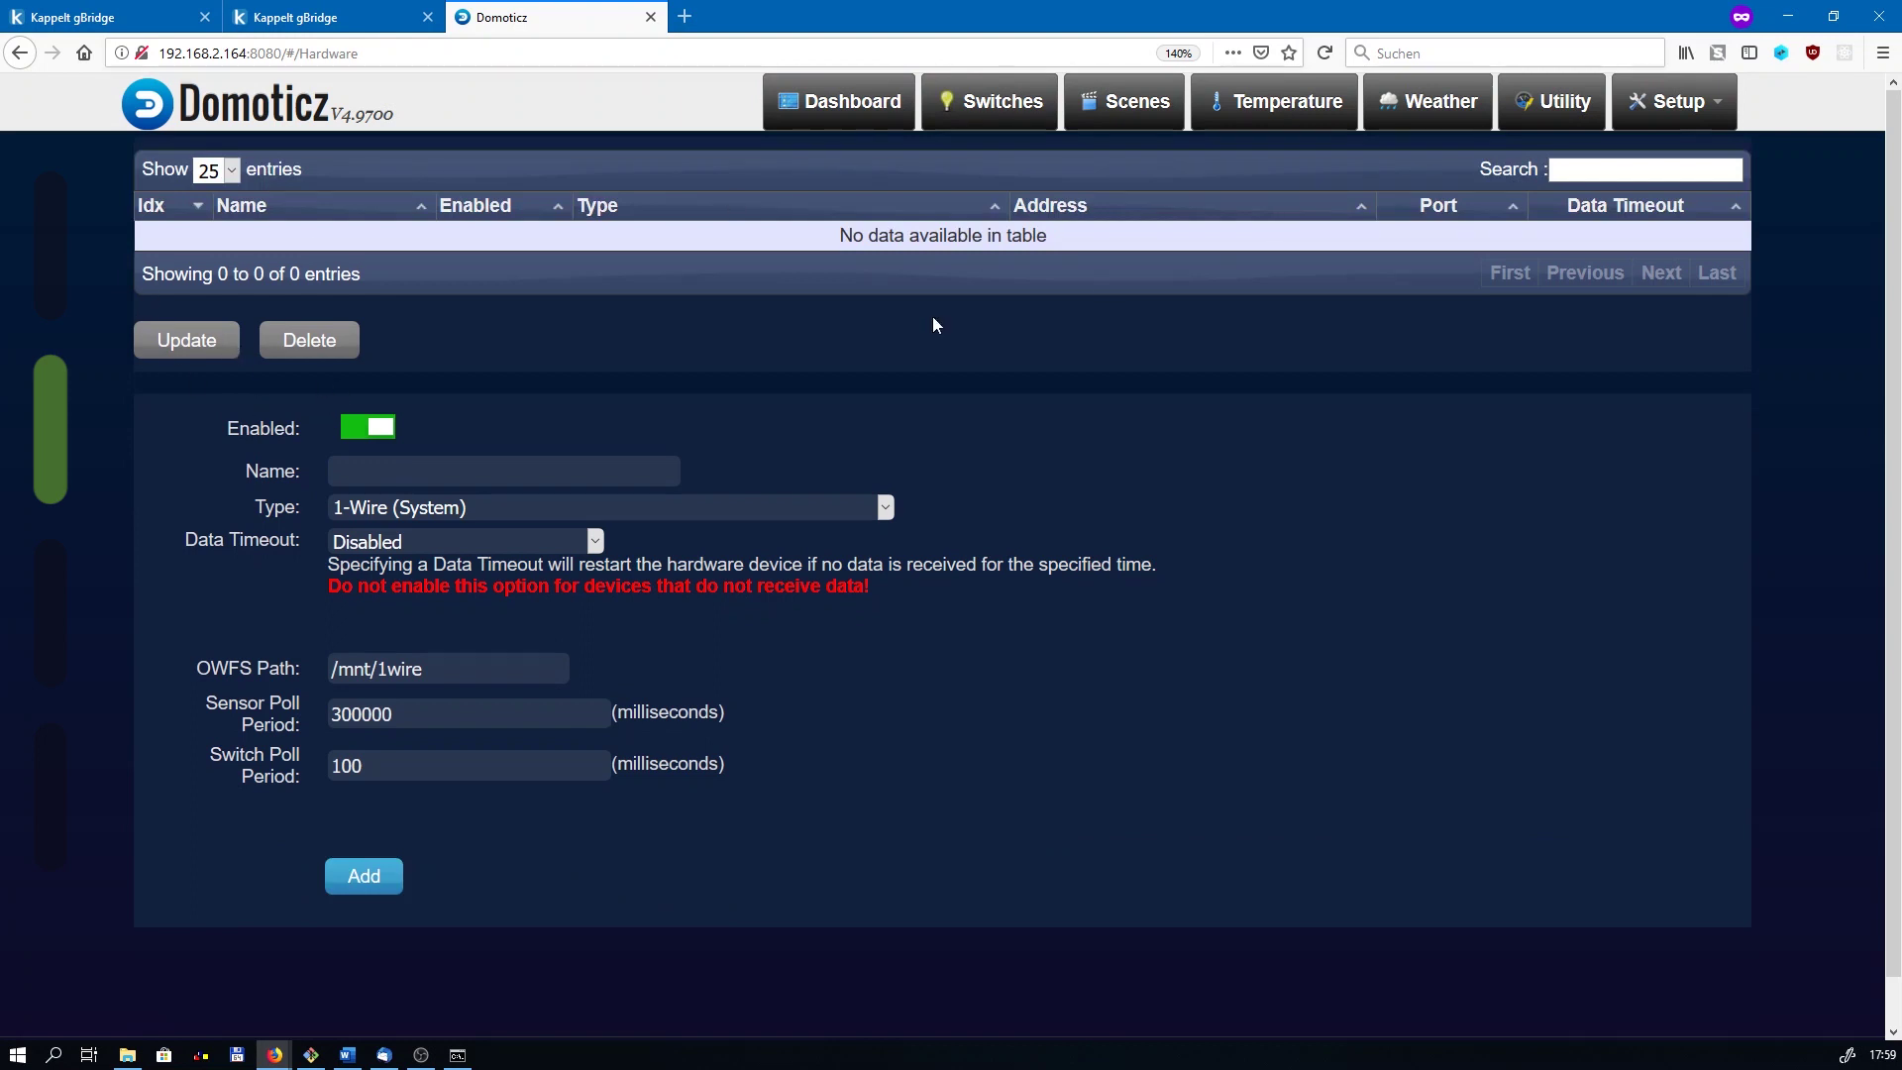
left_click(385, 470)
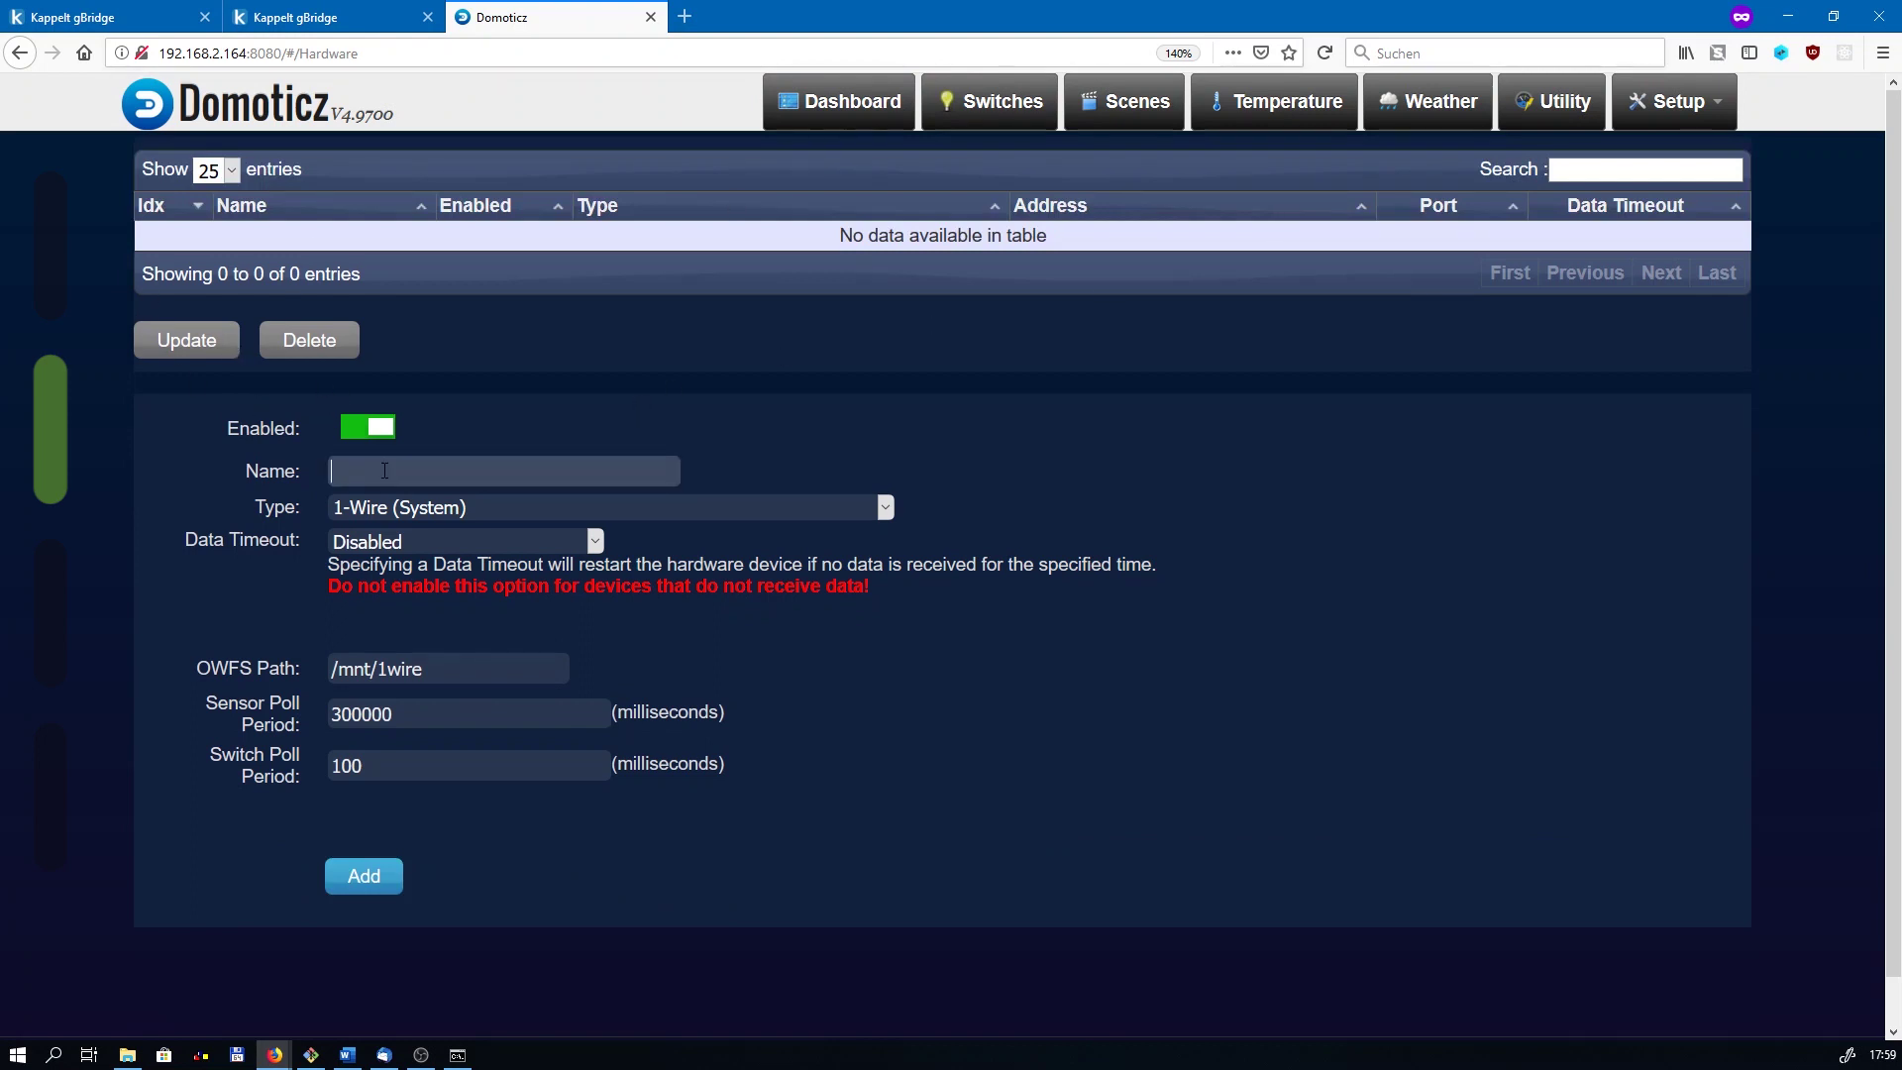
type("rpi-gpio")
Step: Set the hardware type to Generic sysfs GPIO and add rpi-gpio
left_click(644, 508)
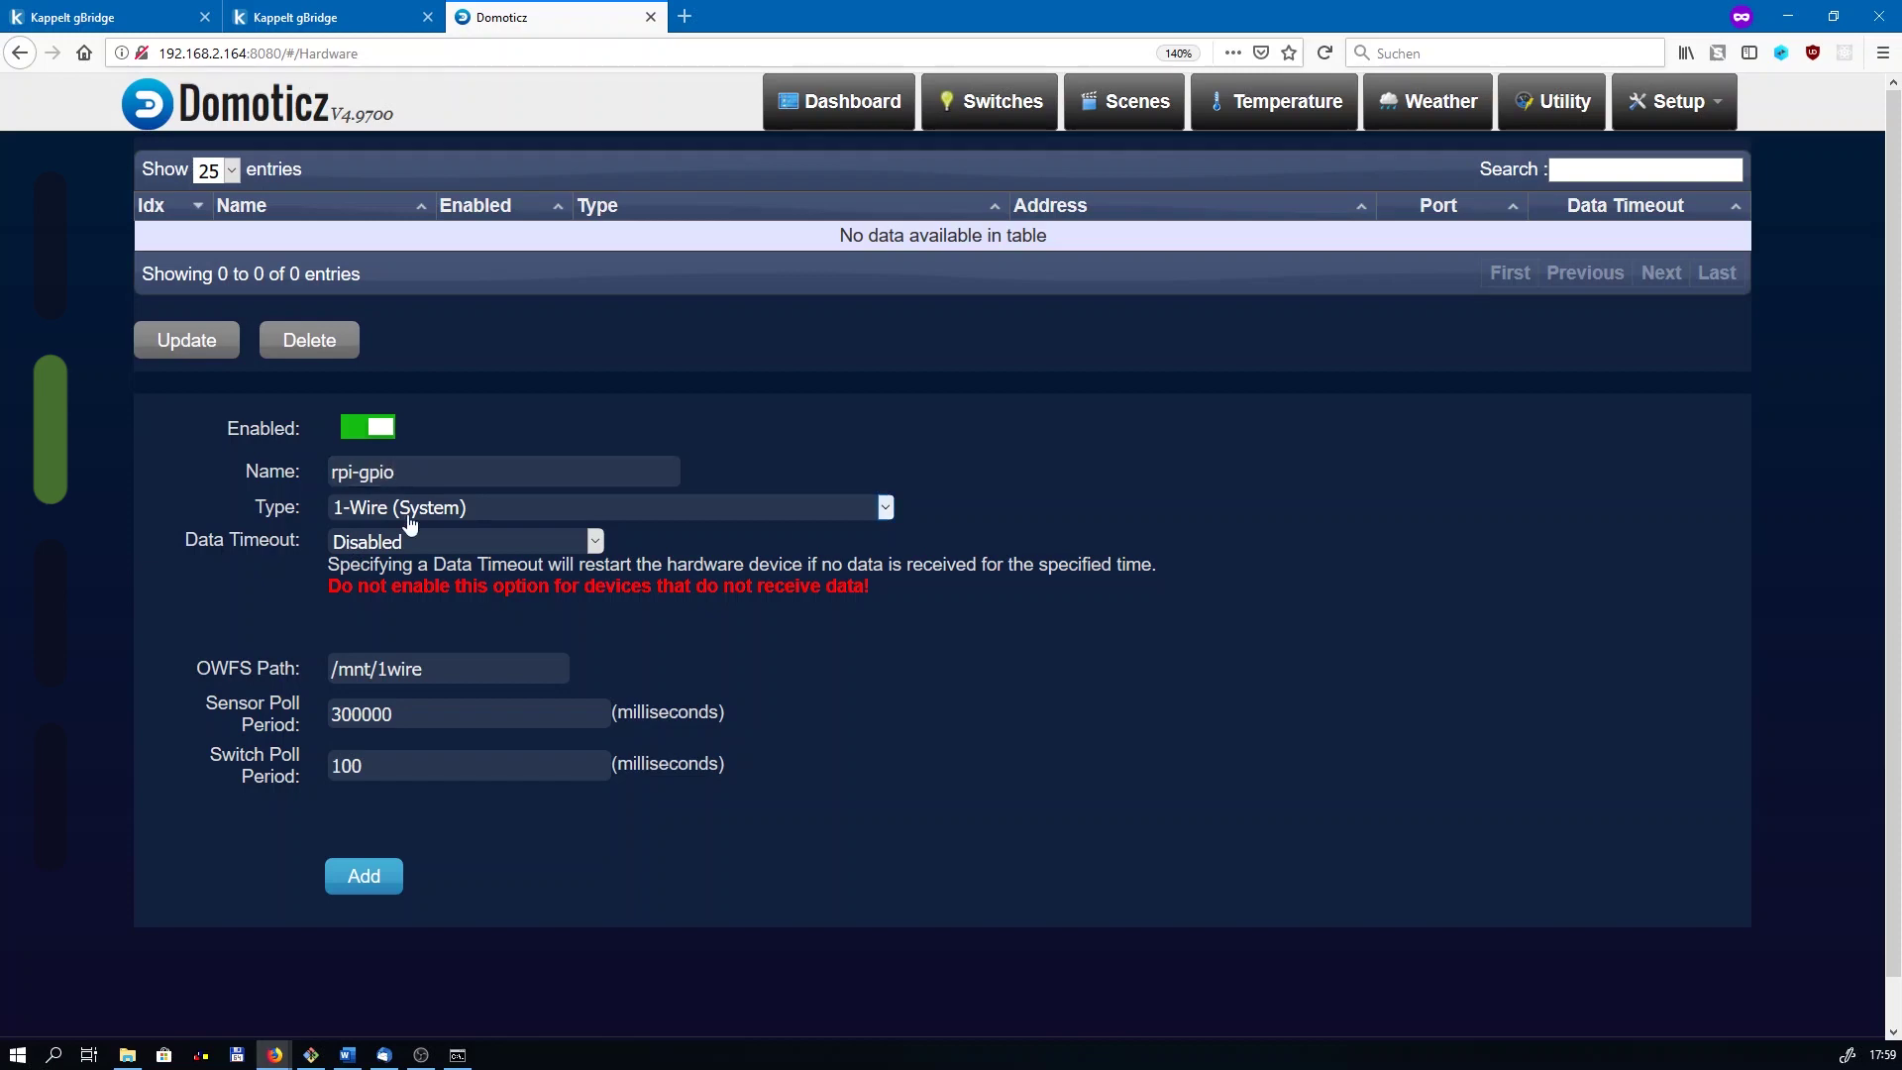
scroll(525, 813, "down", 15)
scroll(509, 821, "down", 9)
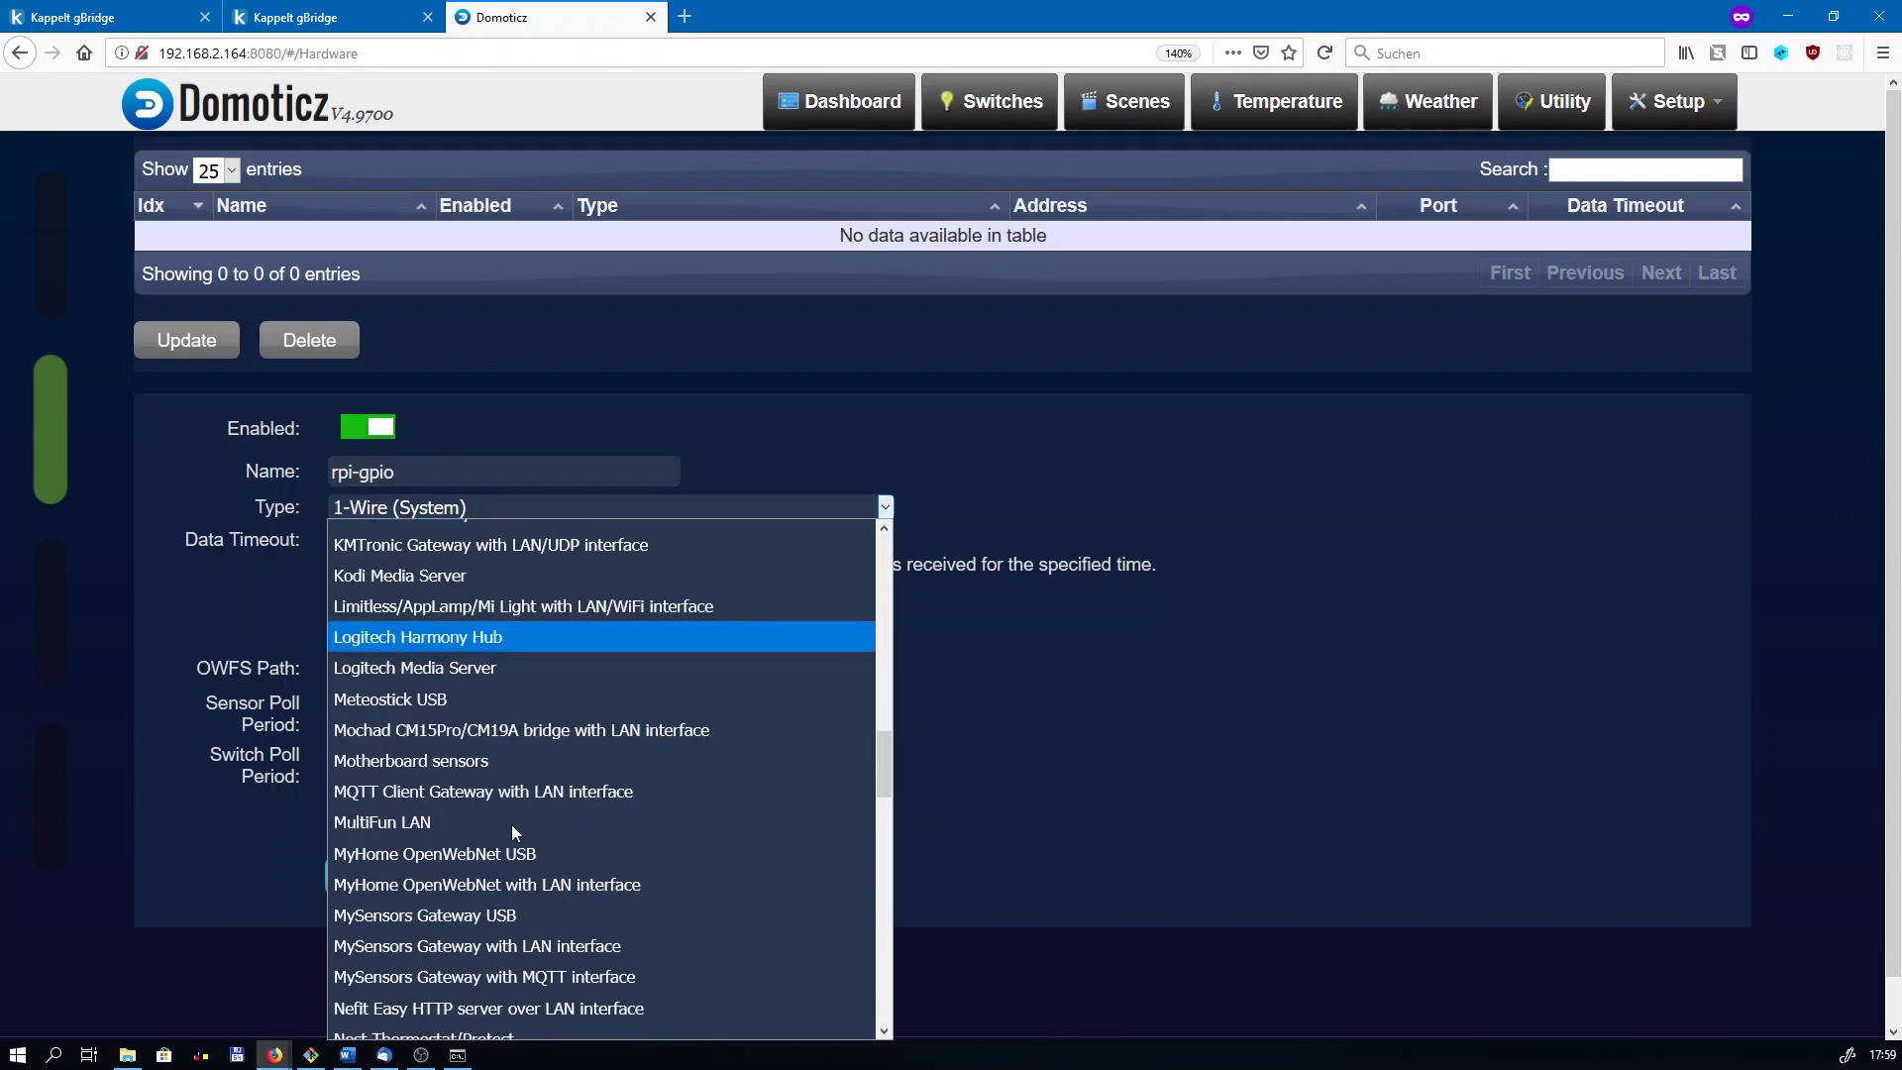
scroll(511, 830, "down", 2)
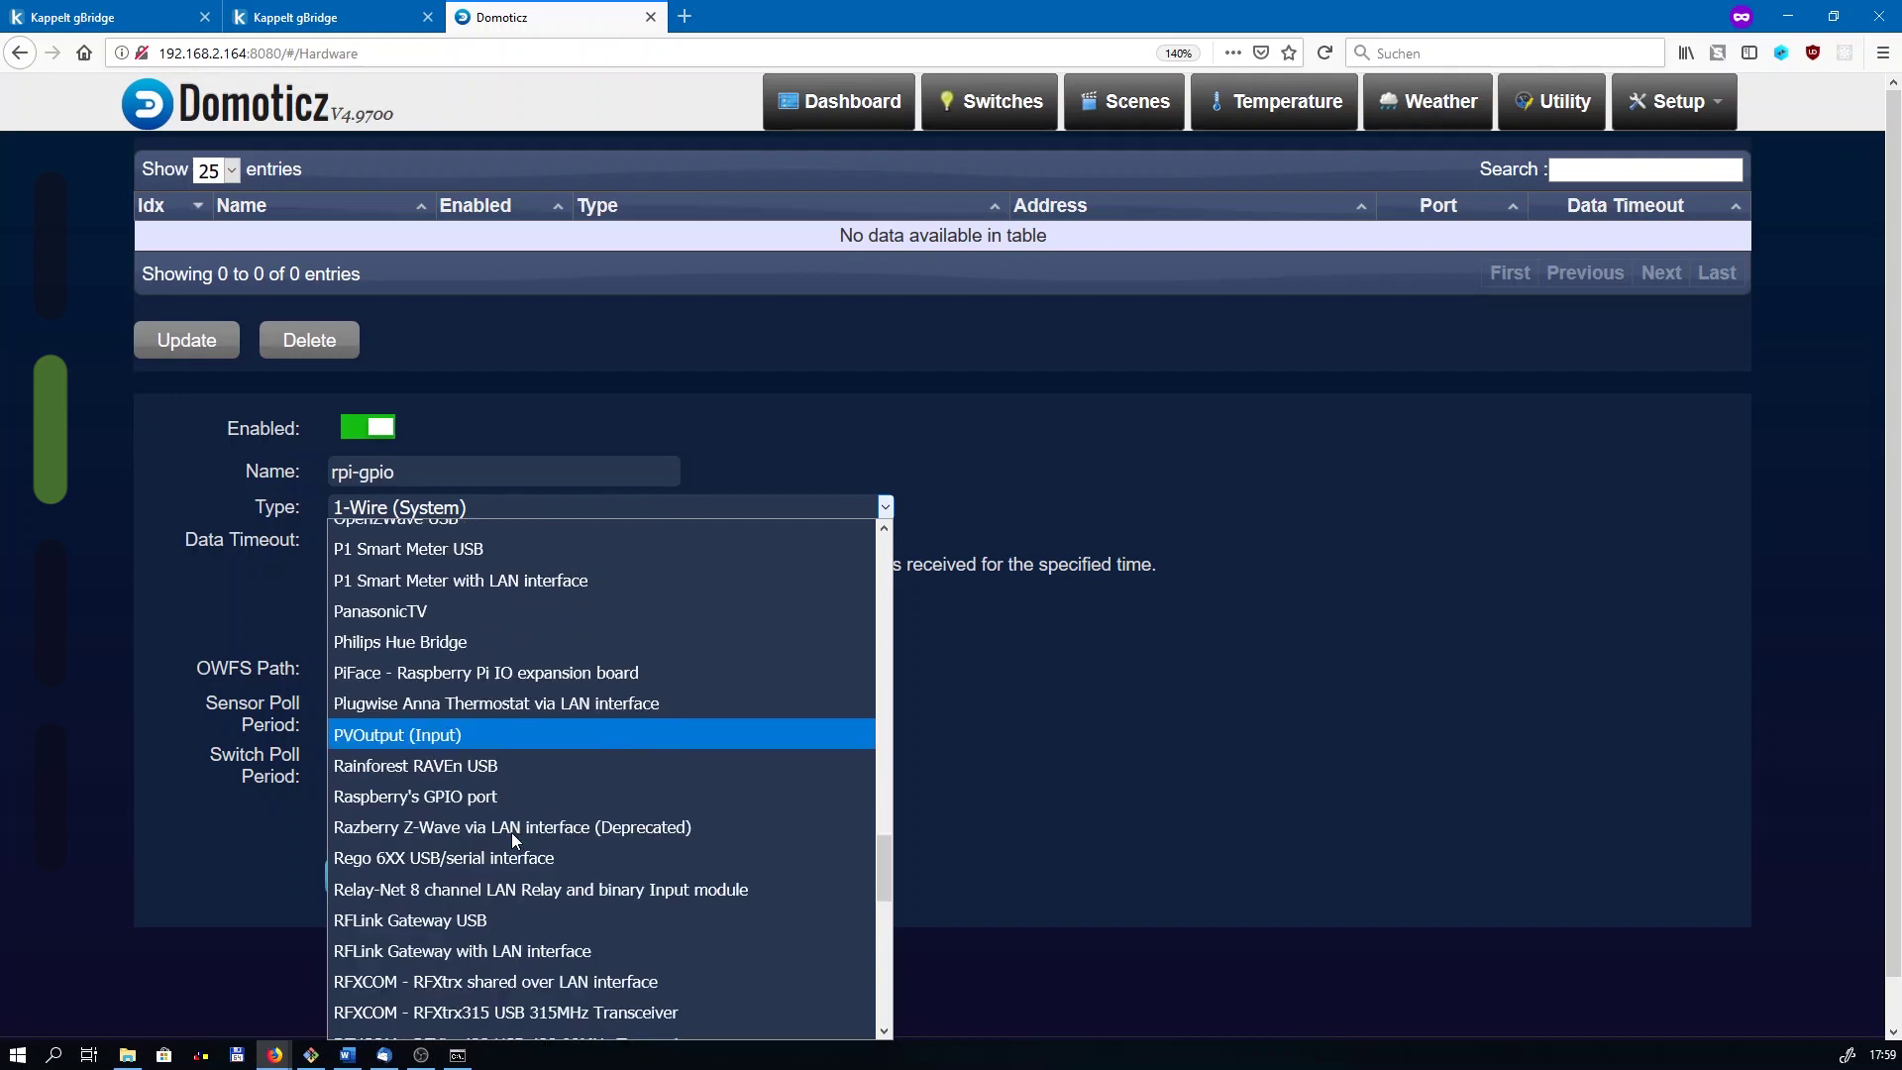
scroll(512, 834, "up", 3)
scroll(511, 834, "down", 3)
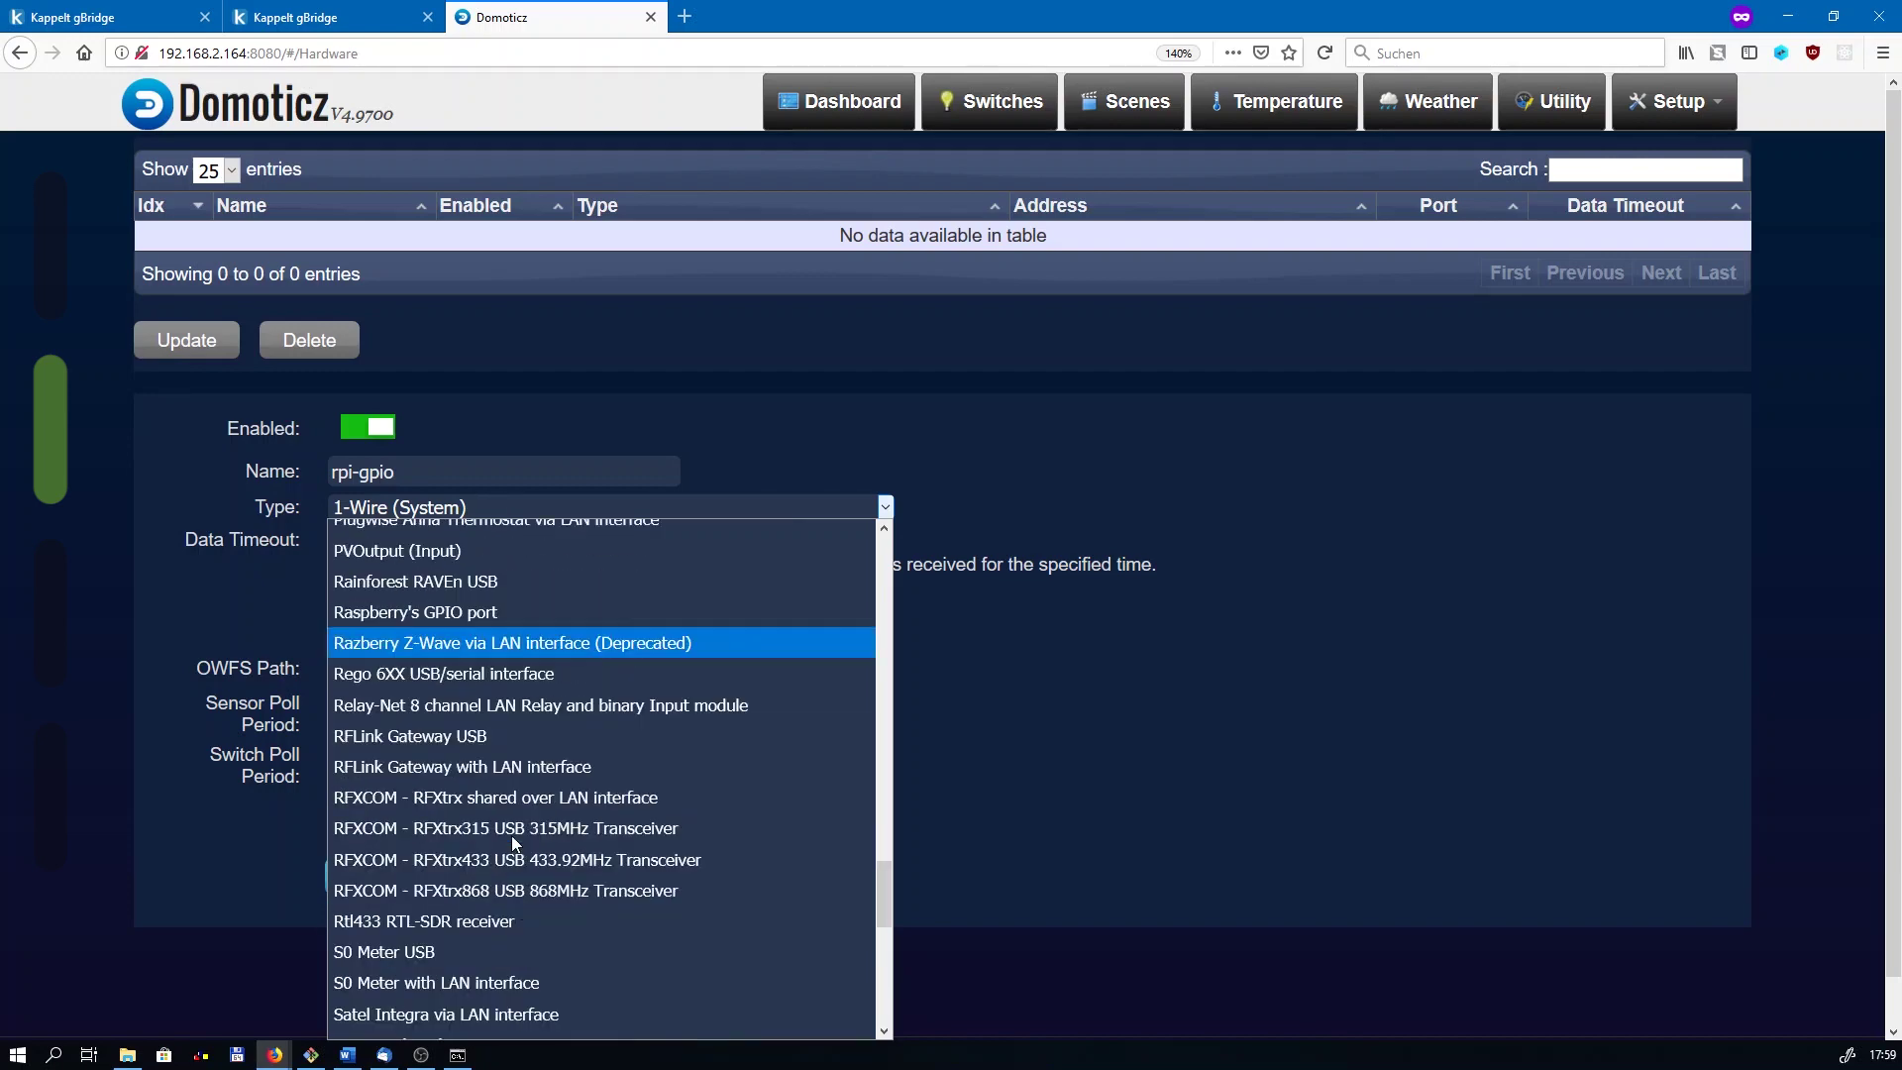
scroll(511, 835, "down", 5)
key("g")
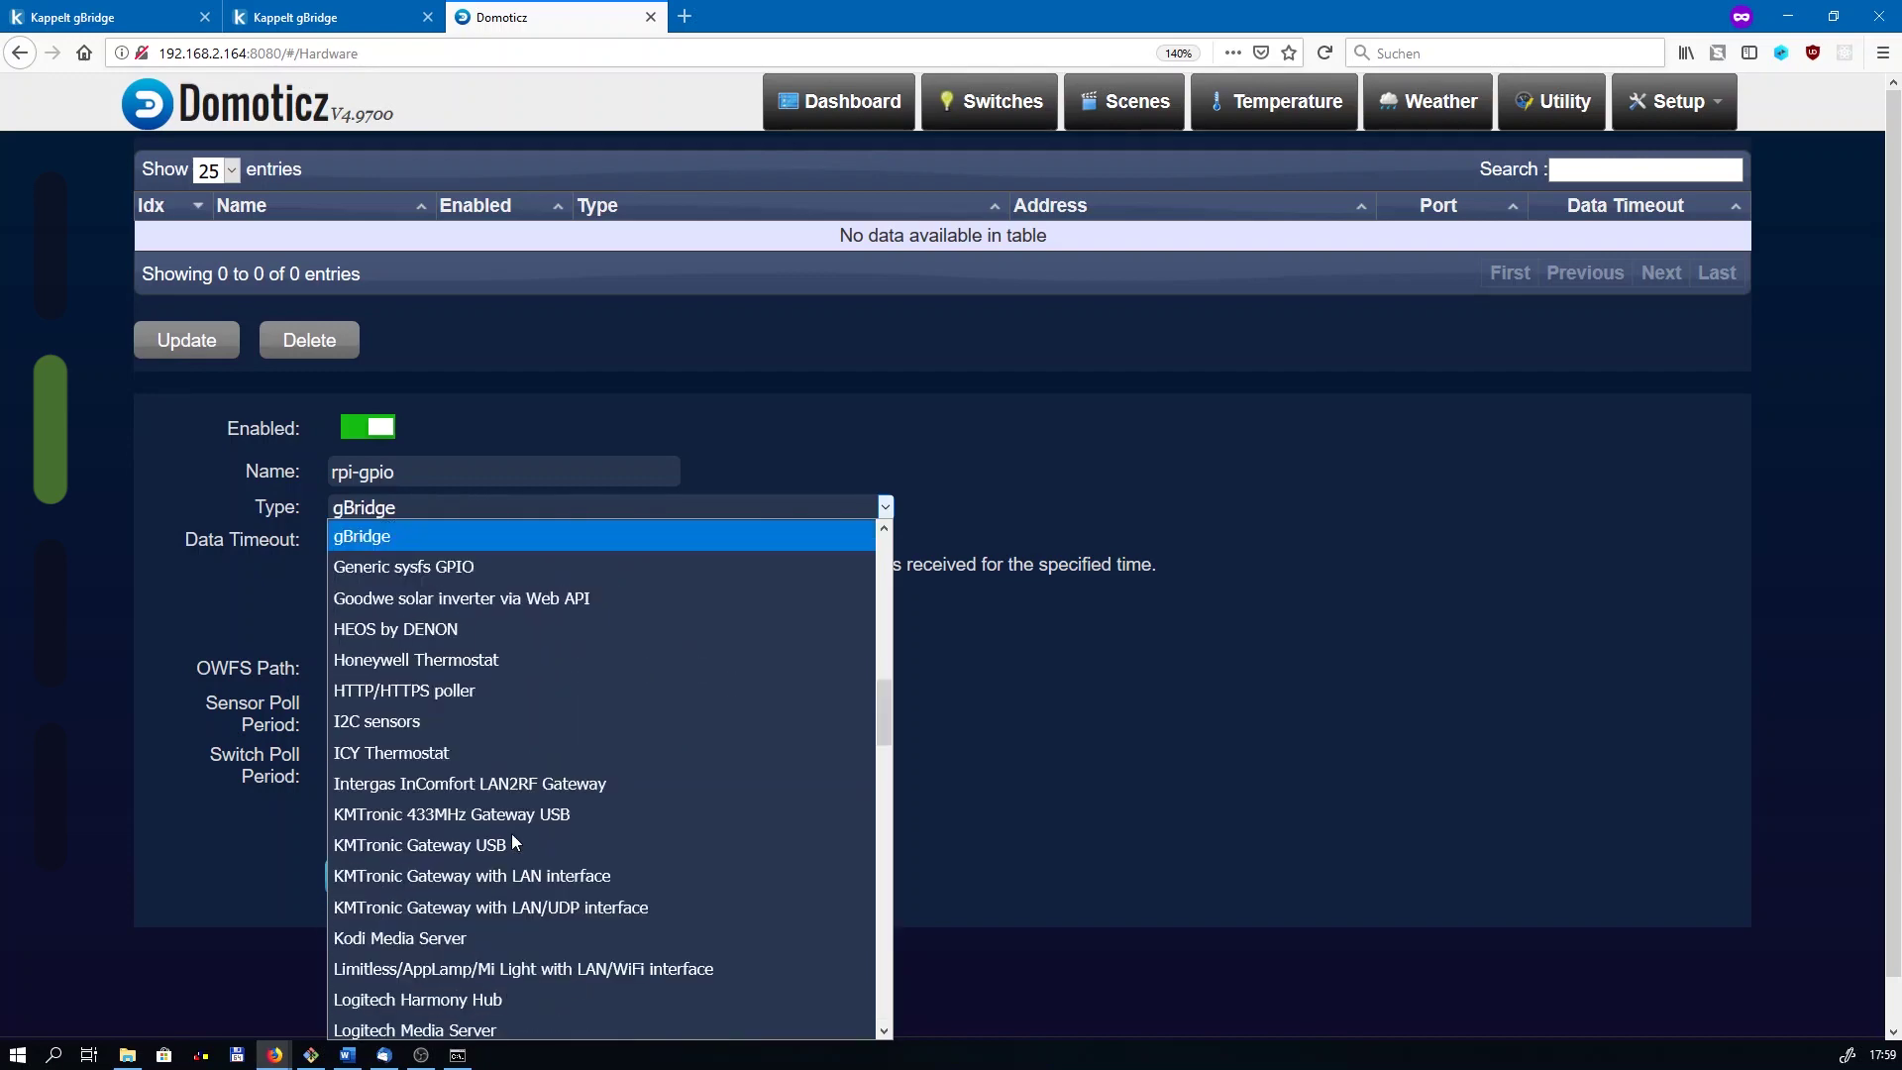
left_click(473, 567)
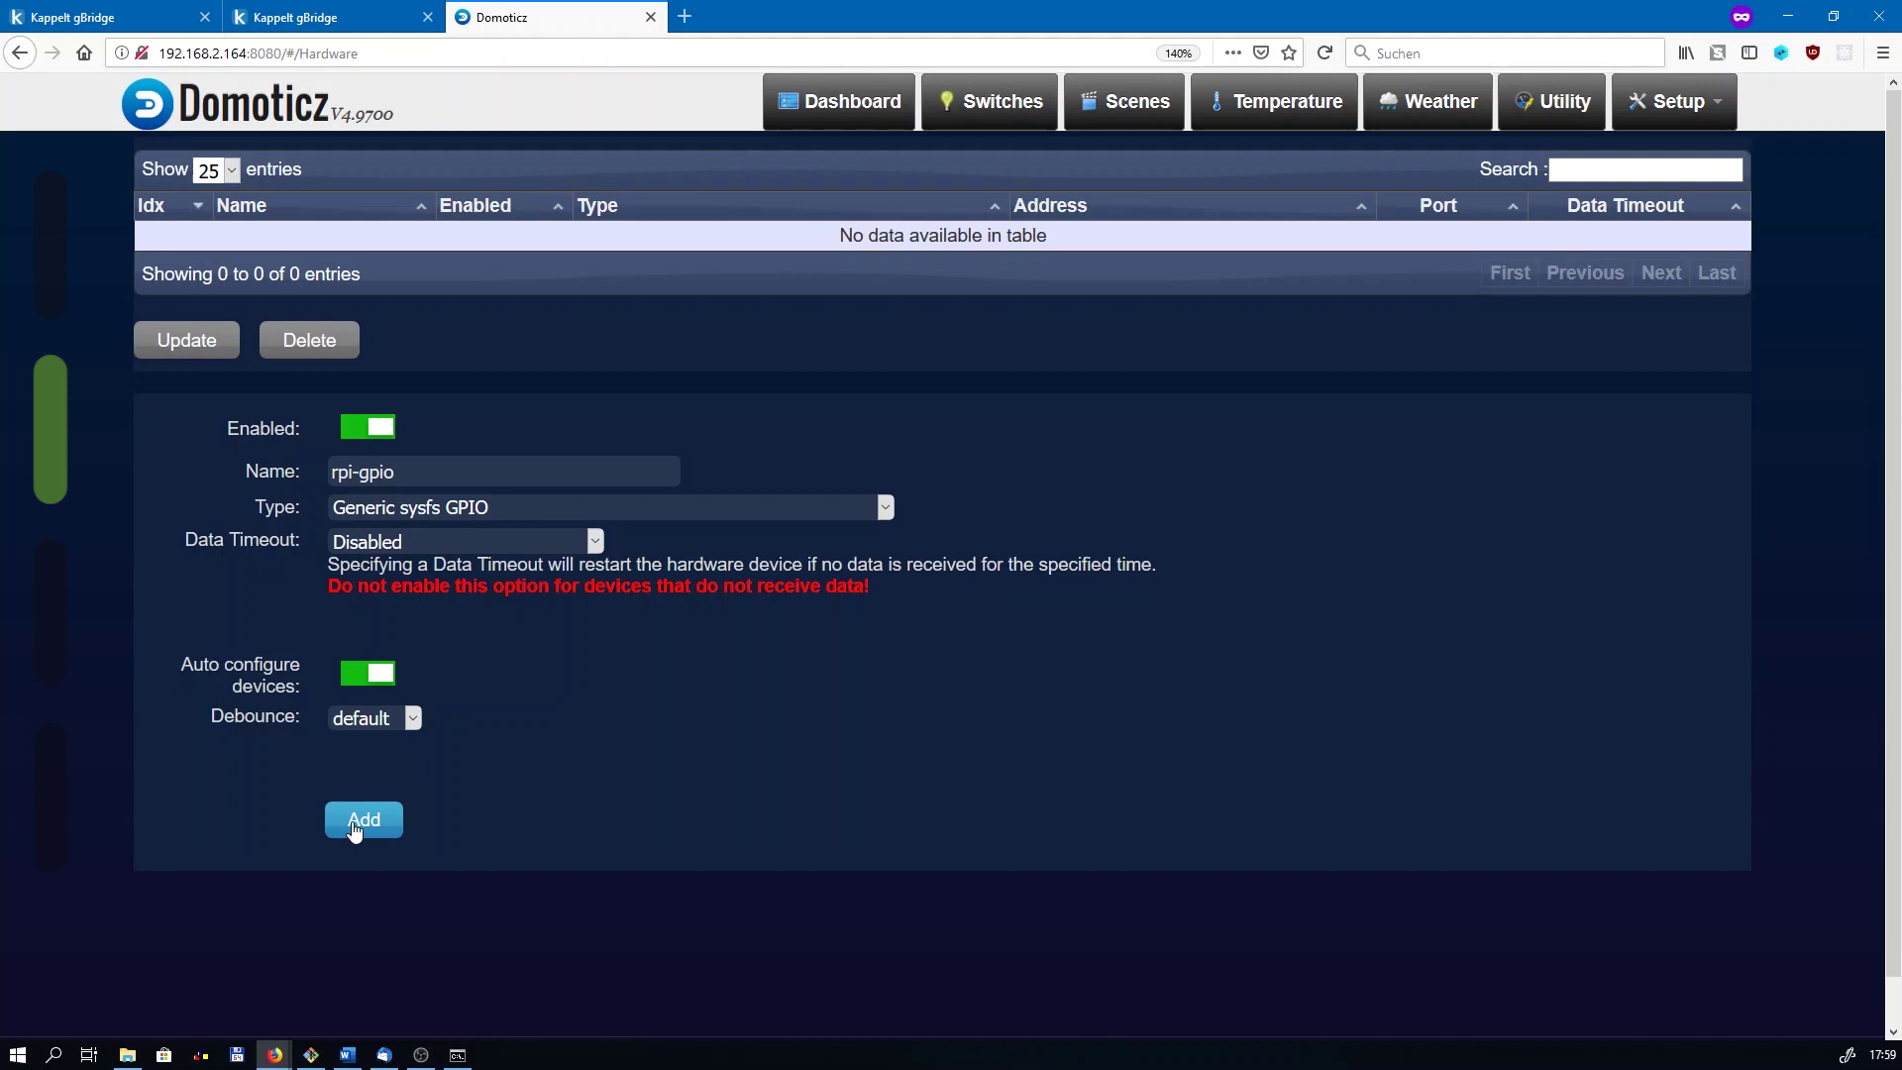
left_click(353, 826)
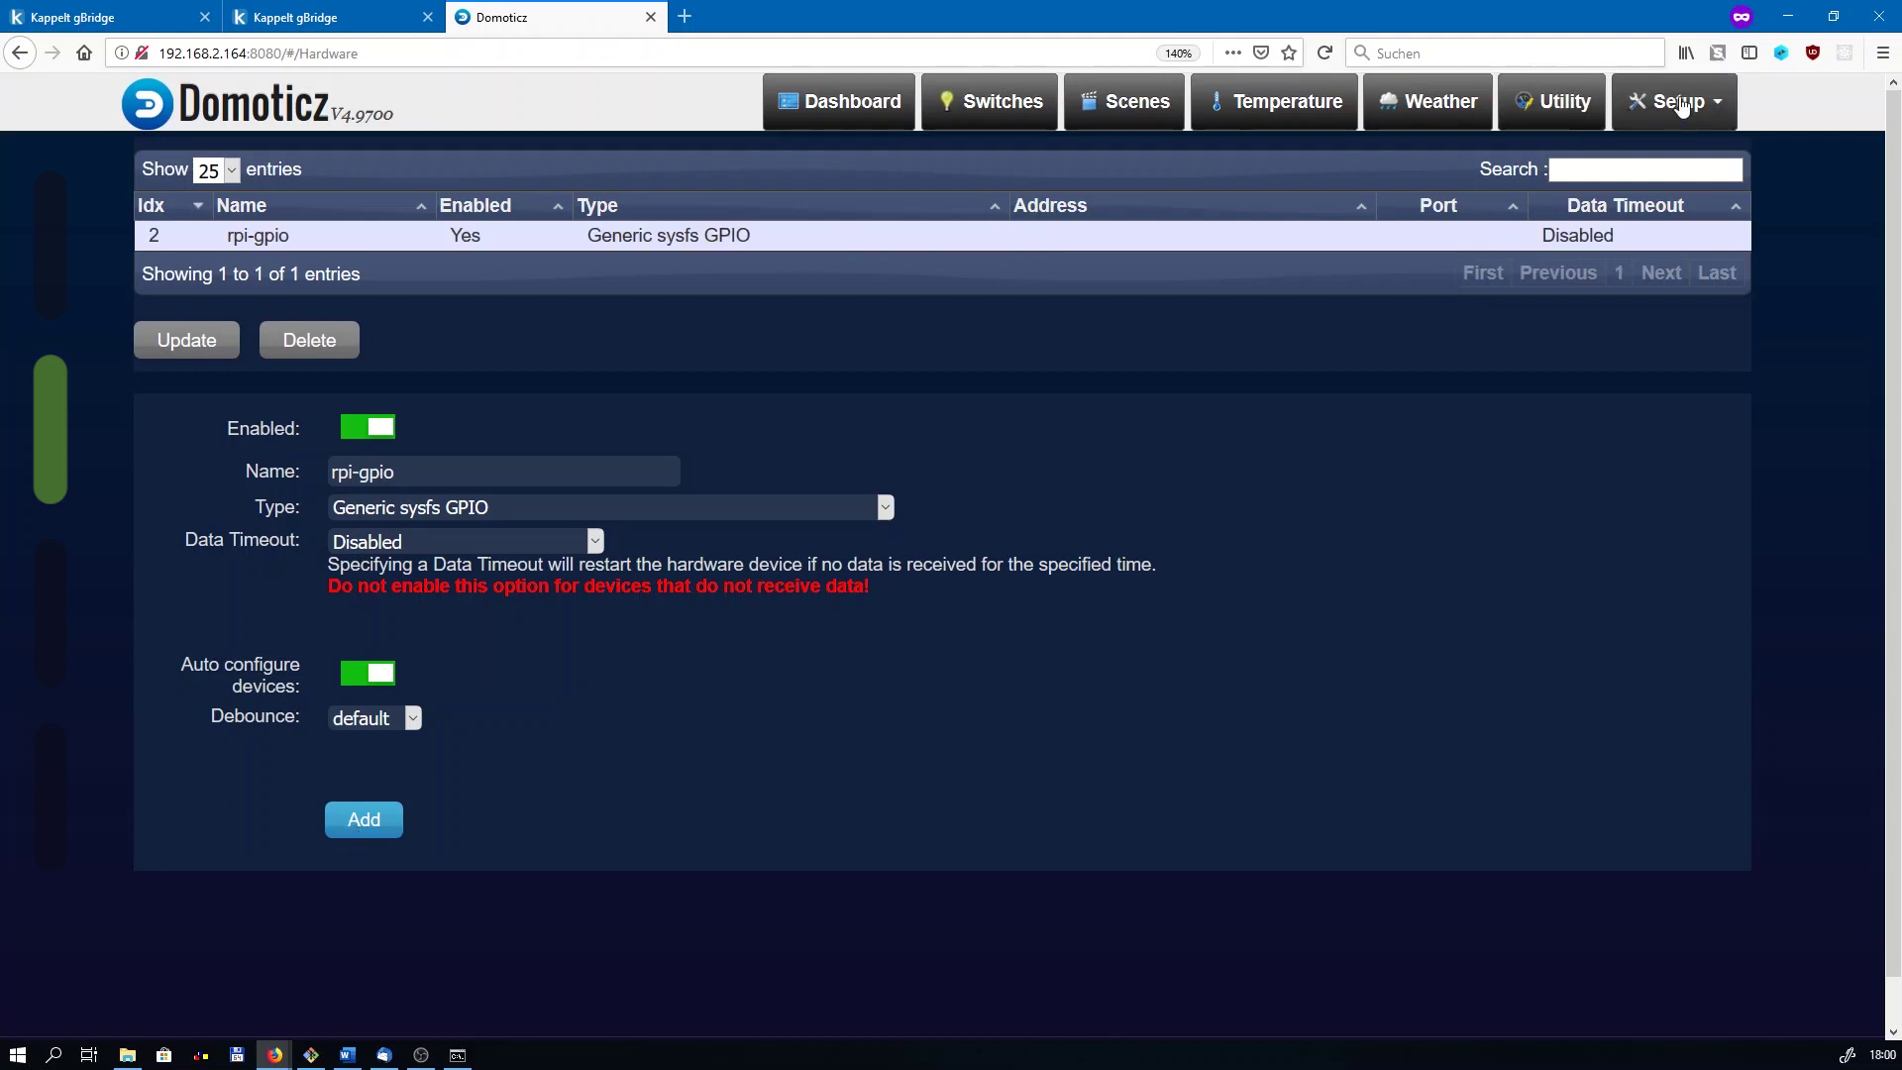
Step: From the Devices list, add the rpi-gpio Output device as a switch named LED
left_click(1681, 104)
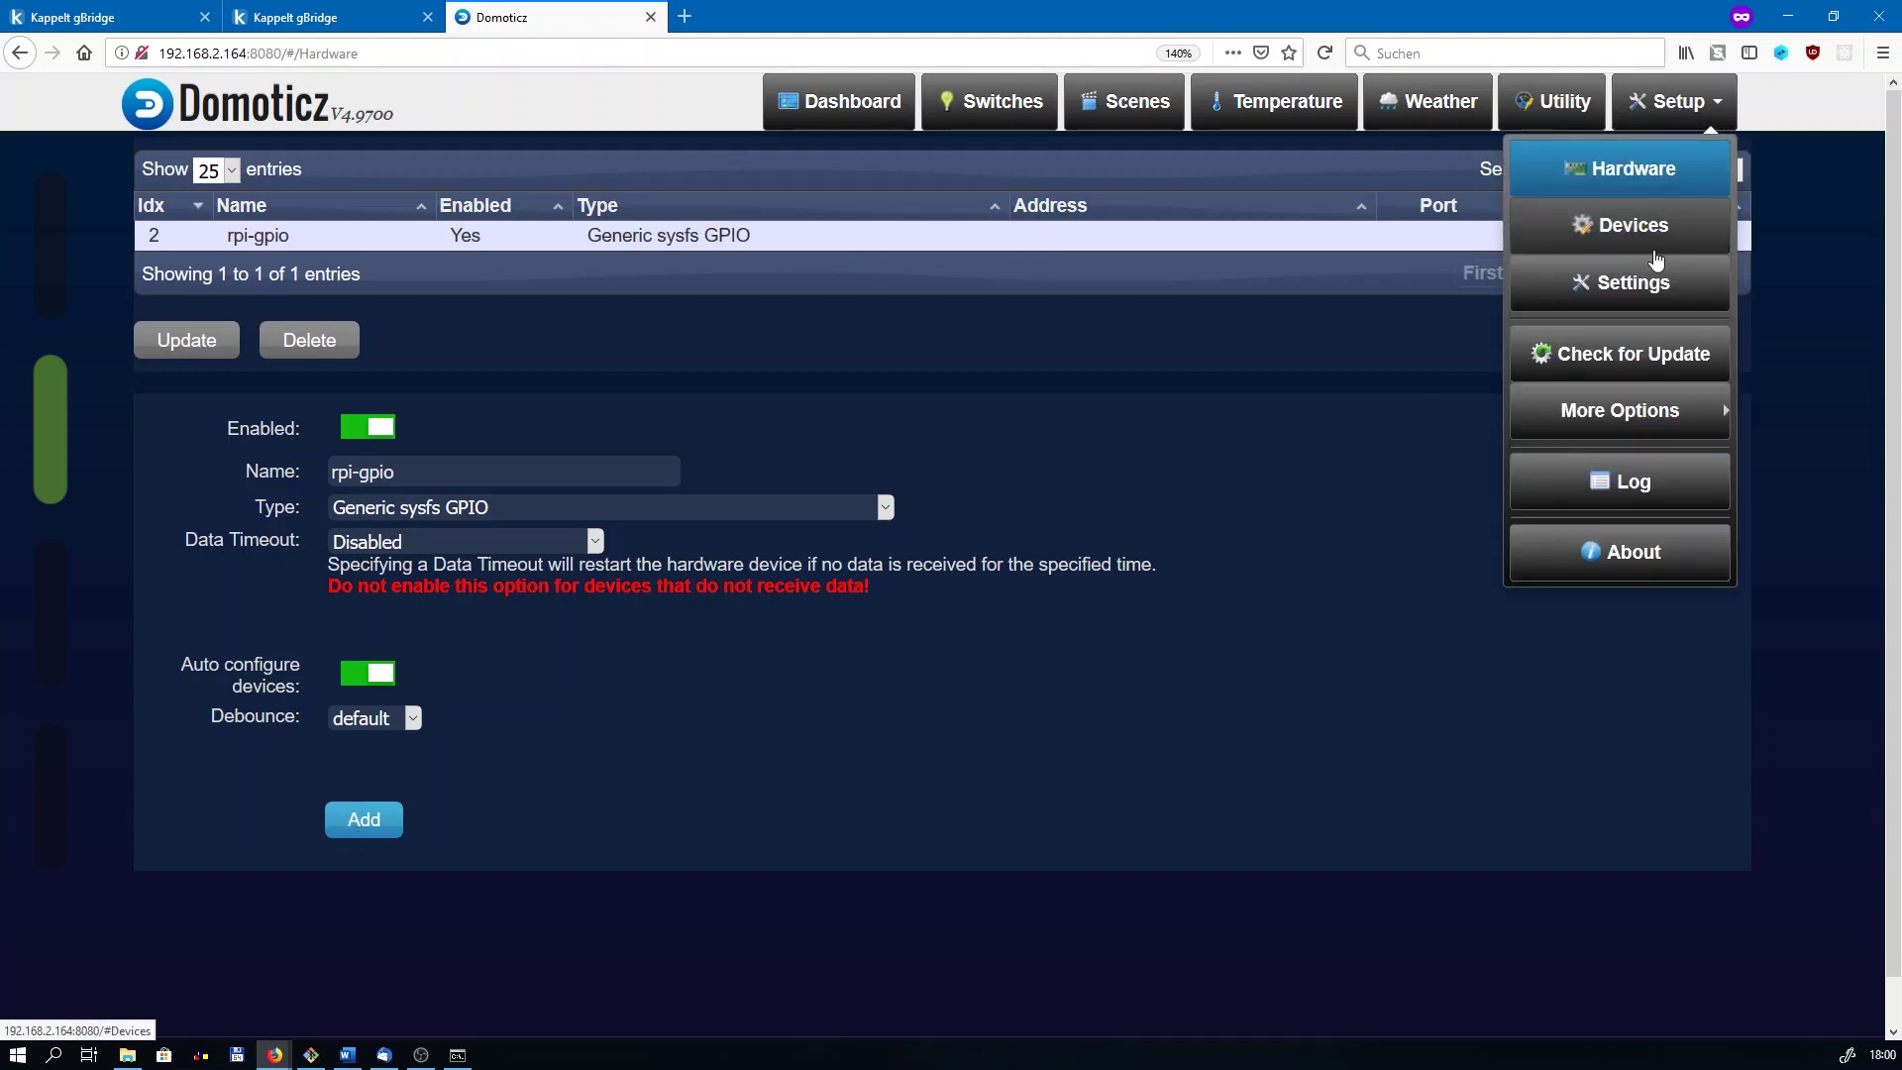
left_click(1656, 259)
left_click_drag(239, 288, 645, 283)
left_click(645, 283)
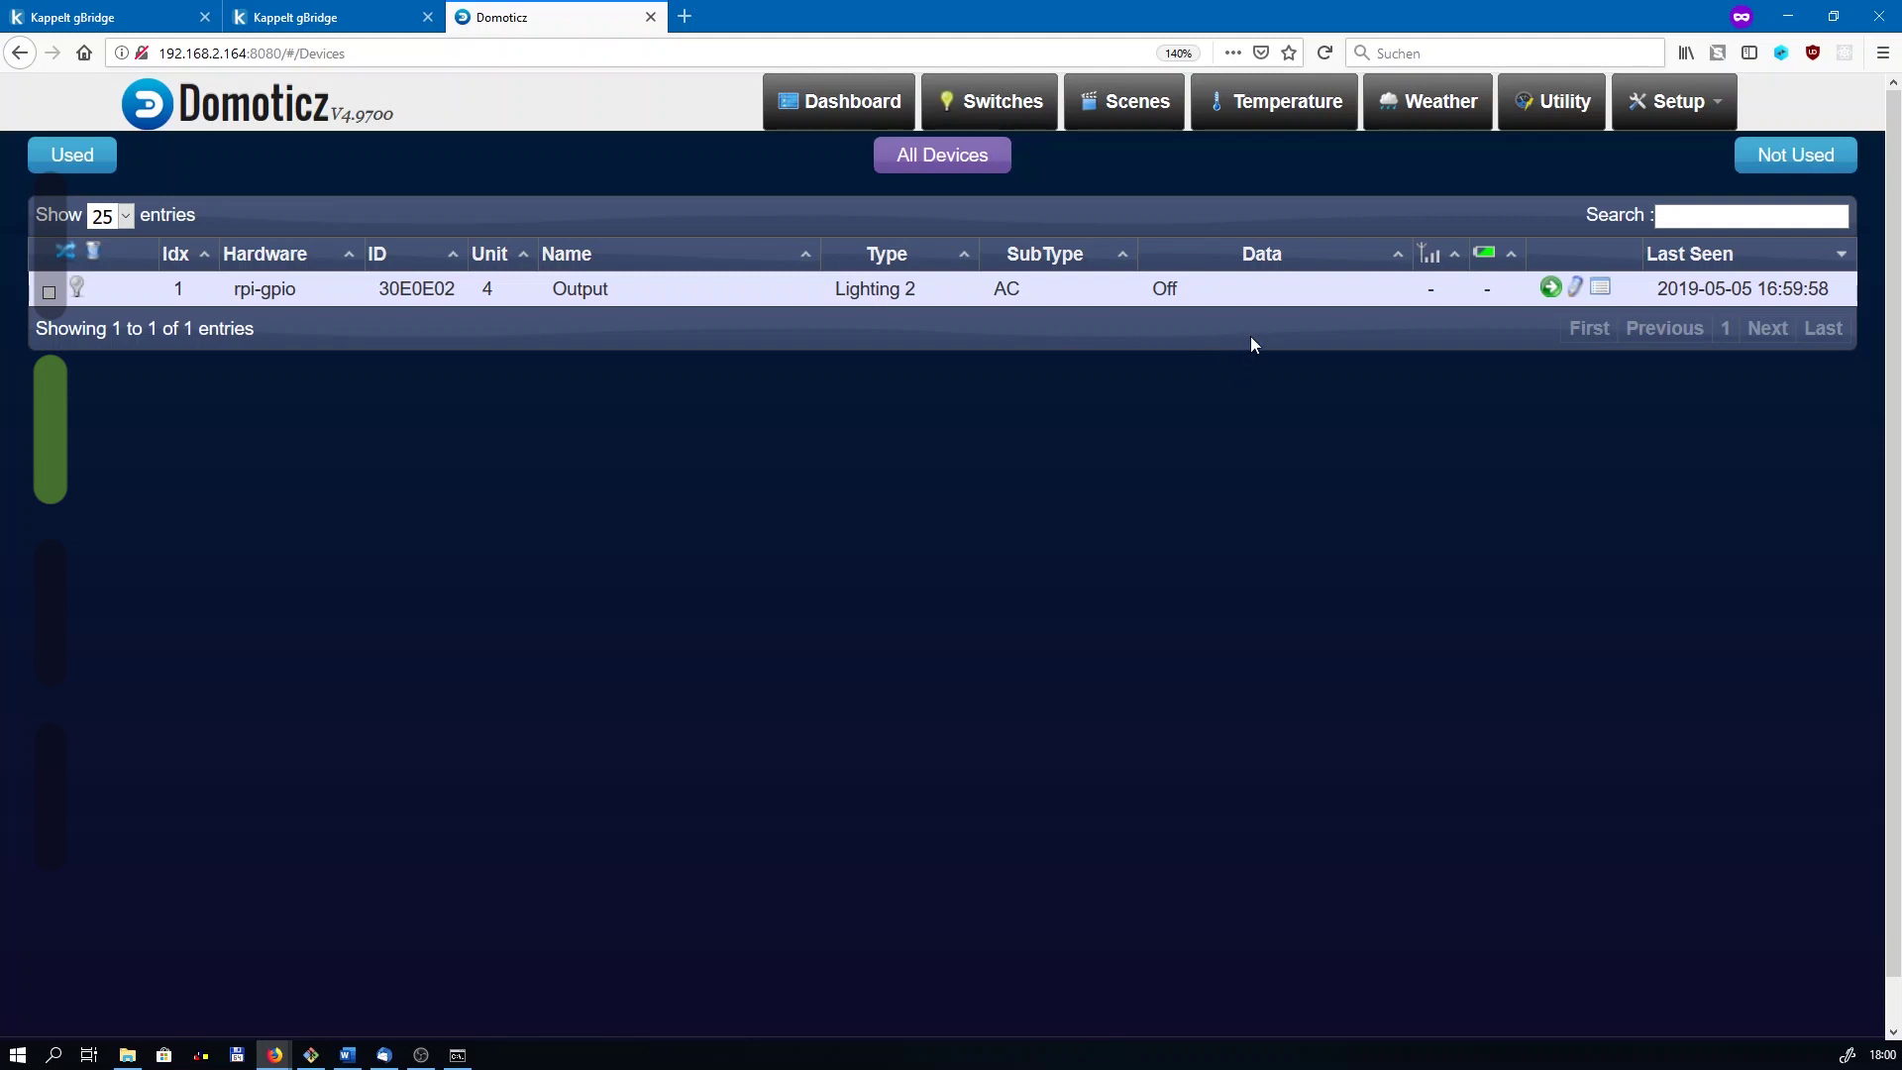
left_click(1552, 288)
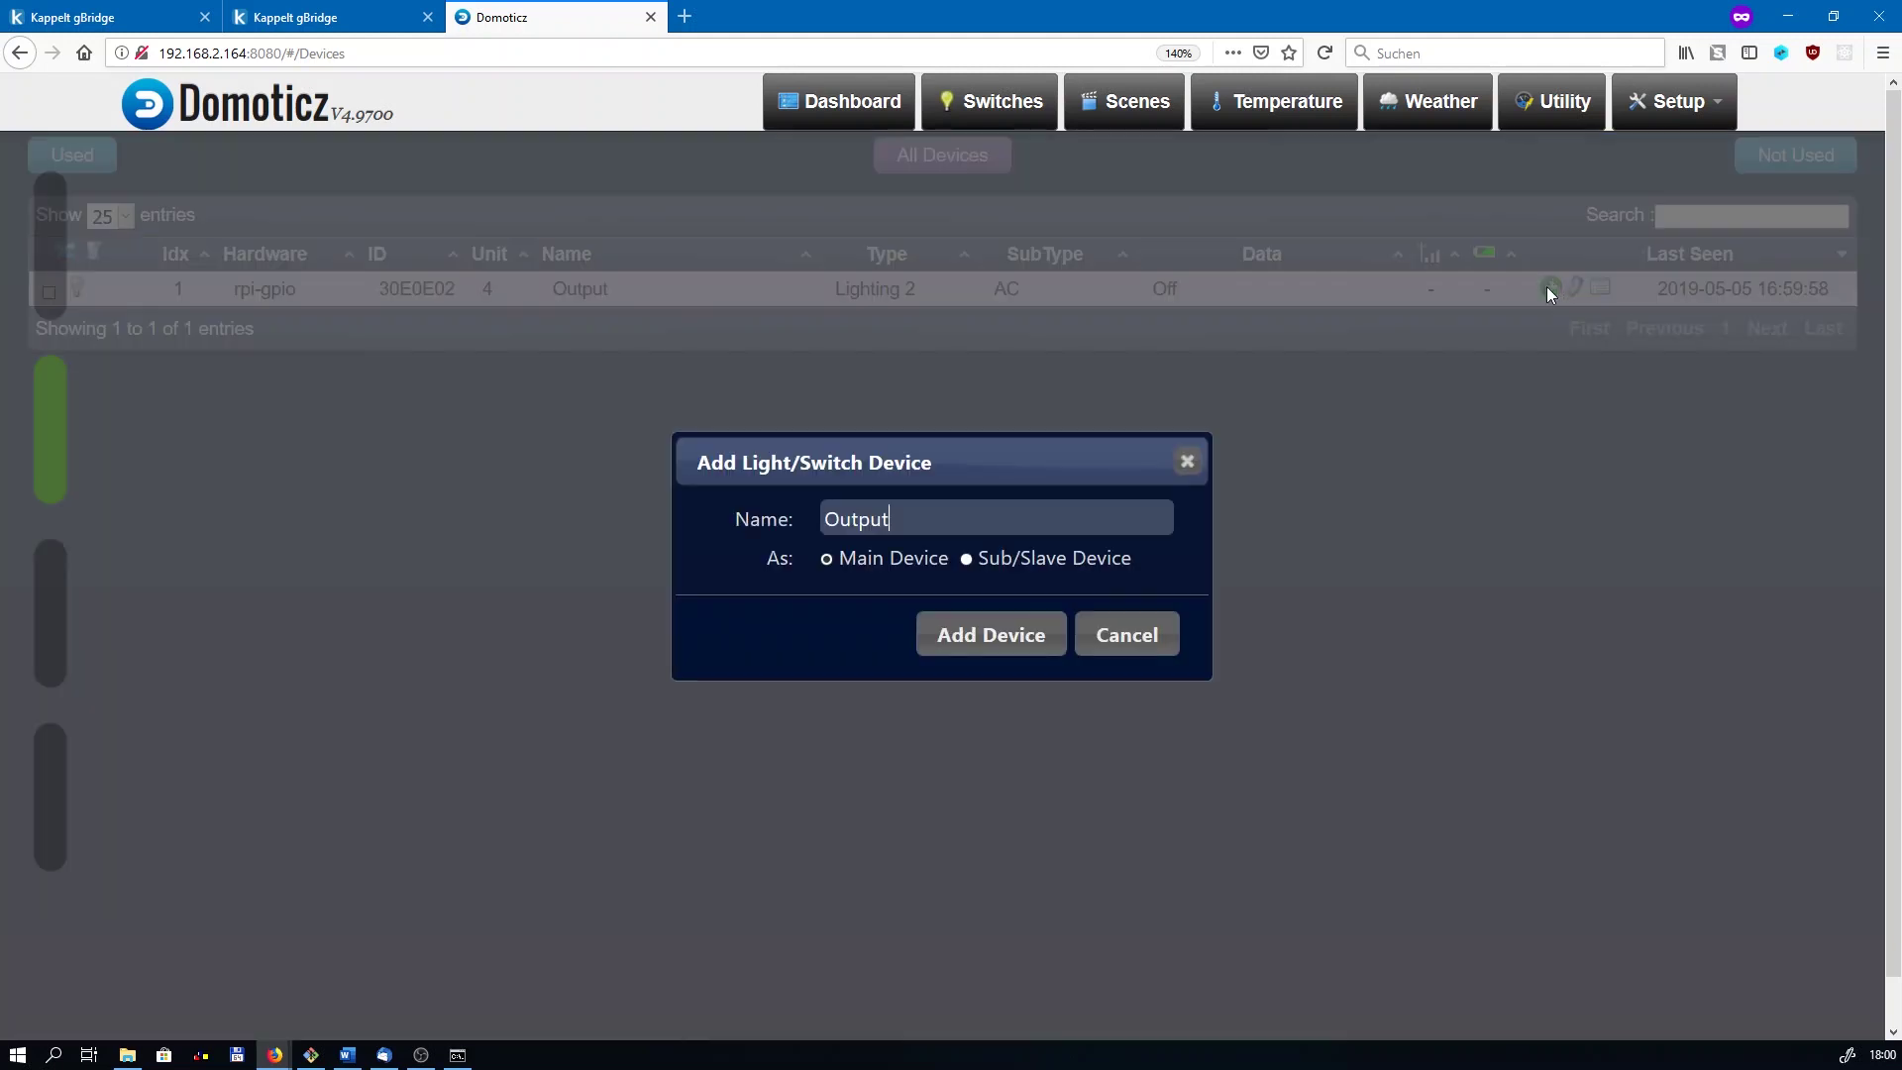
left_click_drag(904, 458, 885, 399)
double_click(897, 455)
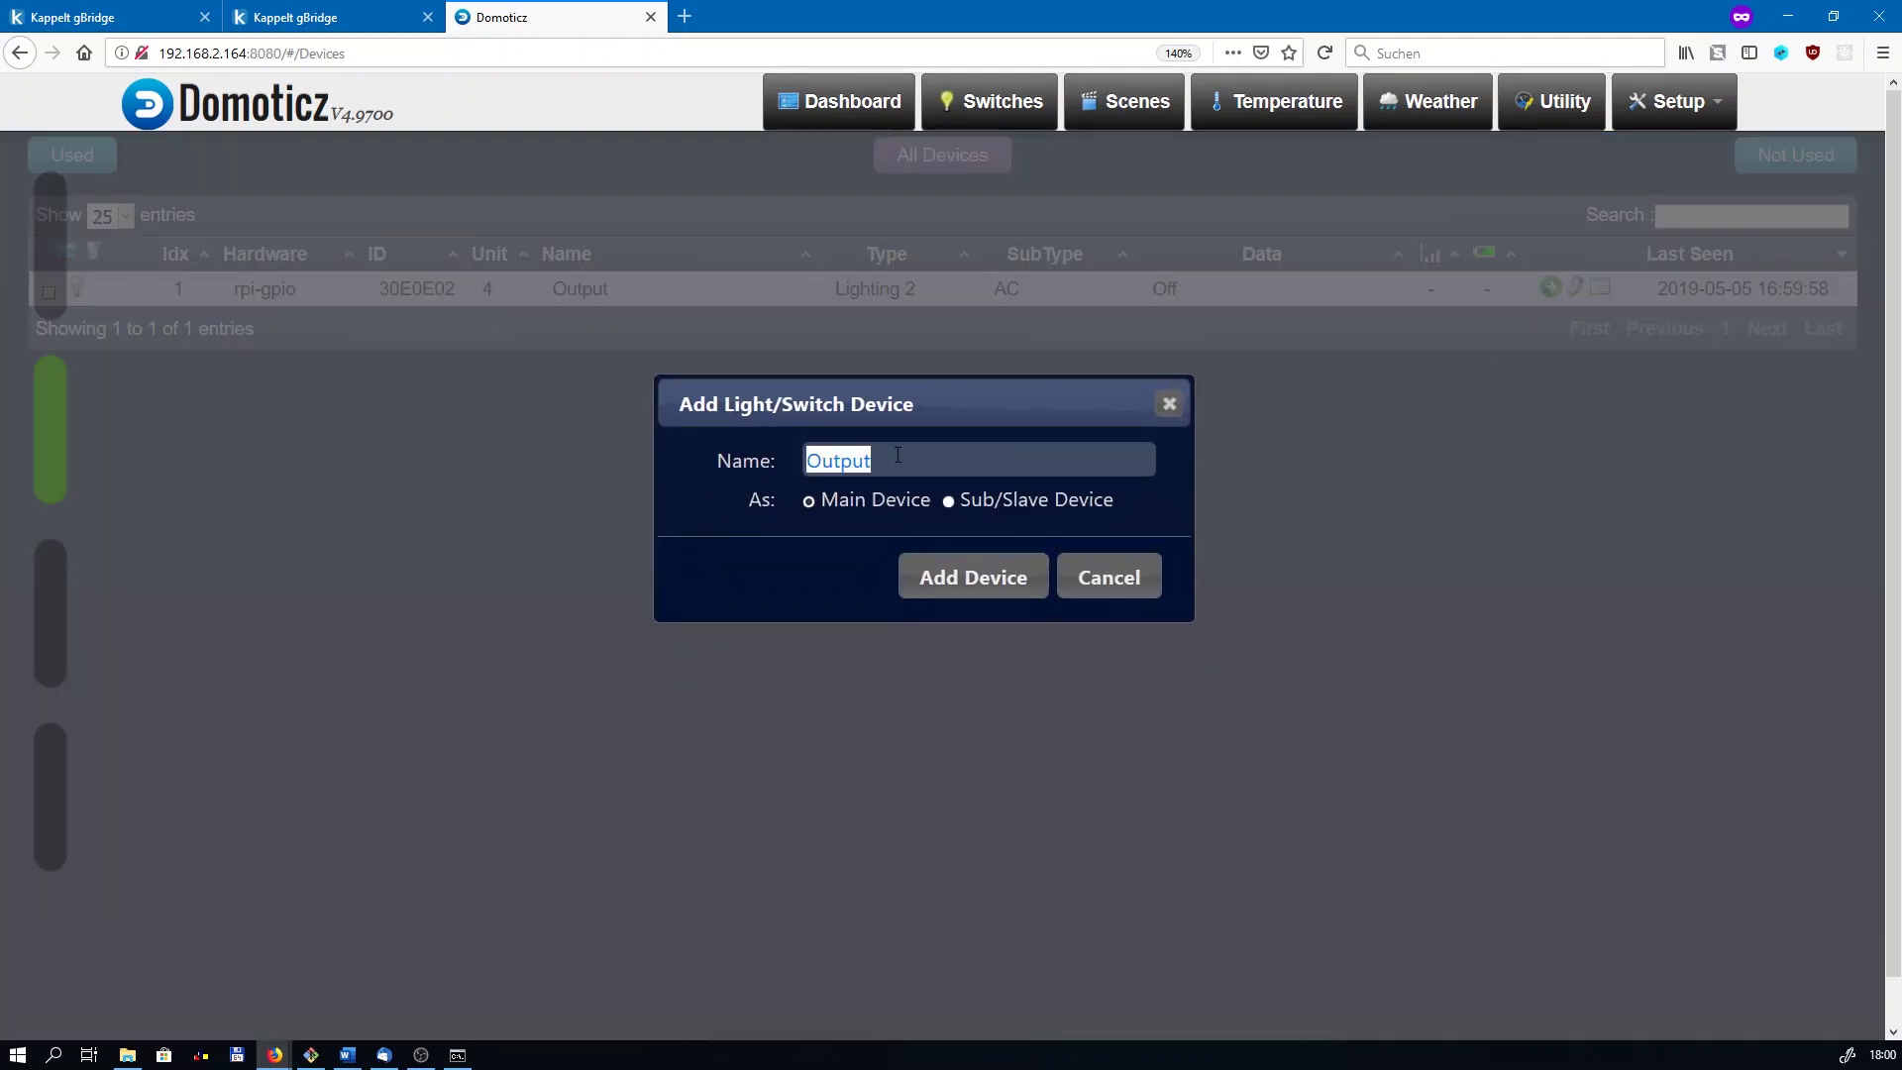
type("LED")
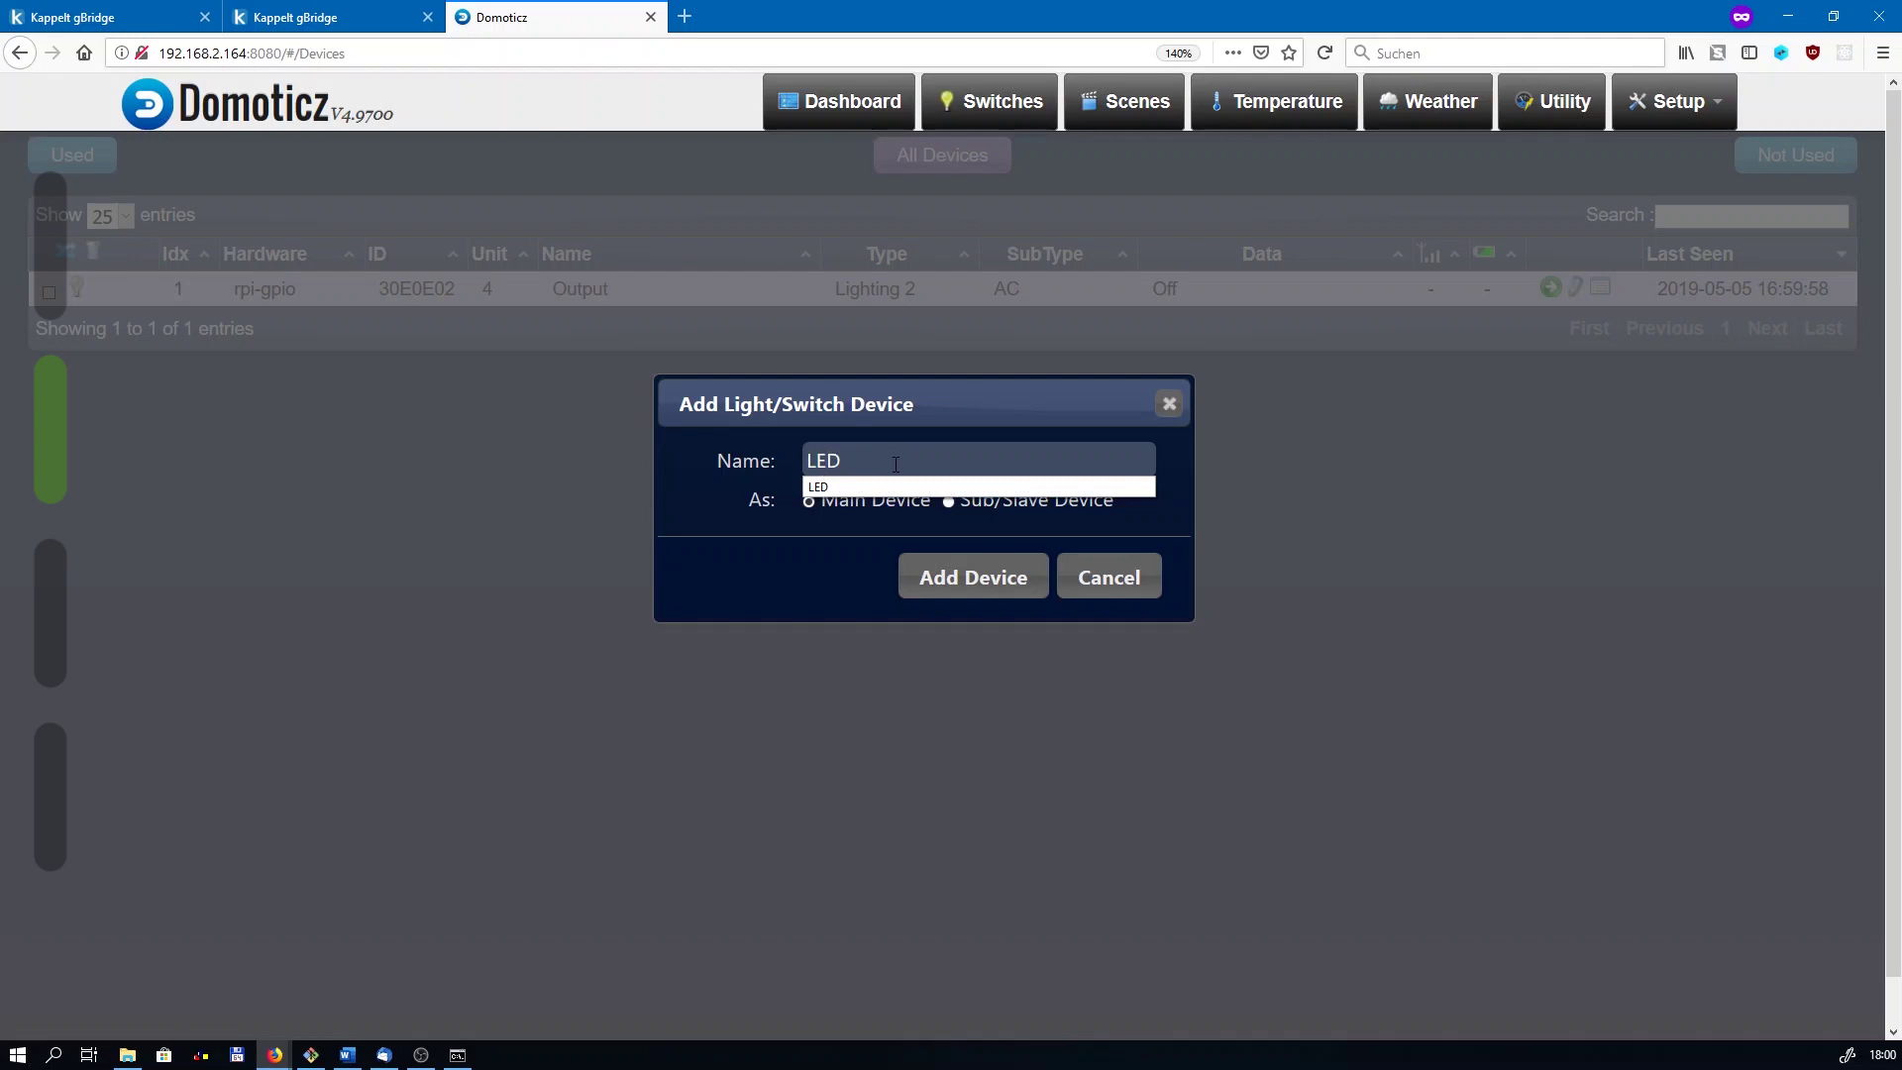
left_click(946, 583)
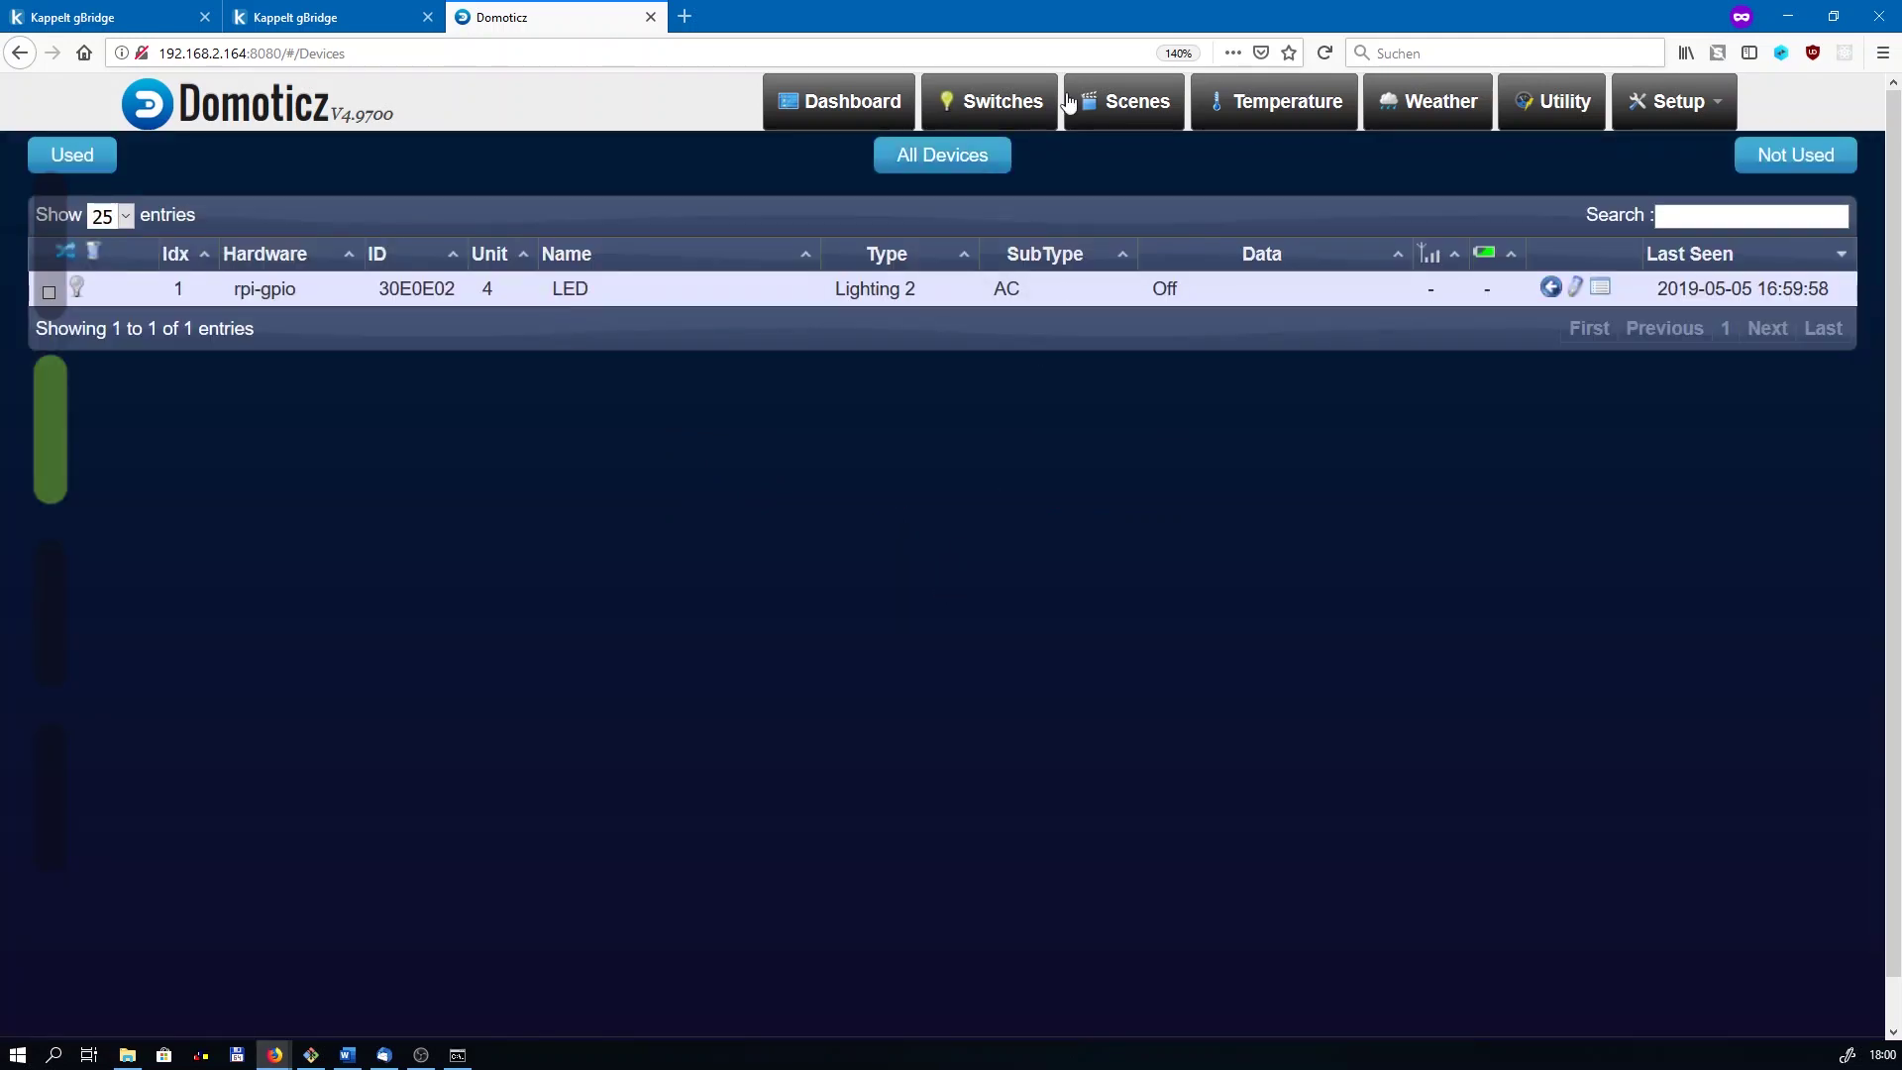
Step: On the Switches page, turn the LED switch on and then back off
left_click(989, 104)
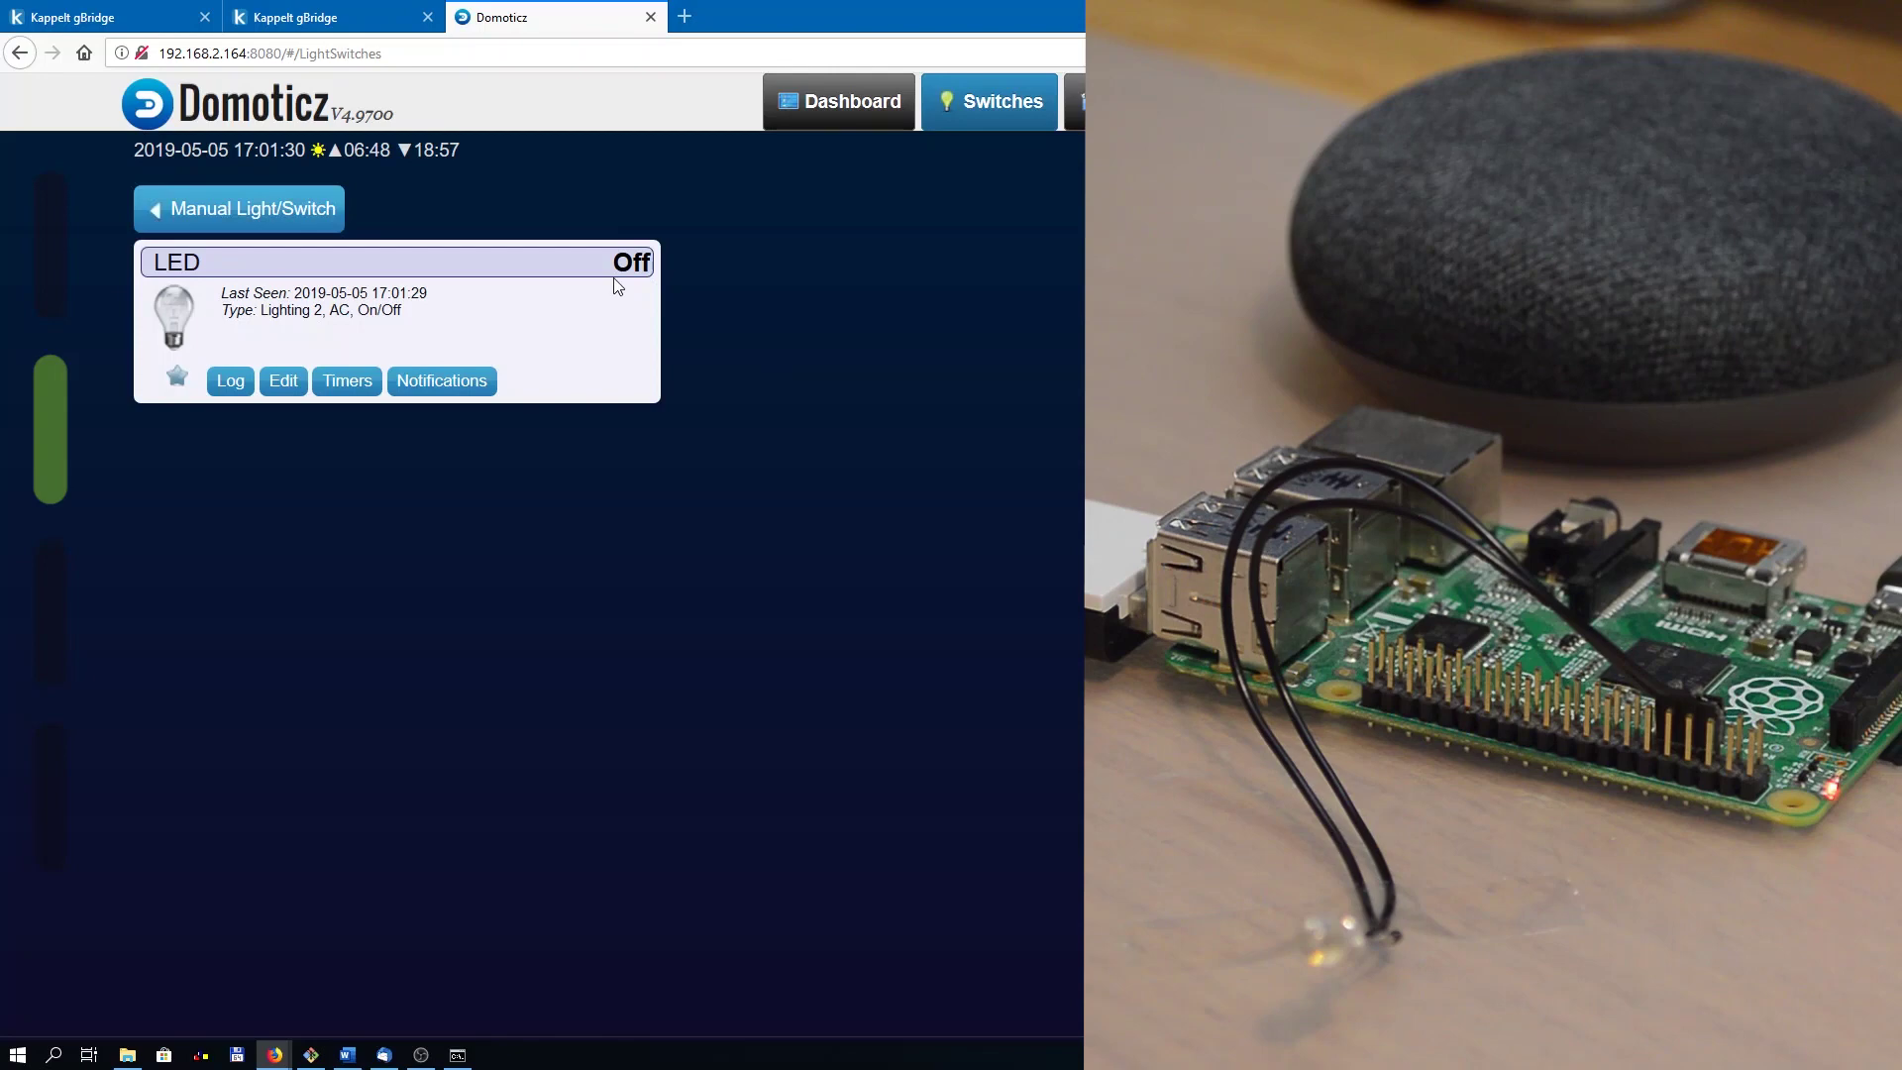
left_click(165, 326)
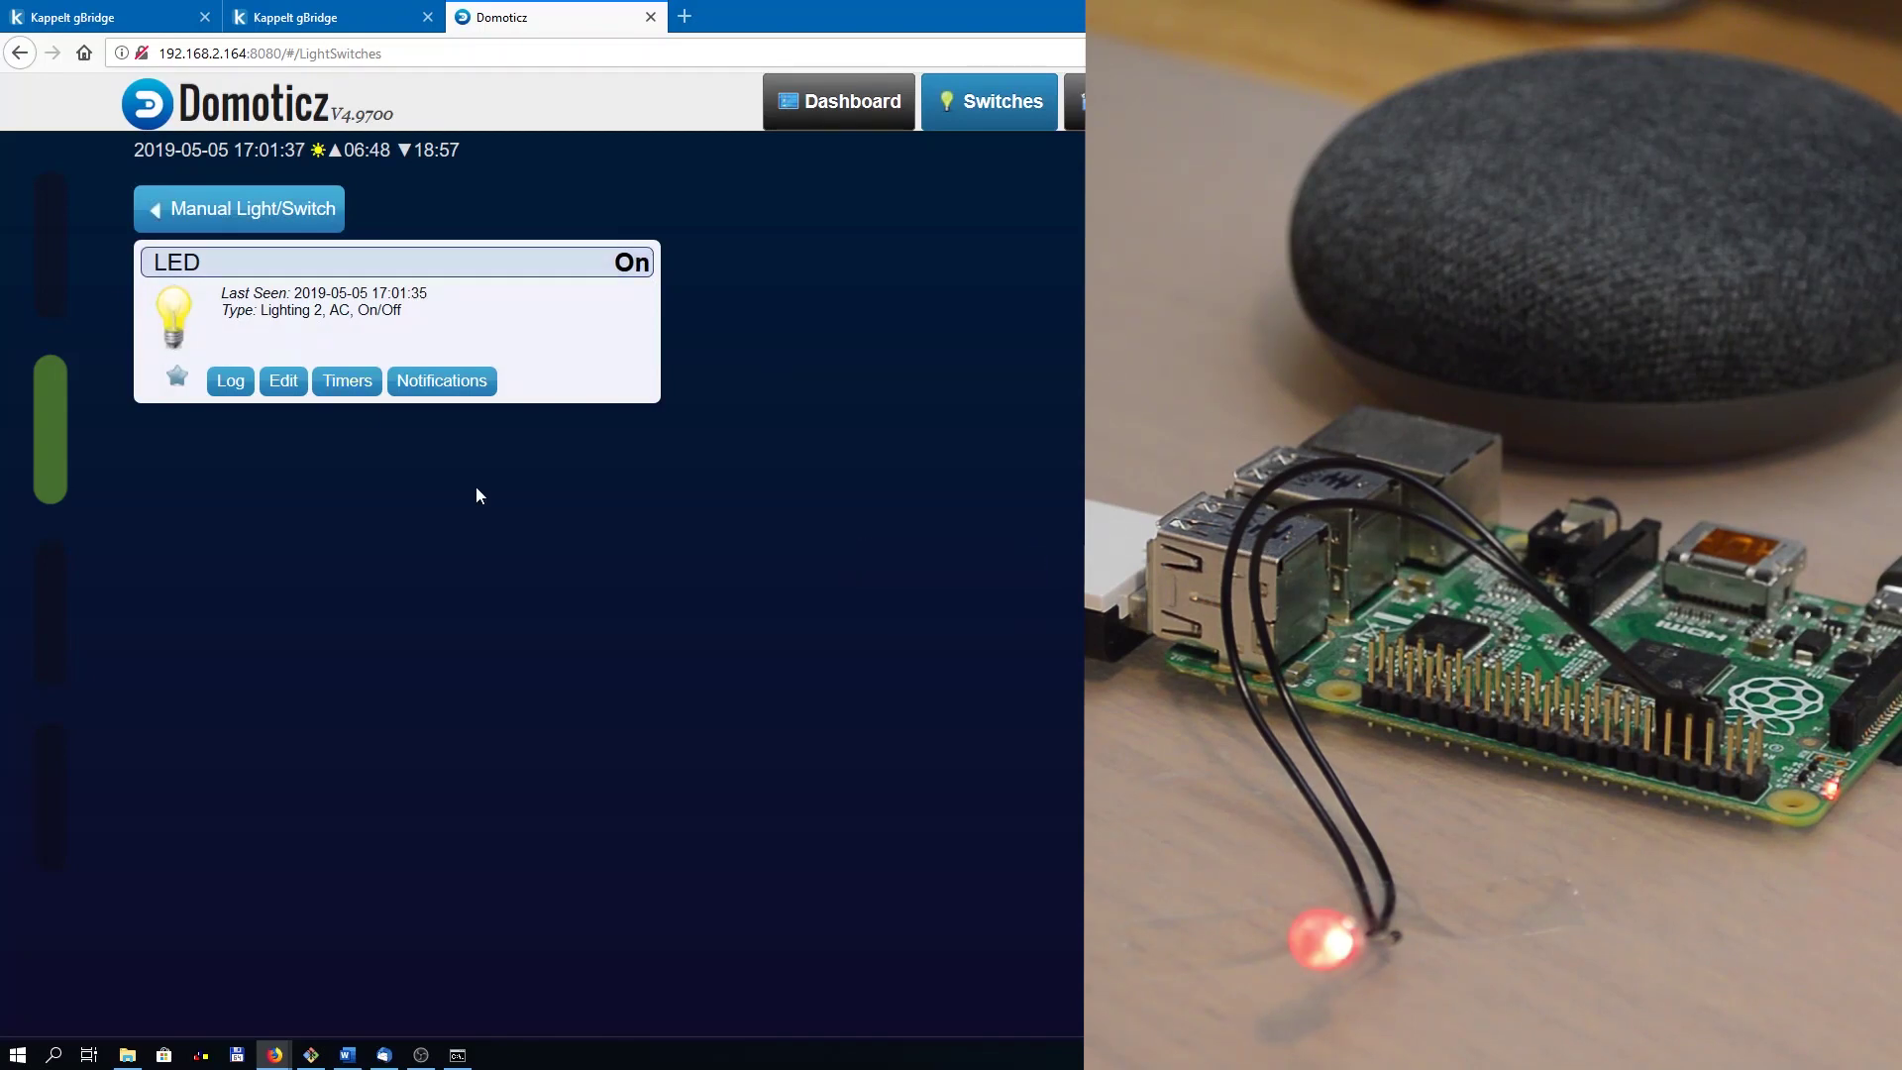
left_click(169, 322)
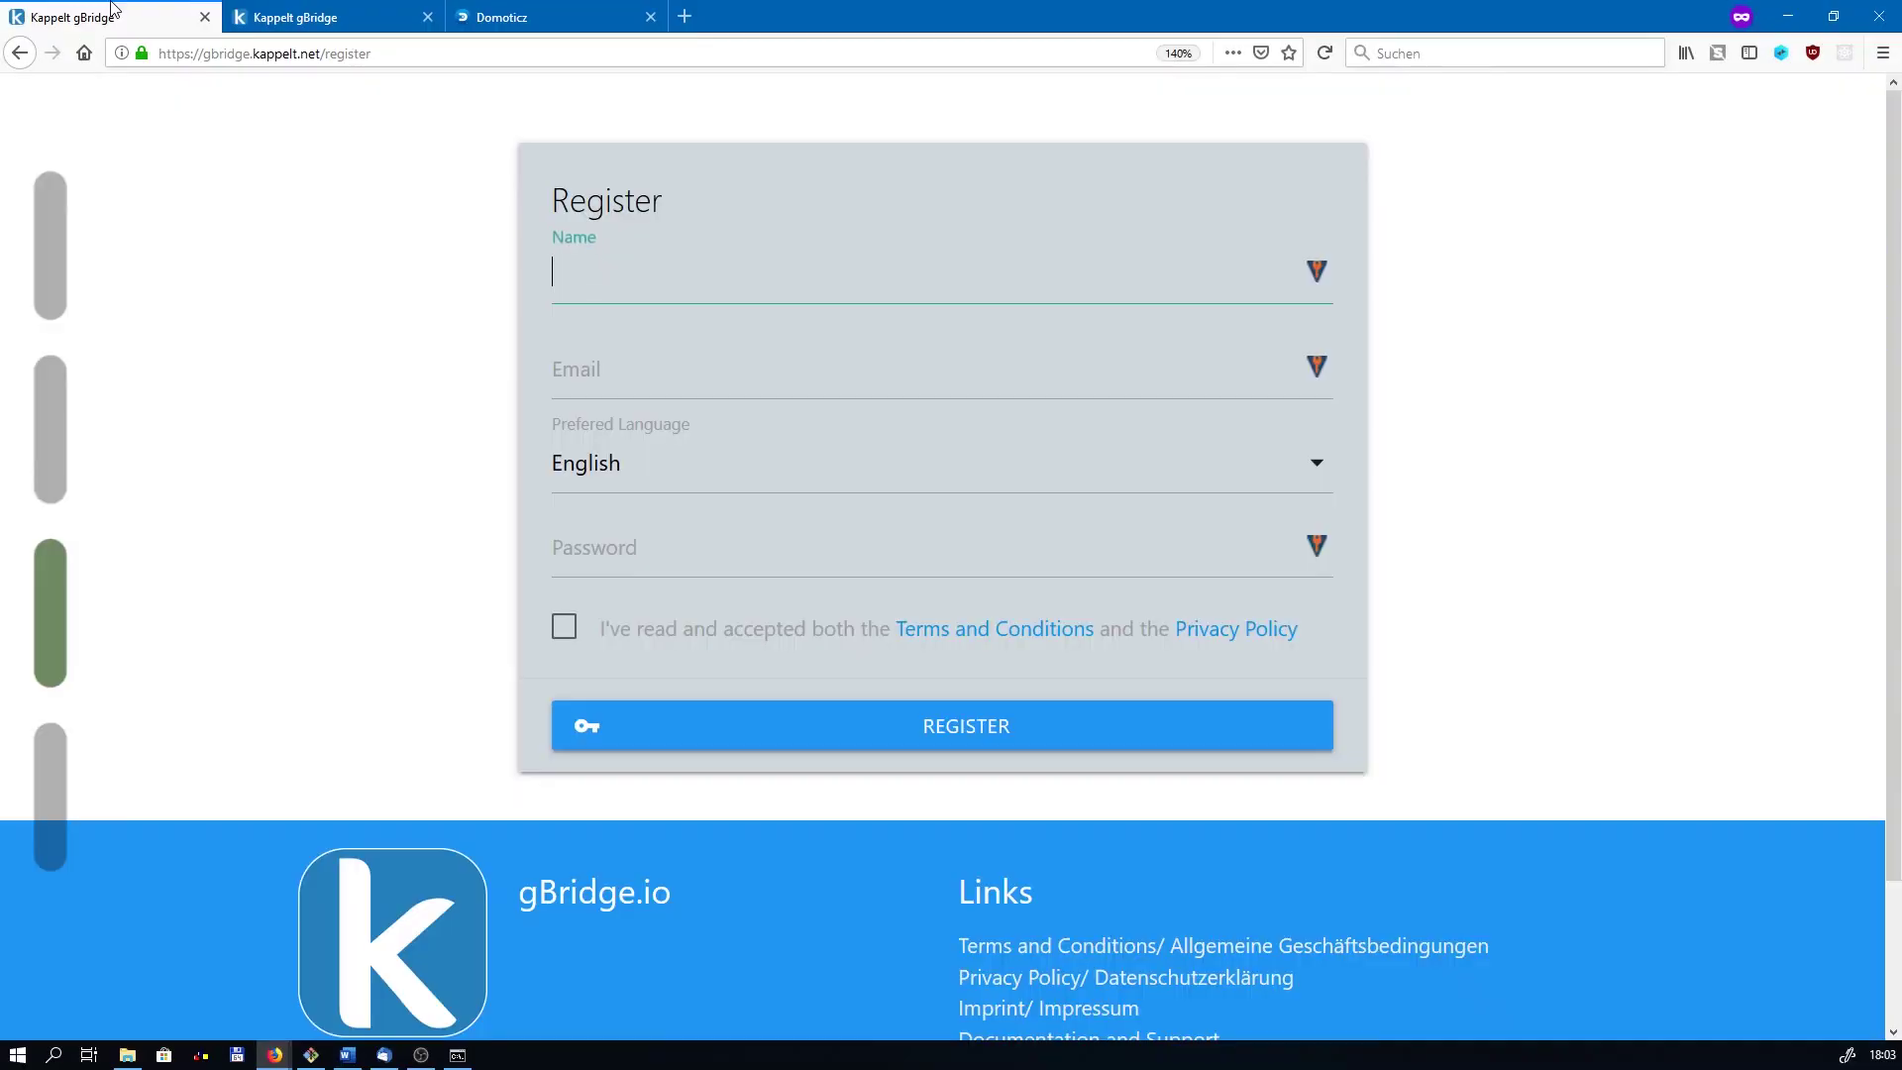
Step: Bring up the gBridge.io registration page in its browser tab
left_click(89, 17)
left_click(334, 406)
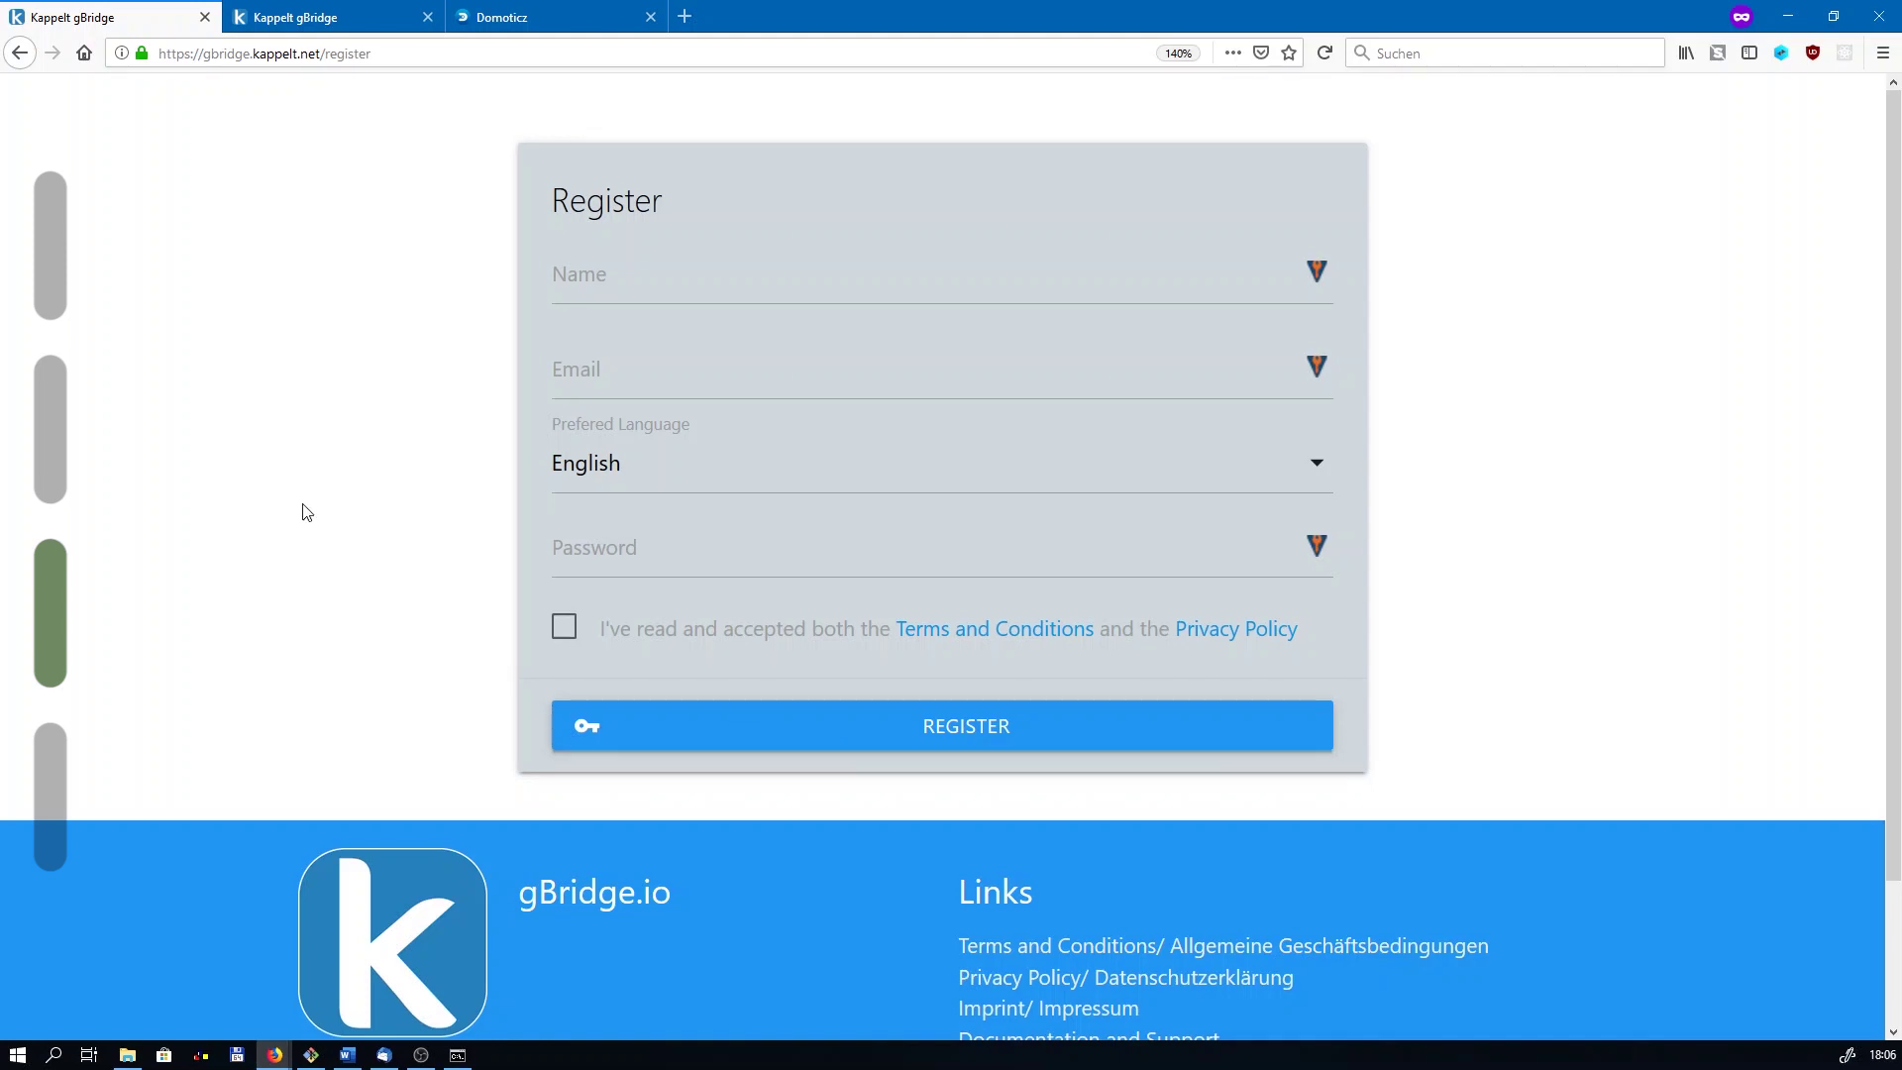
Step: Log in to gBridge using the browser's saved email and password
left_click(316, 17)
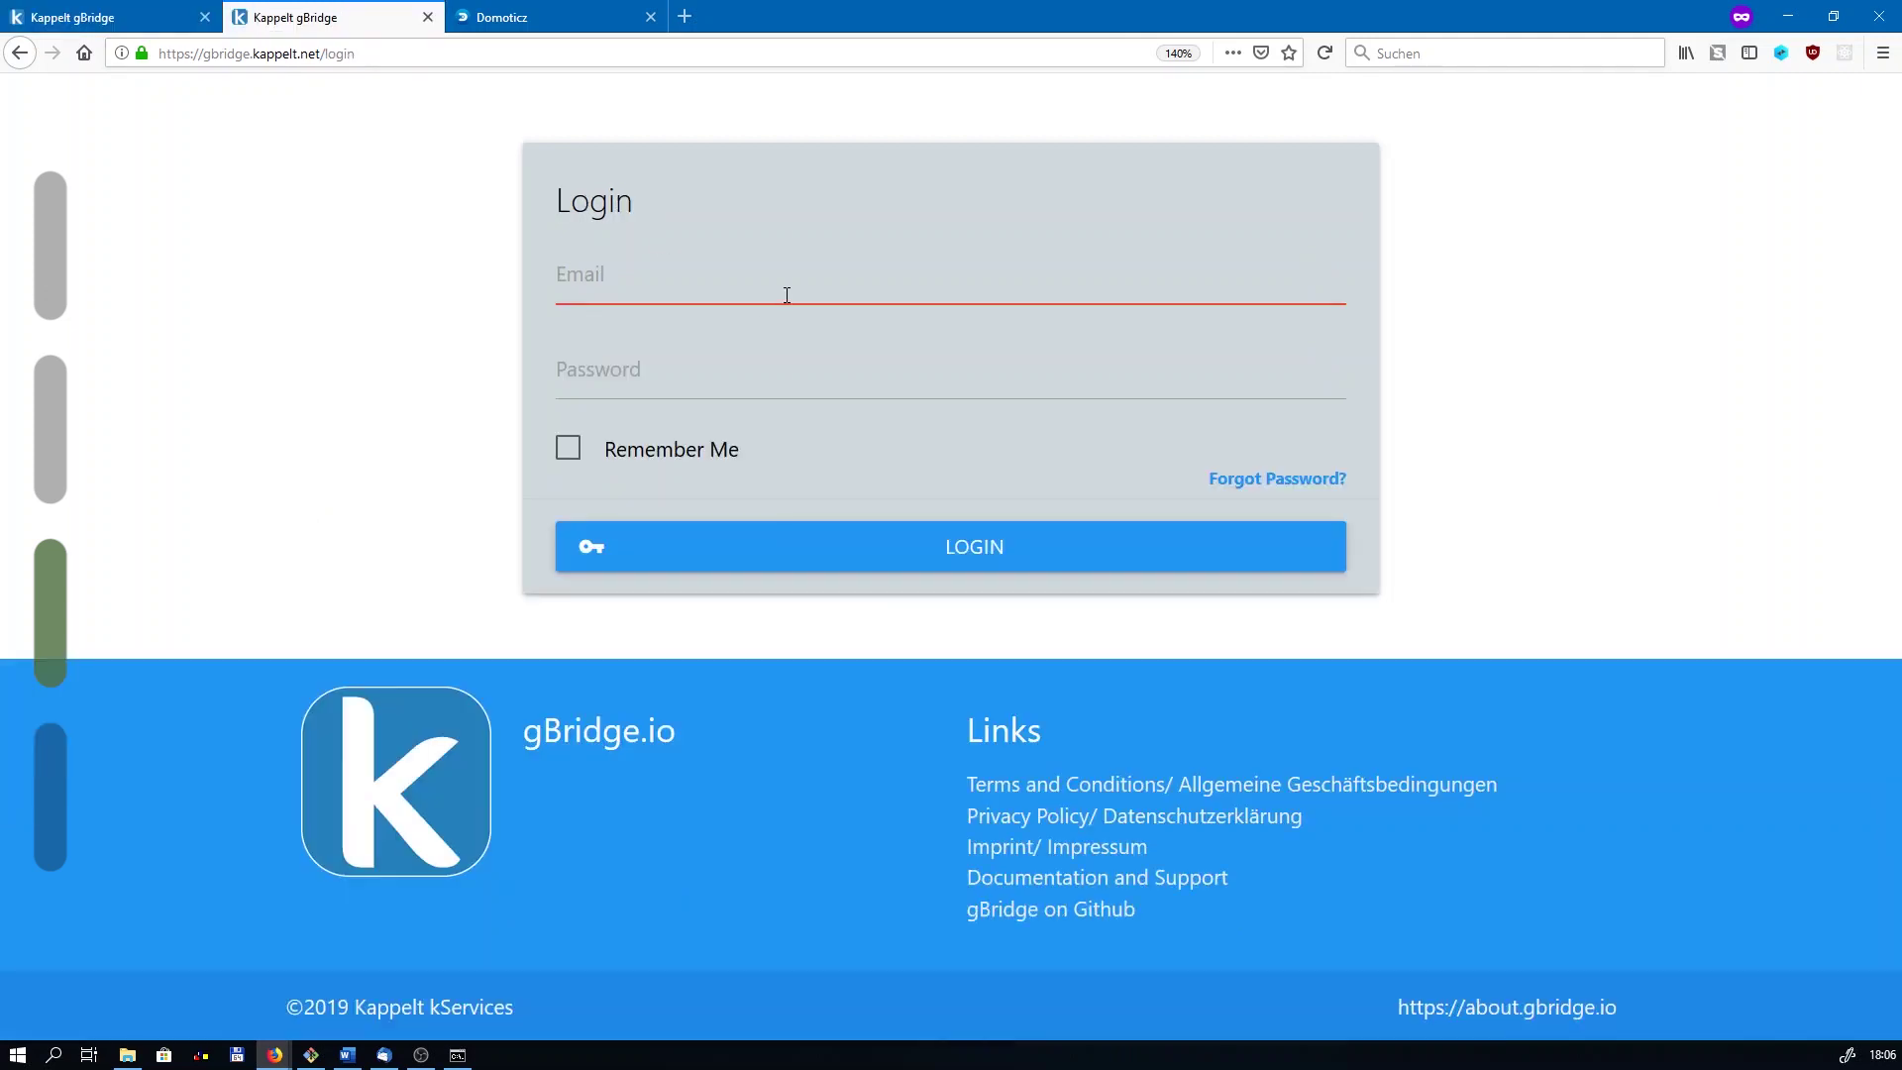
left_click(787, 295)
type("gbridge-dem")
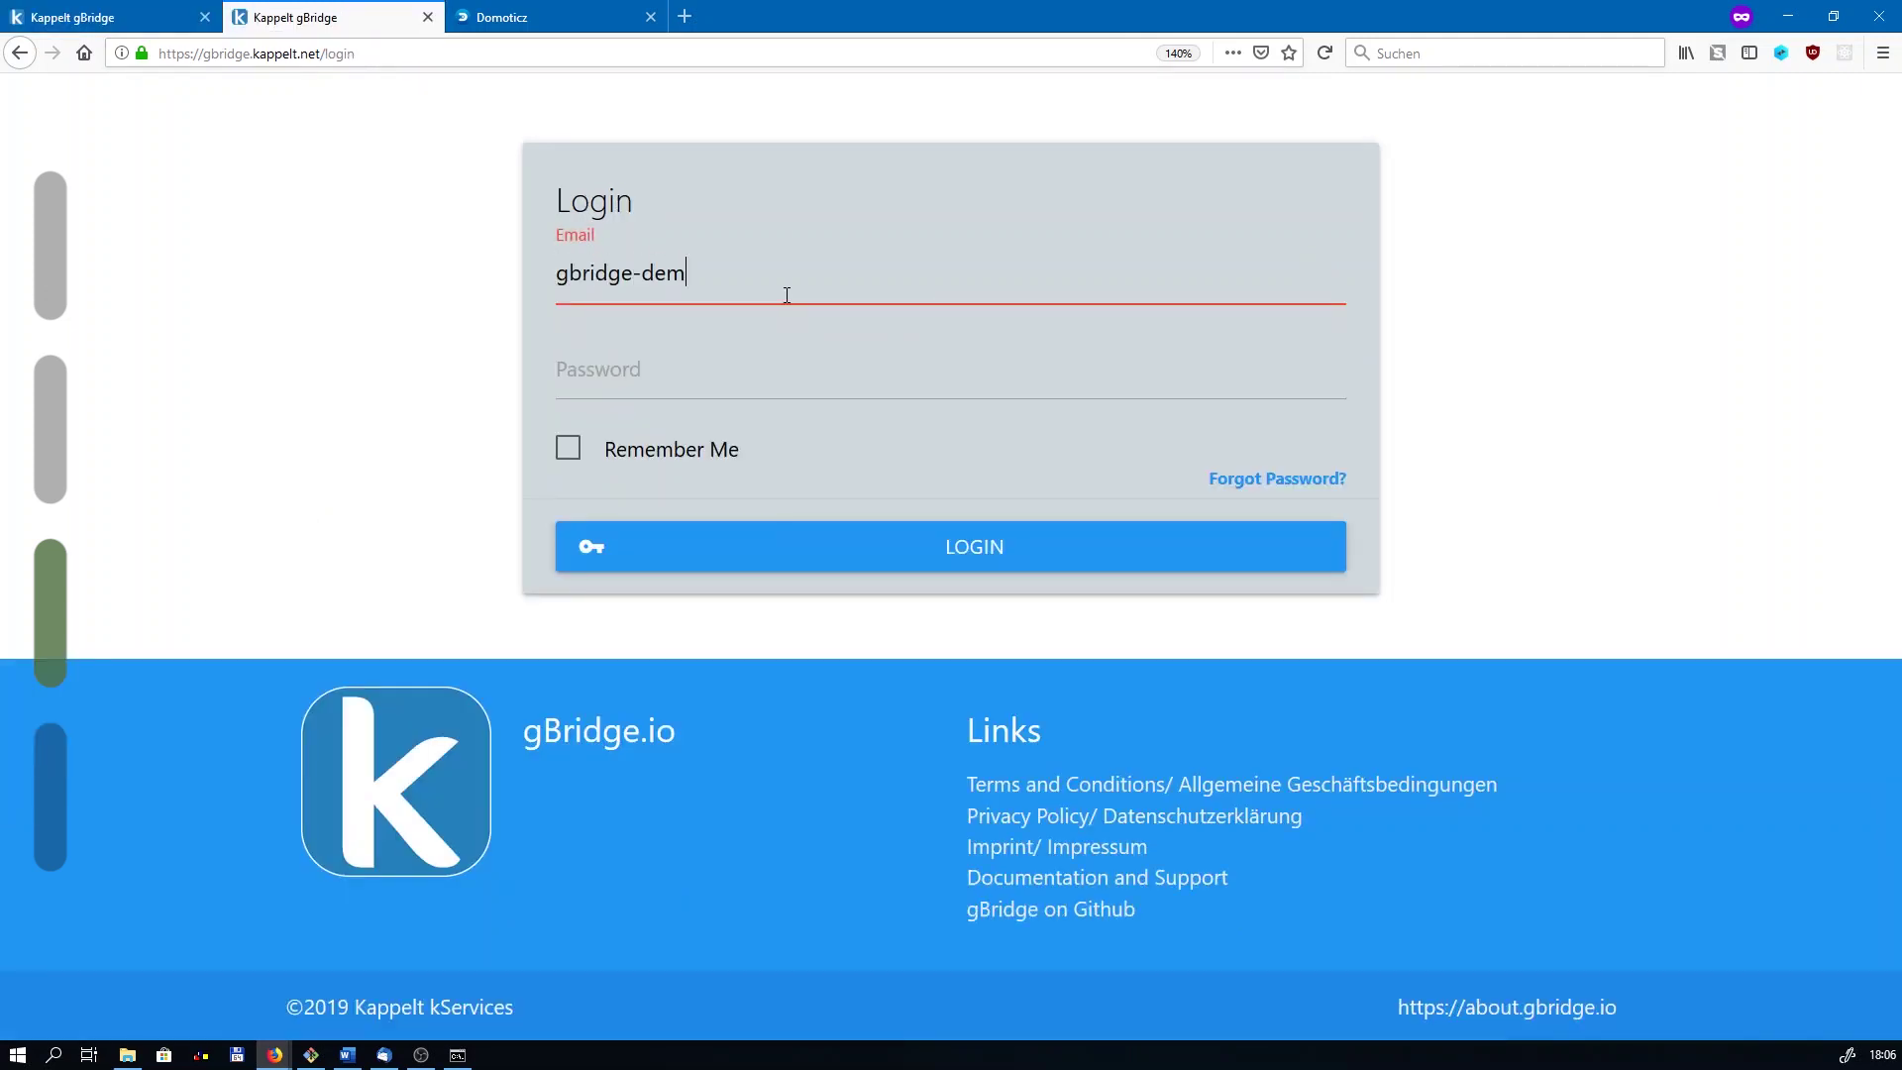
key("Down")
key("Return")
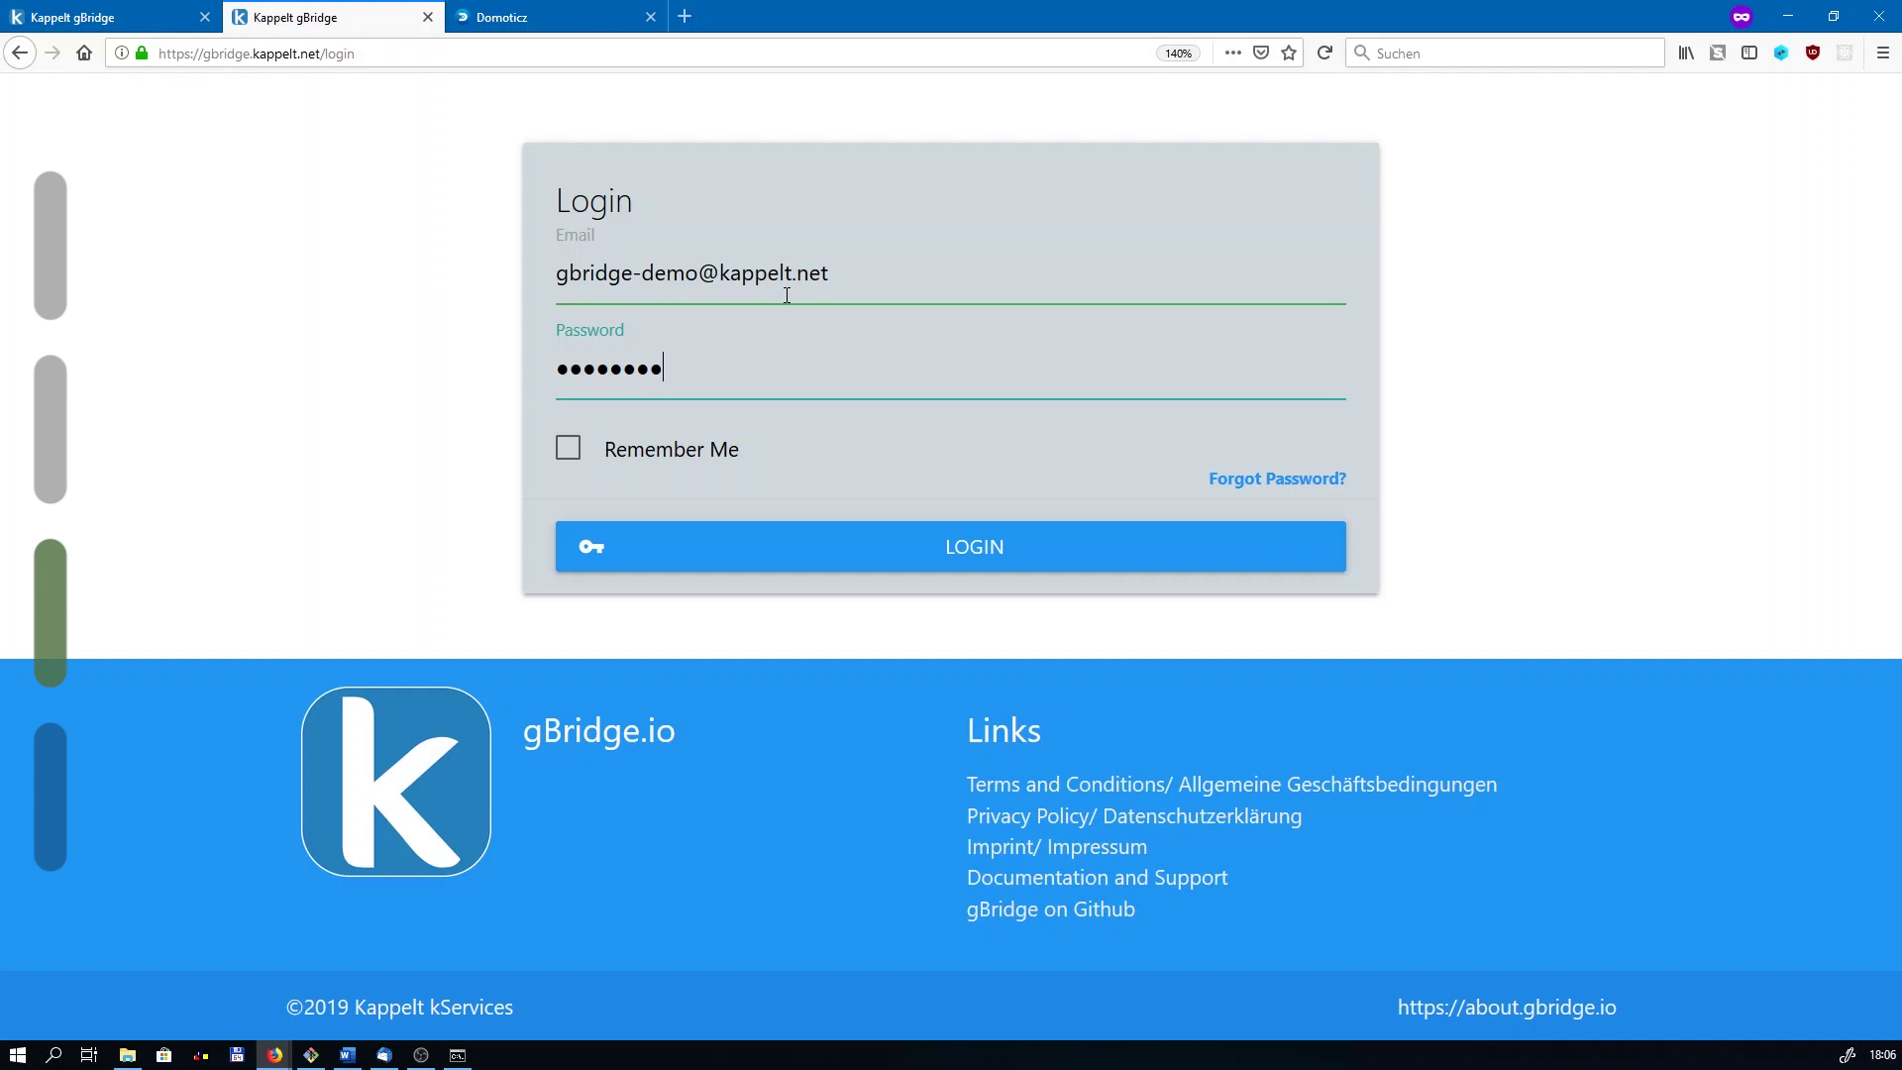
key("Return")
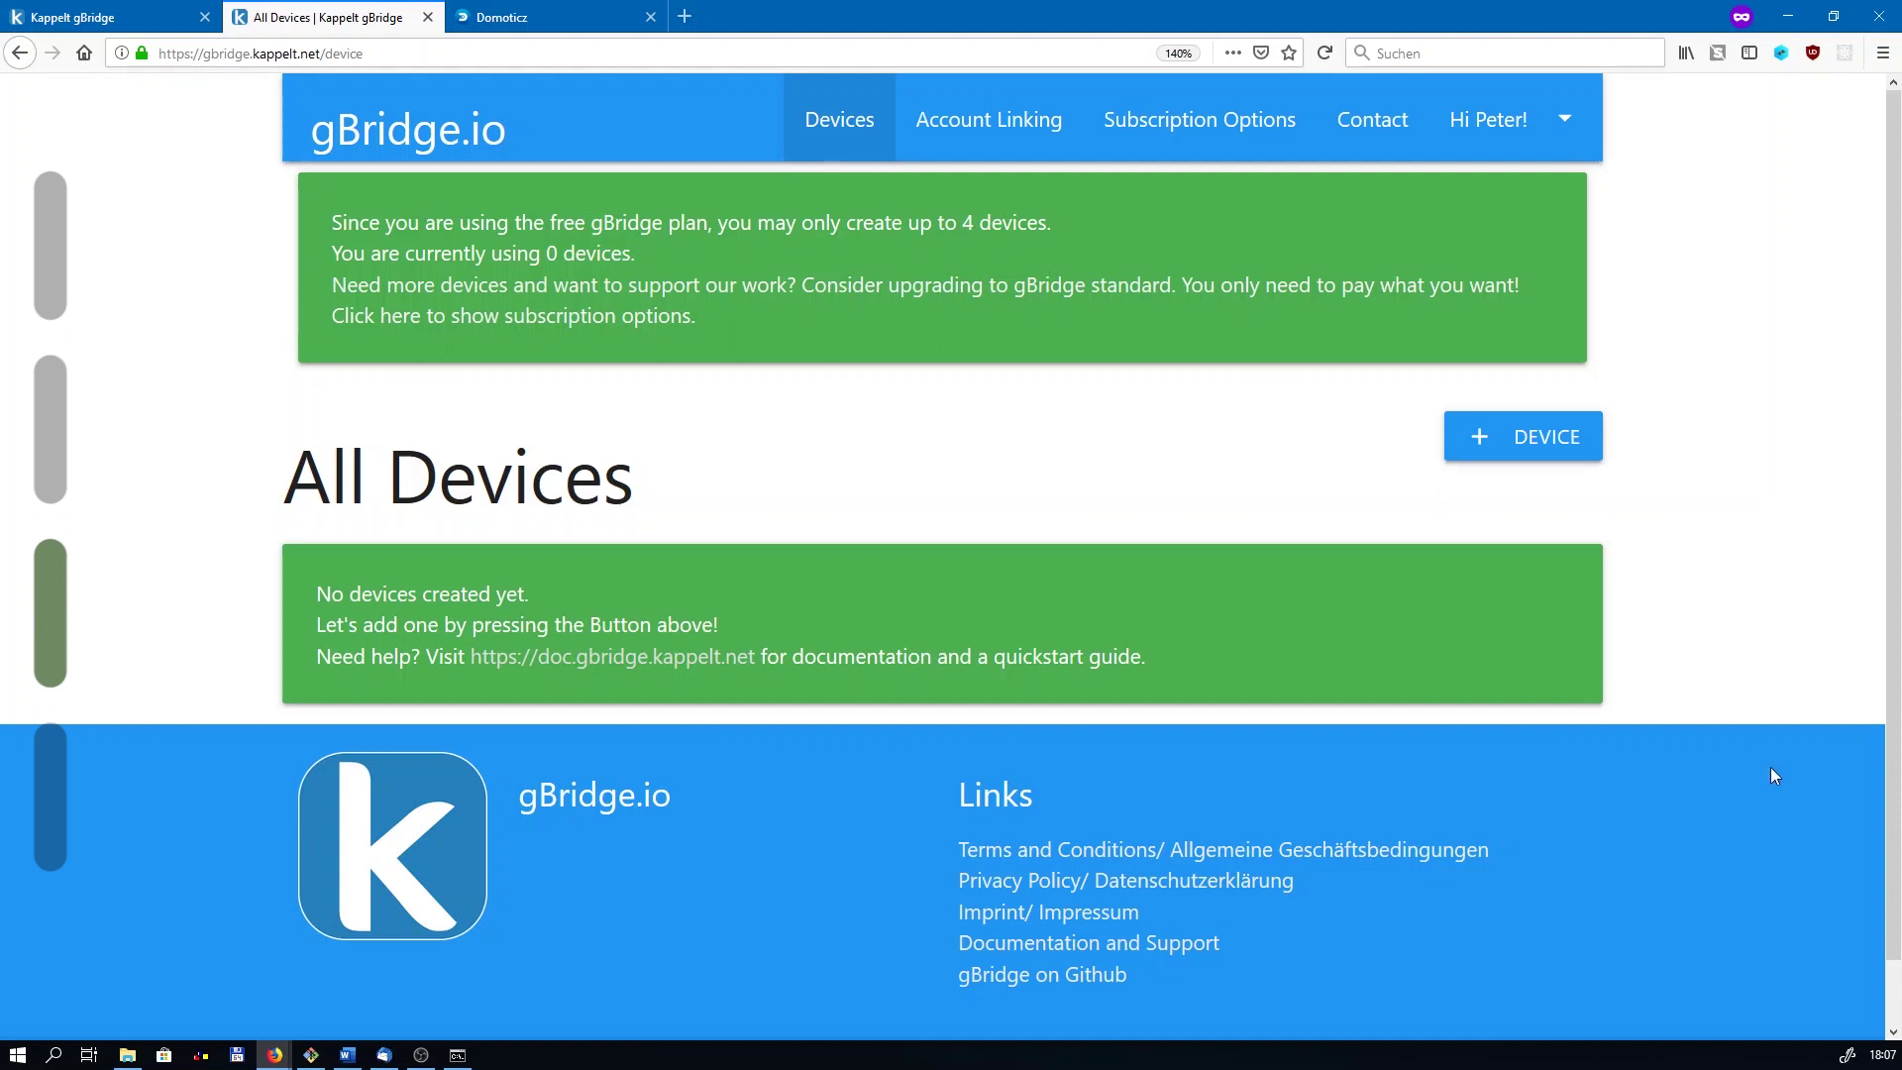
Step: Open My Account and select the MQTT username on the mqtt.gbridge.io (port 8883) card
left_click(1565, 133)
left_click(1523, 111)
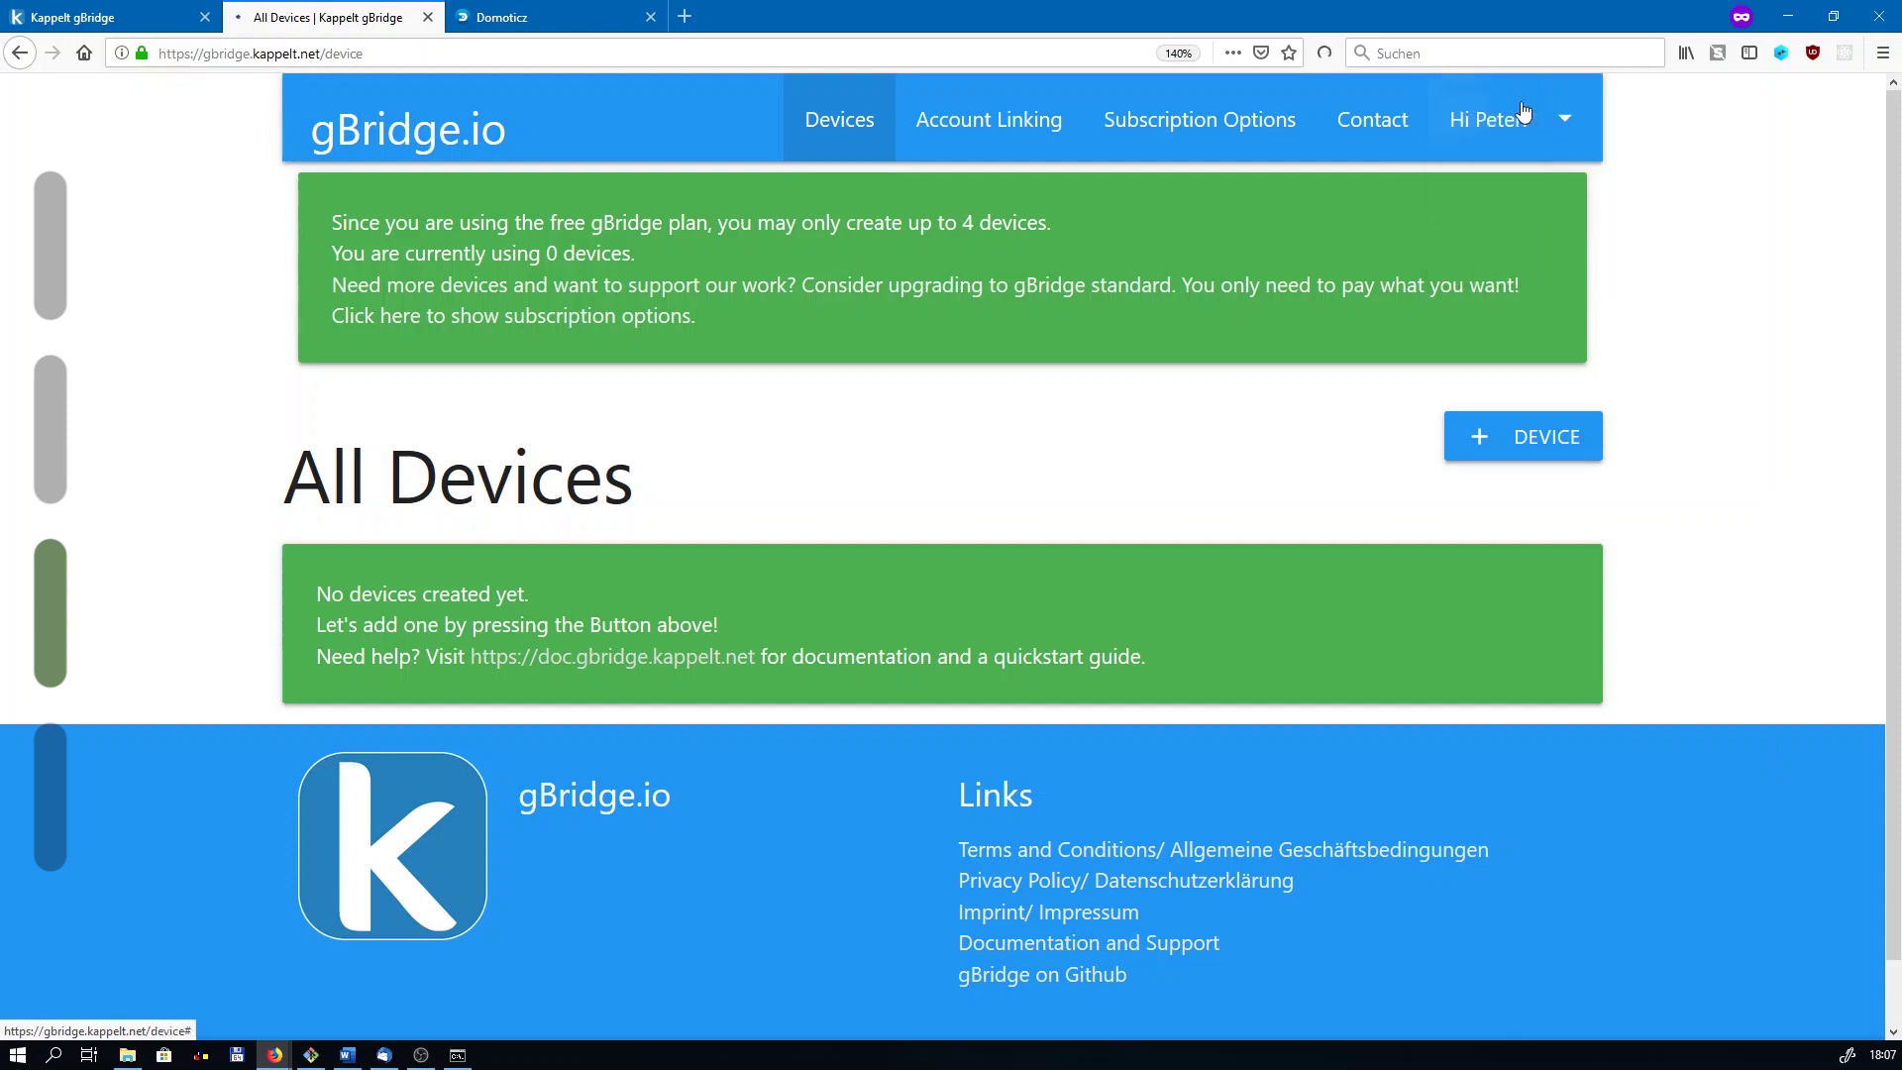
scroll(1314, 890, "down", 3)
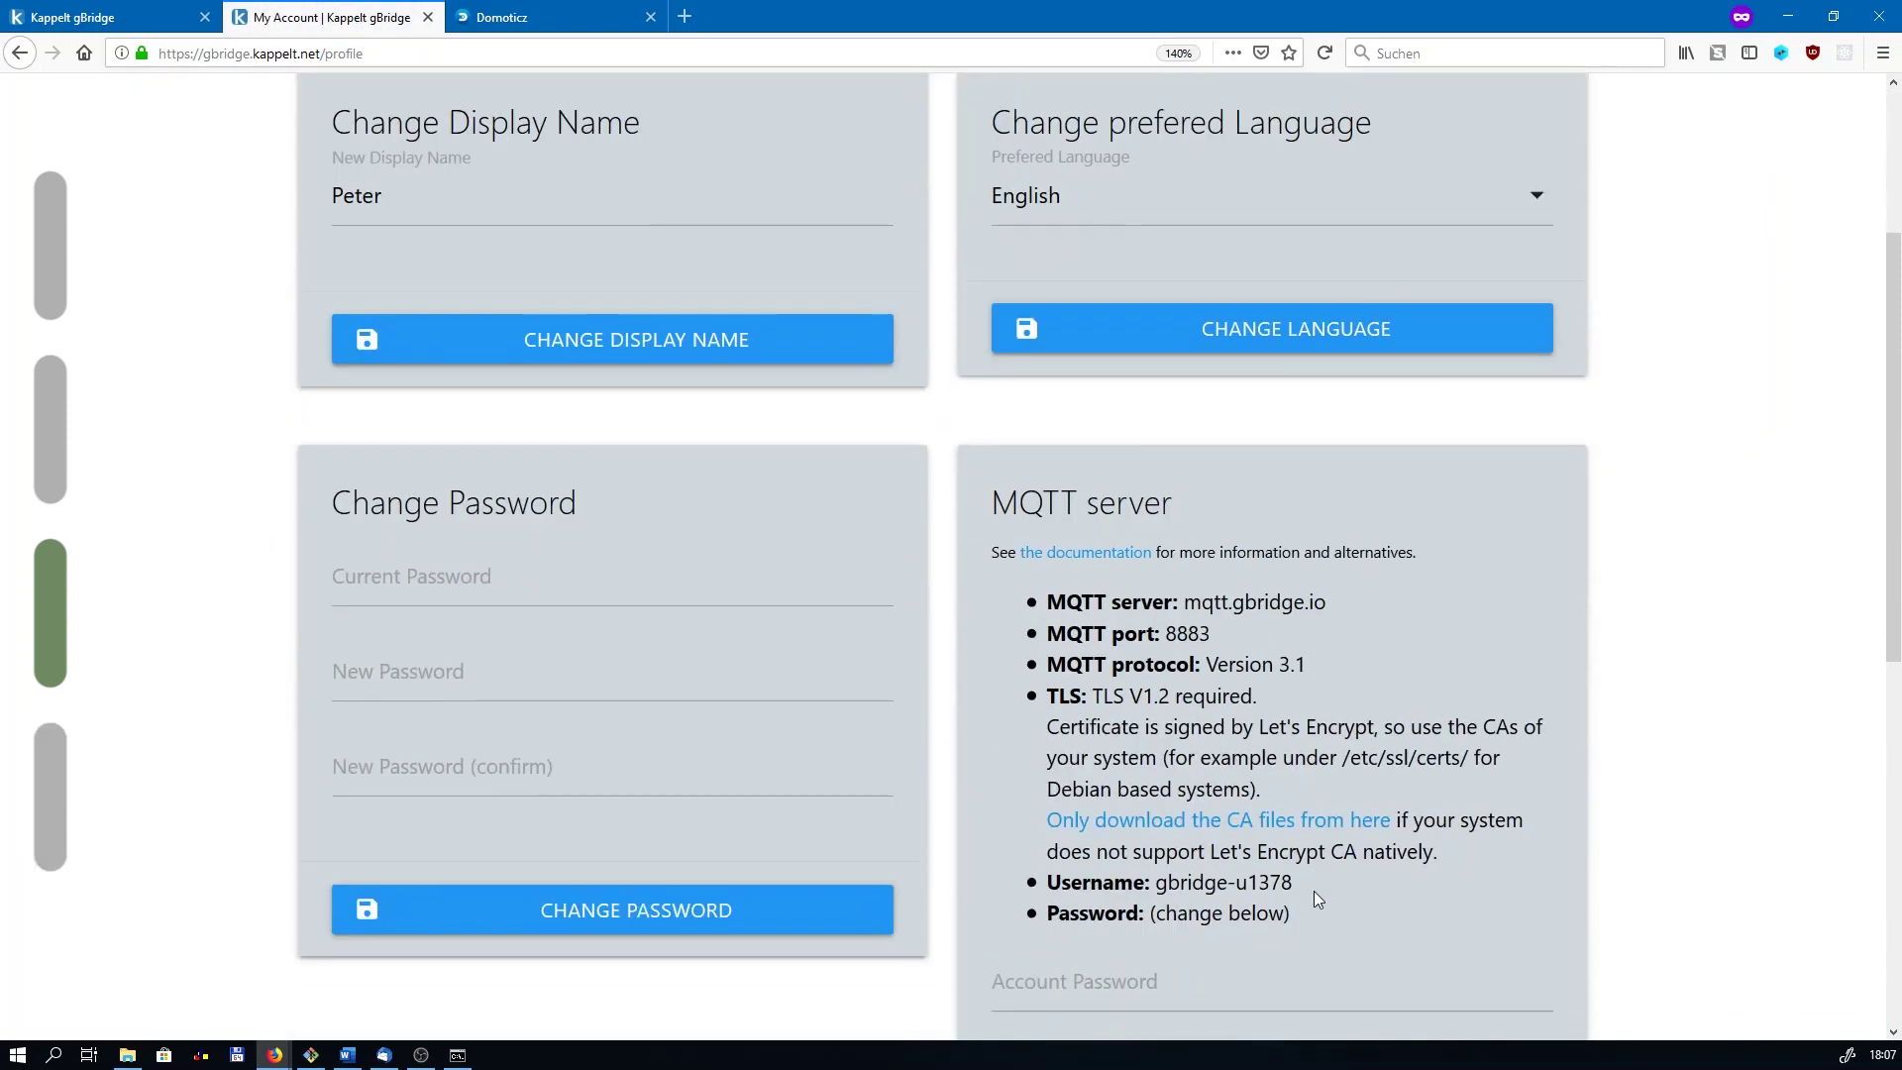
scroll(1314, 890, "down", 2)
left_click_drag(1156, 735, 1310, 735)
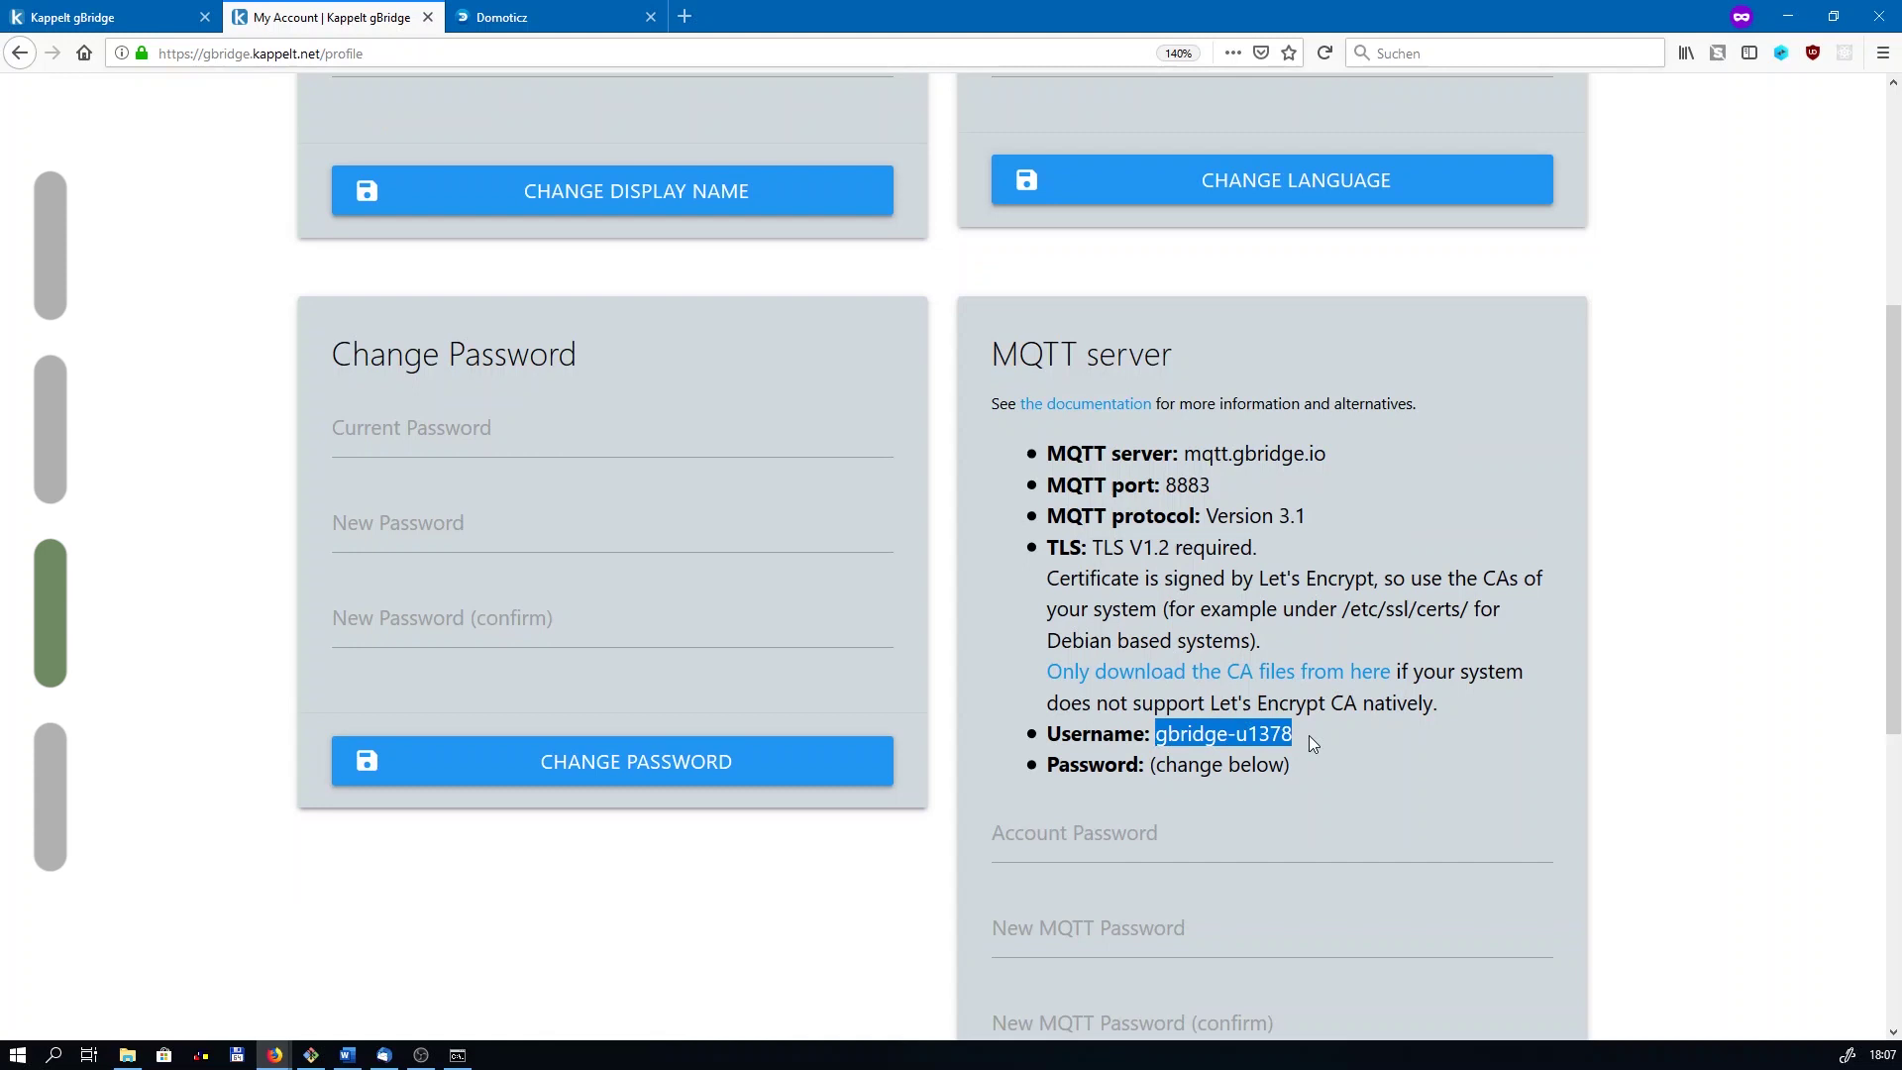
left_click(1309, 735)
double_click(1304, 737)
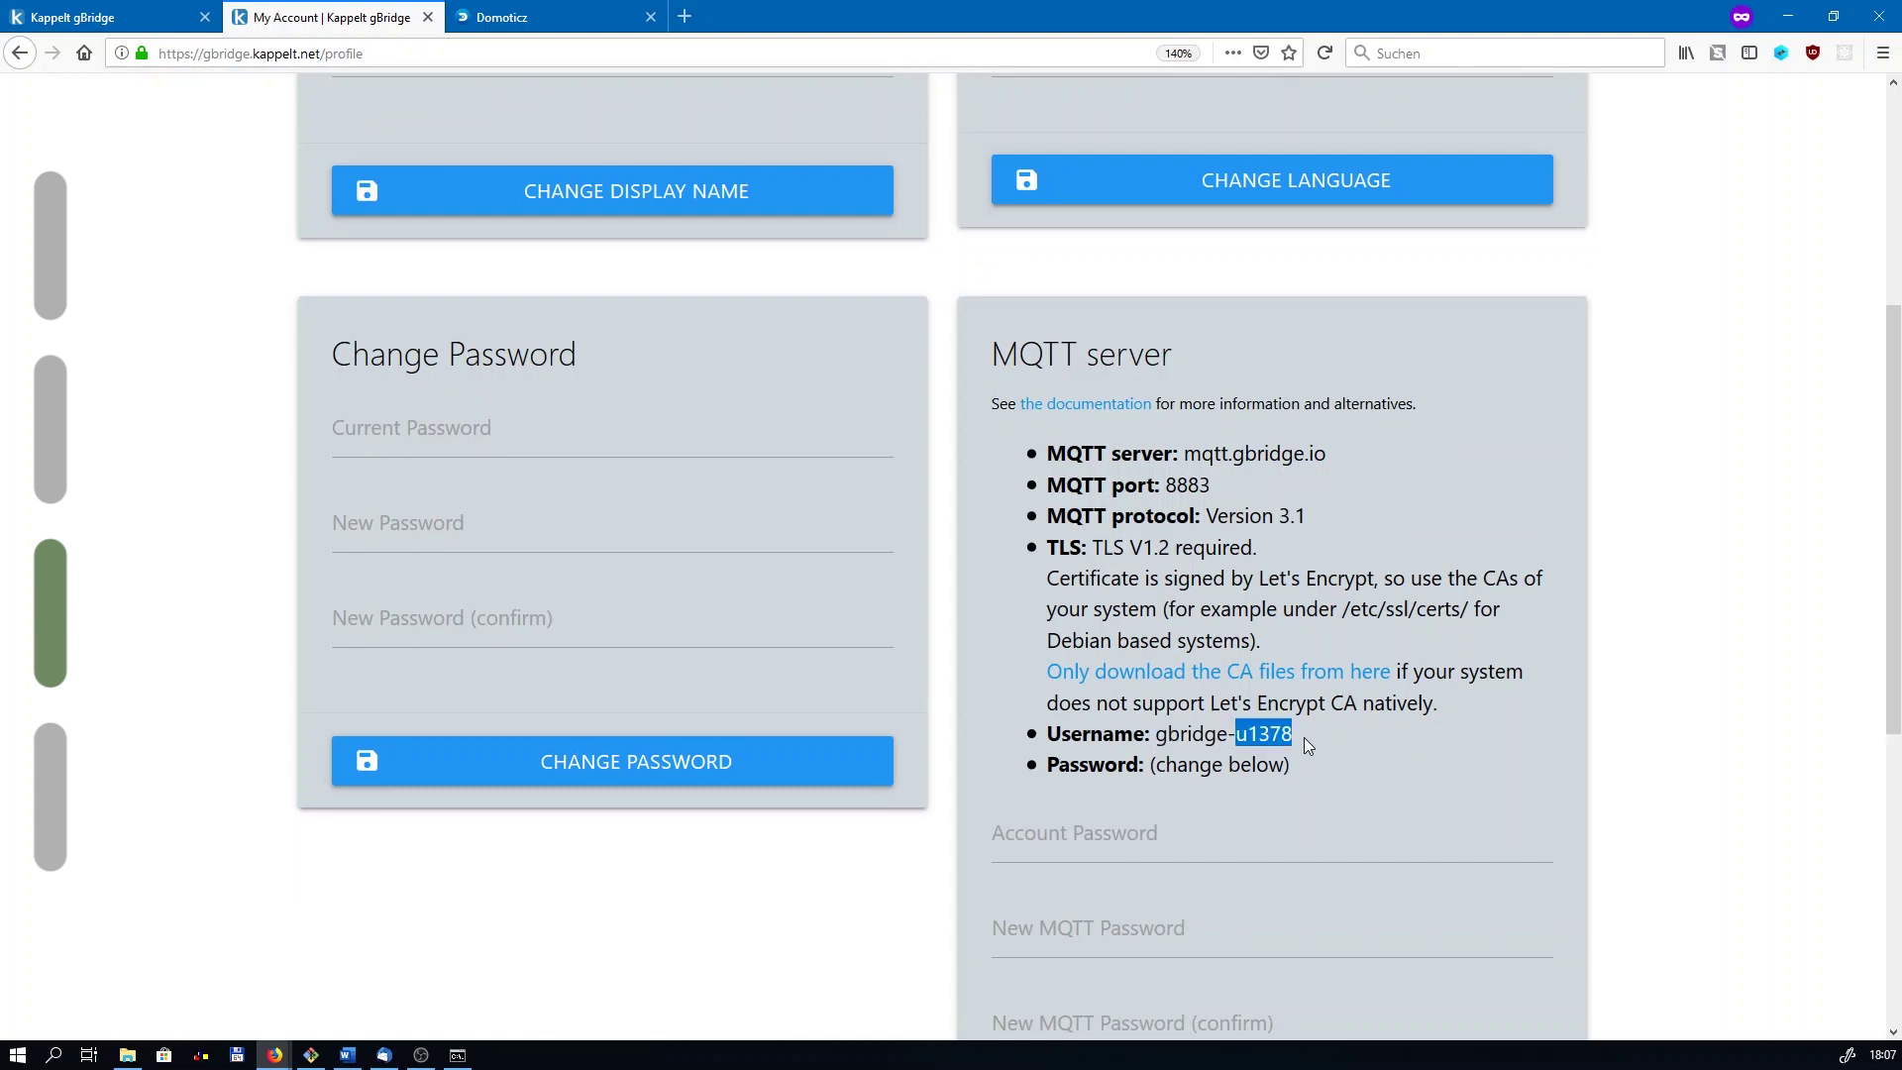
left_click(1303, 737)
Step: Clone the gBridge plugin into /home/pi/domoticz/plugins/ and restart the Domoticz service
left_click(458, 1055)
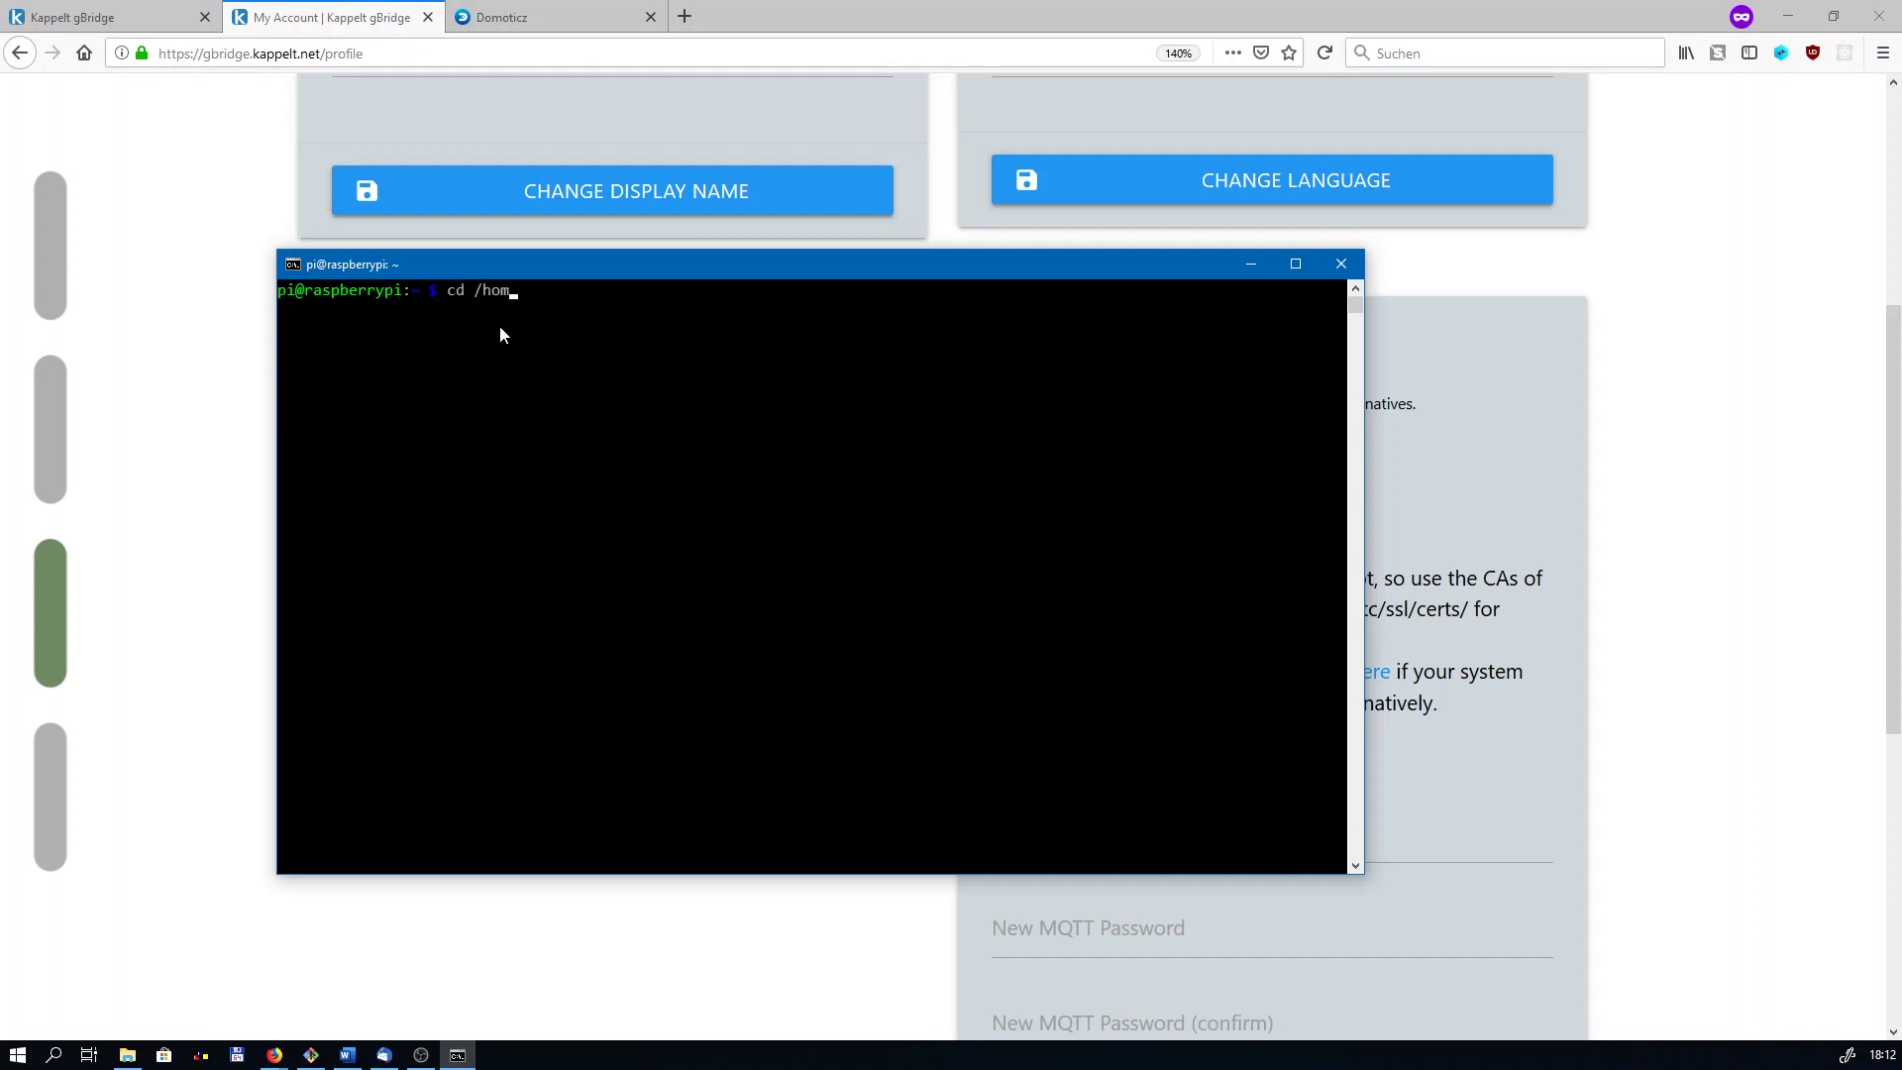
type("/domoticz/plugins/")
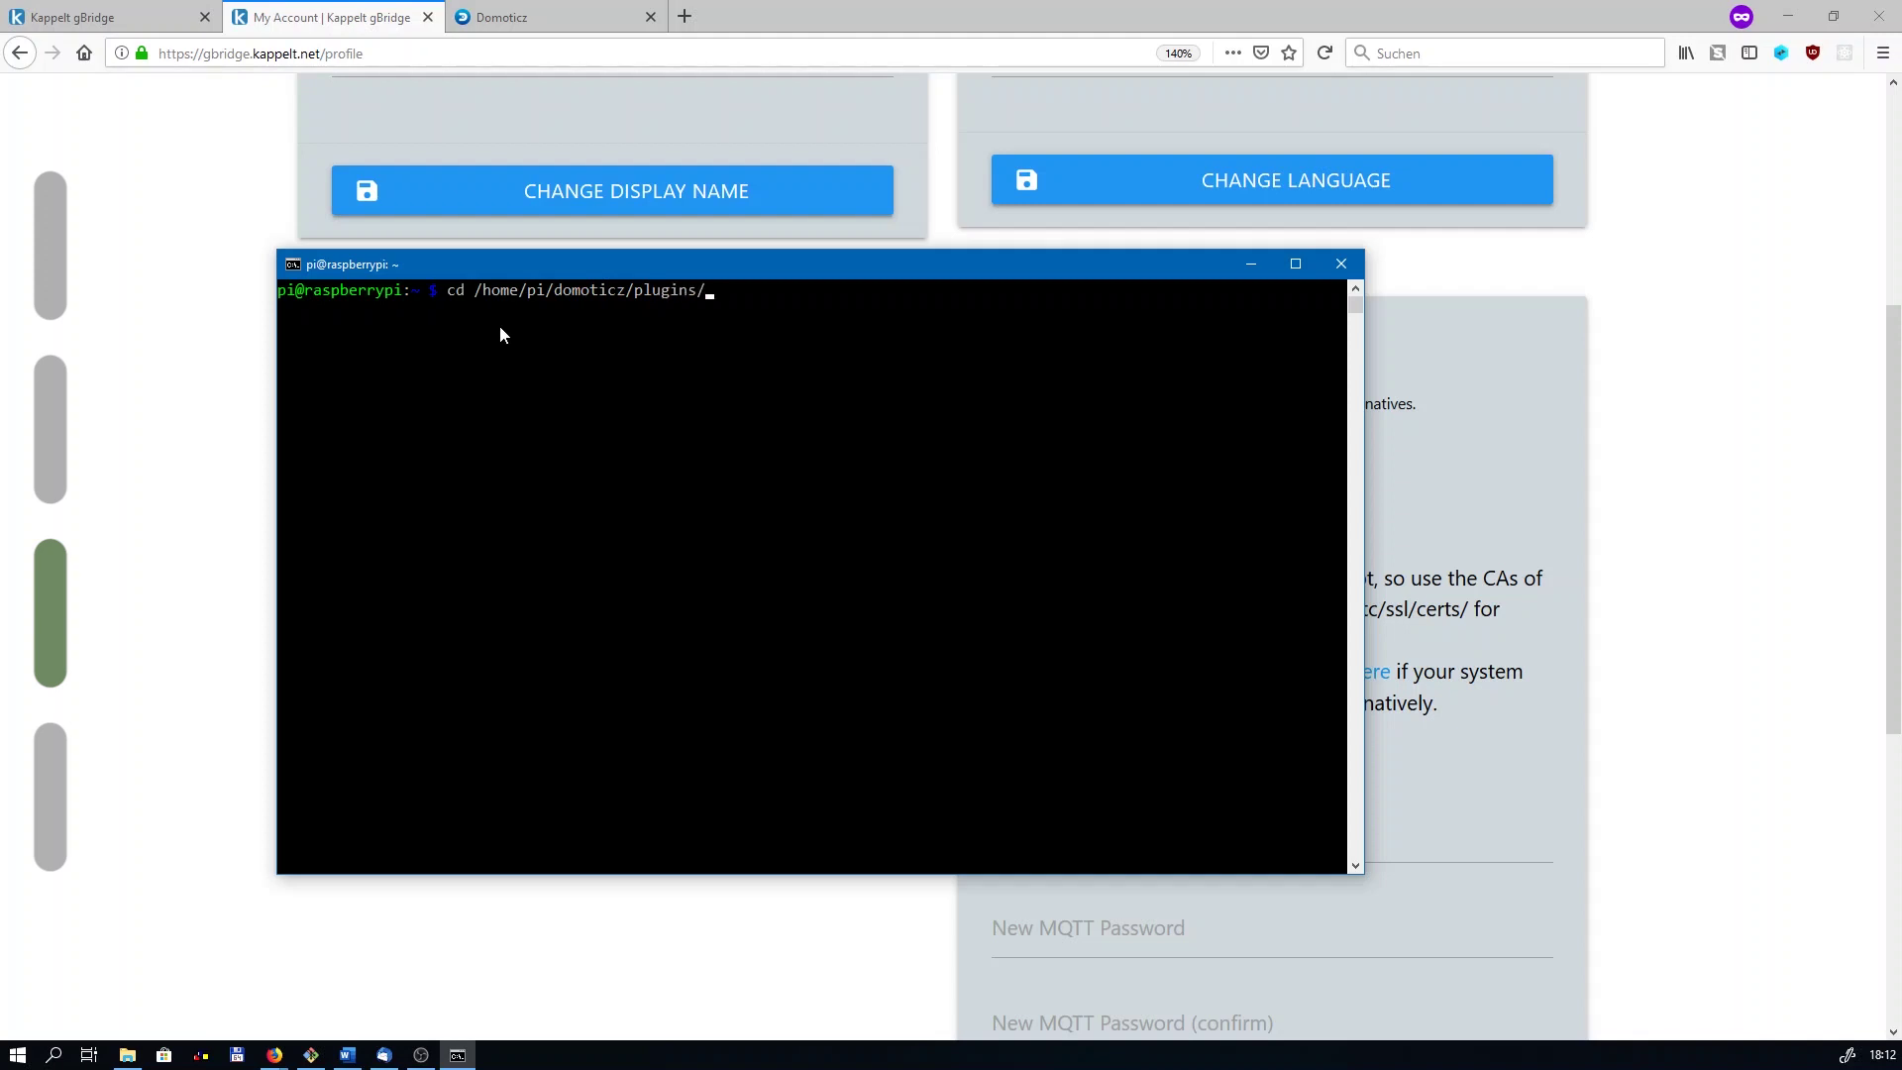
key("Return")
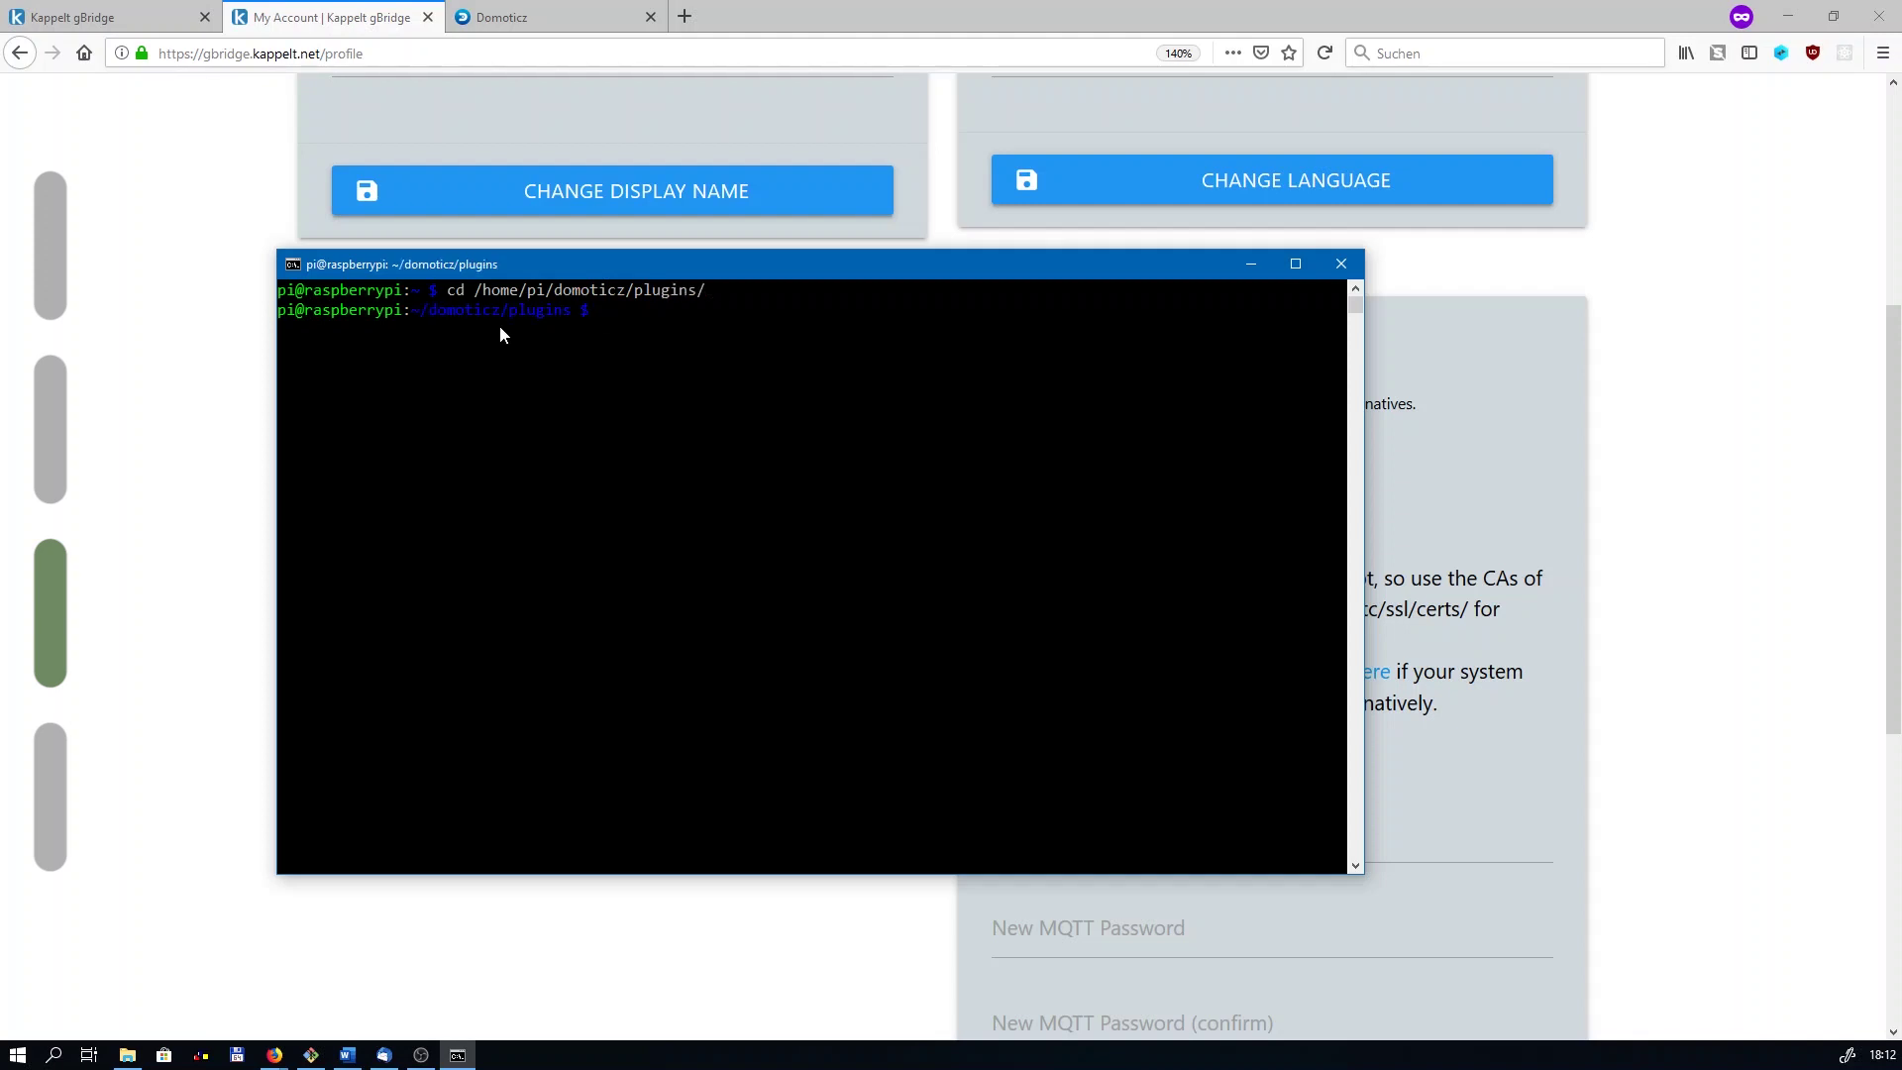
right_click(712, 364)
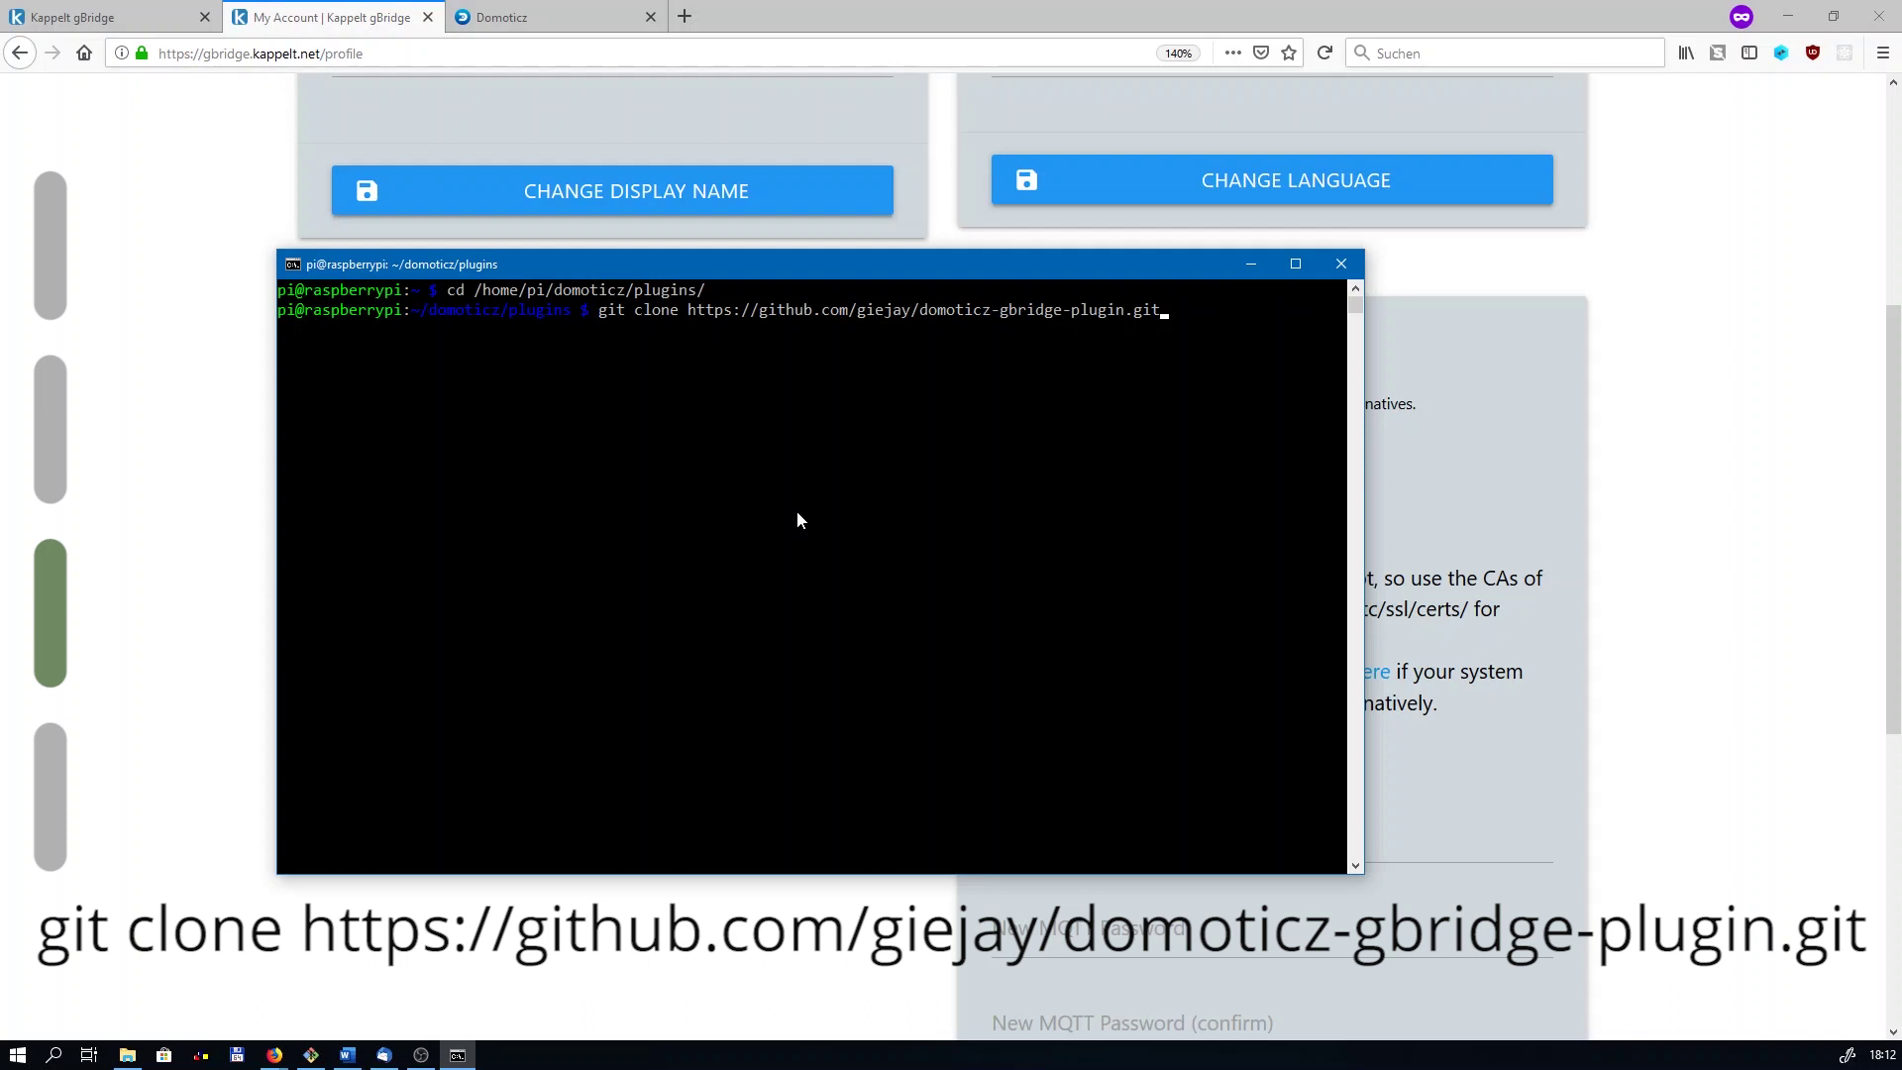
key("Return")
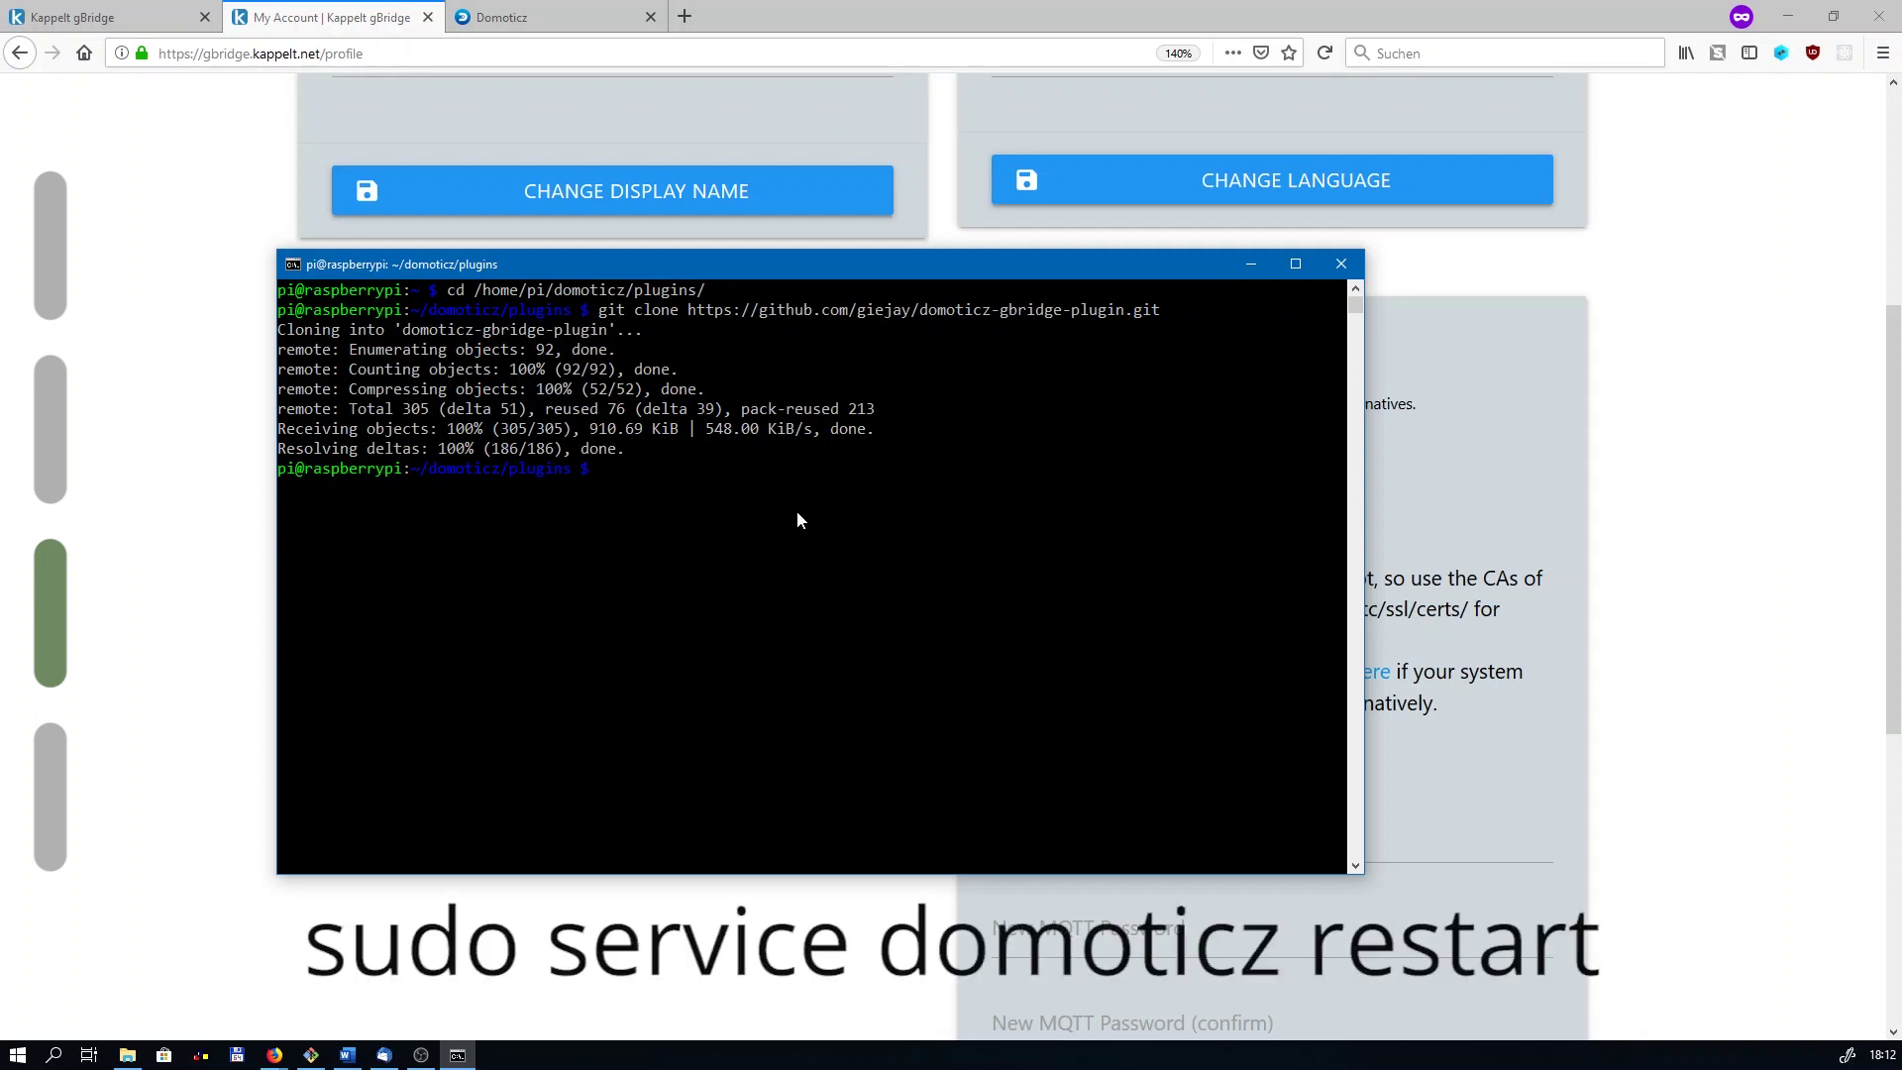
type("sudo service domoticz restart")
key("Return")
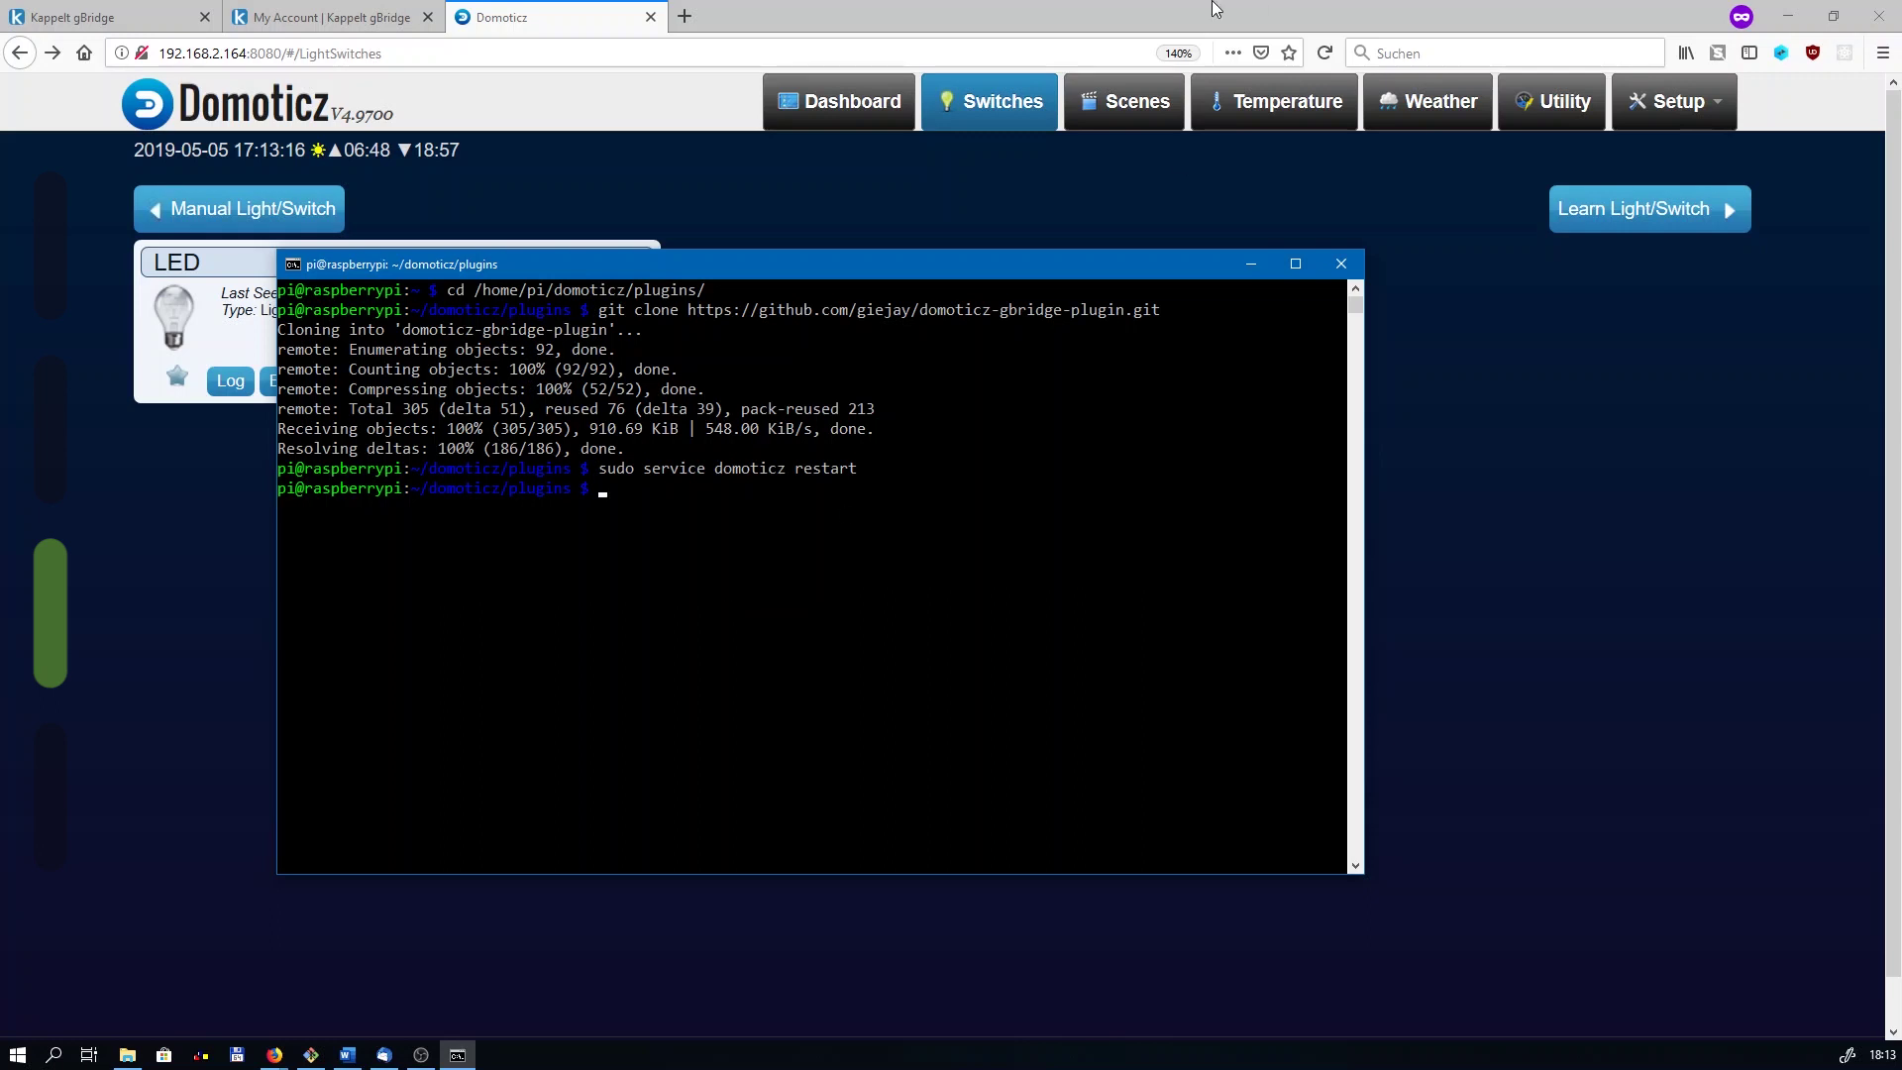
Step: Edit the LED switch, enter the description 'gBridge:Ceiling Light', and save it
left_click(1251, 263)
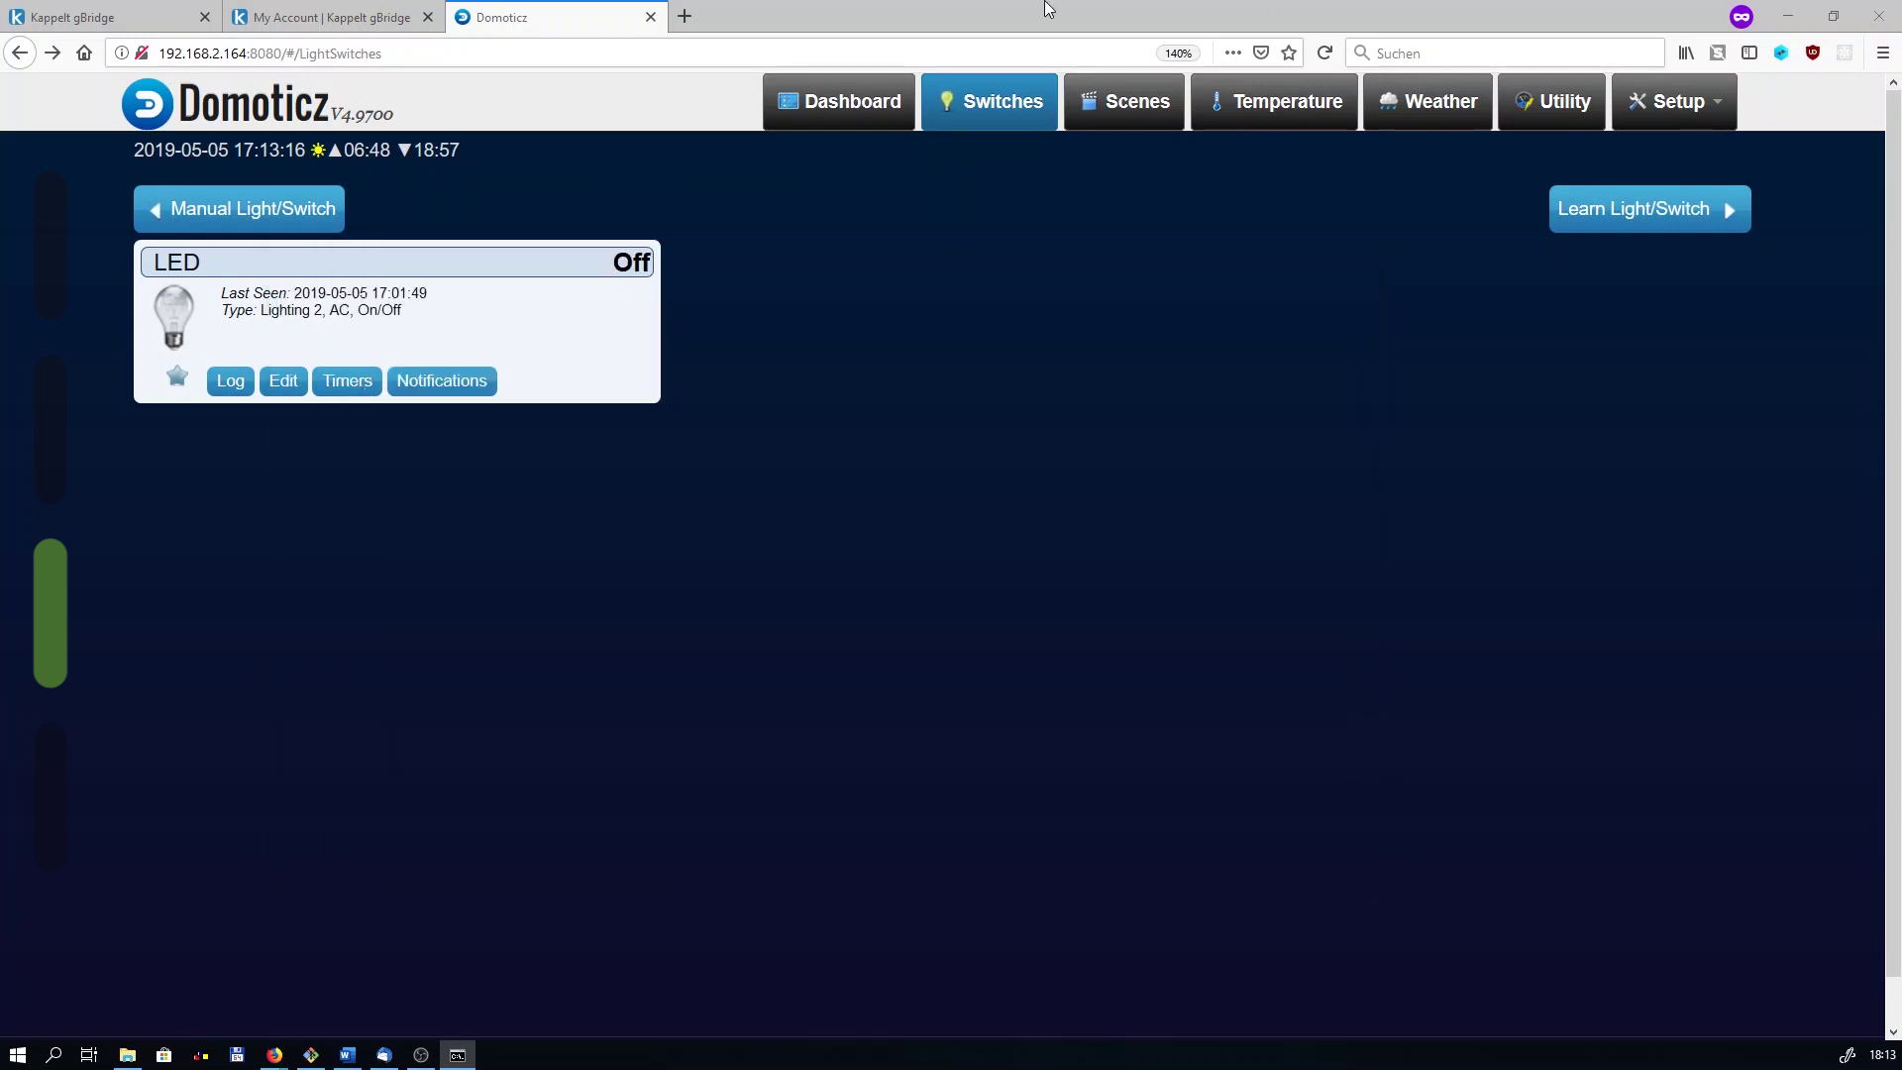
left_click(282, 382)
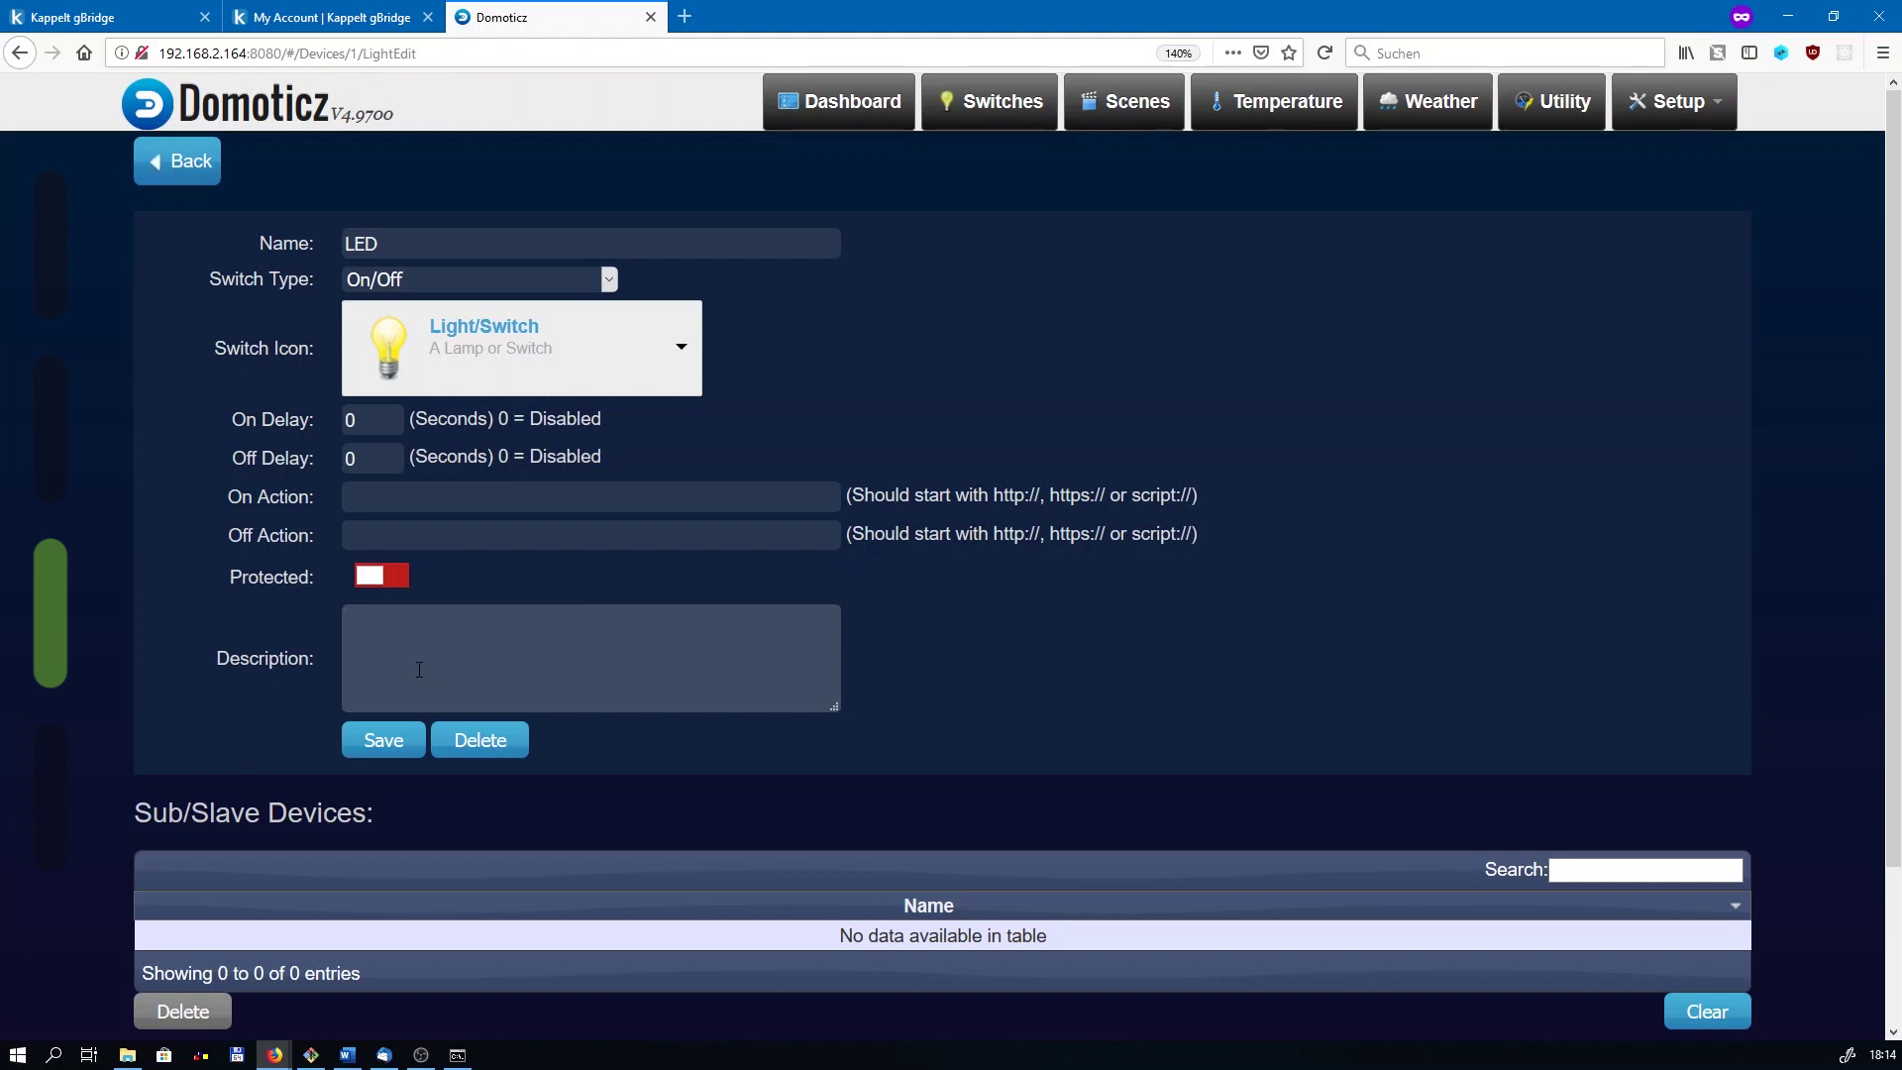
type("gBridge:")
type("Ceiling Light")
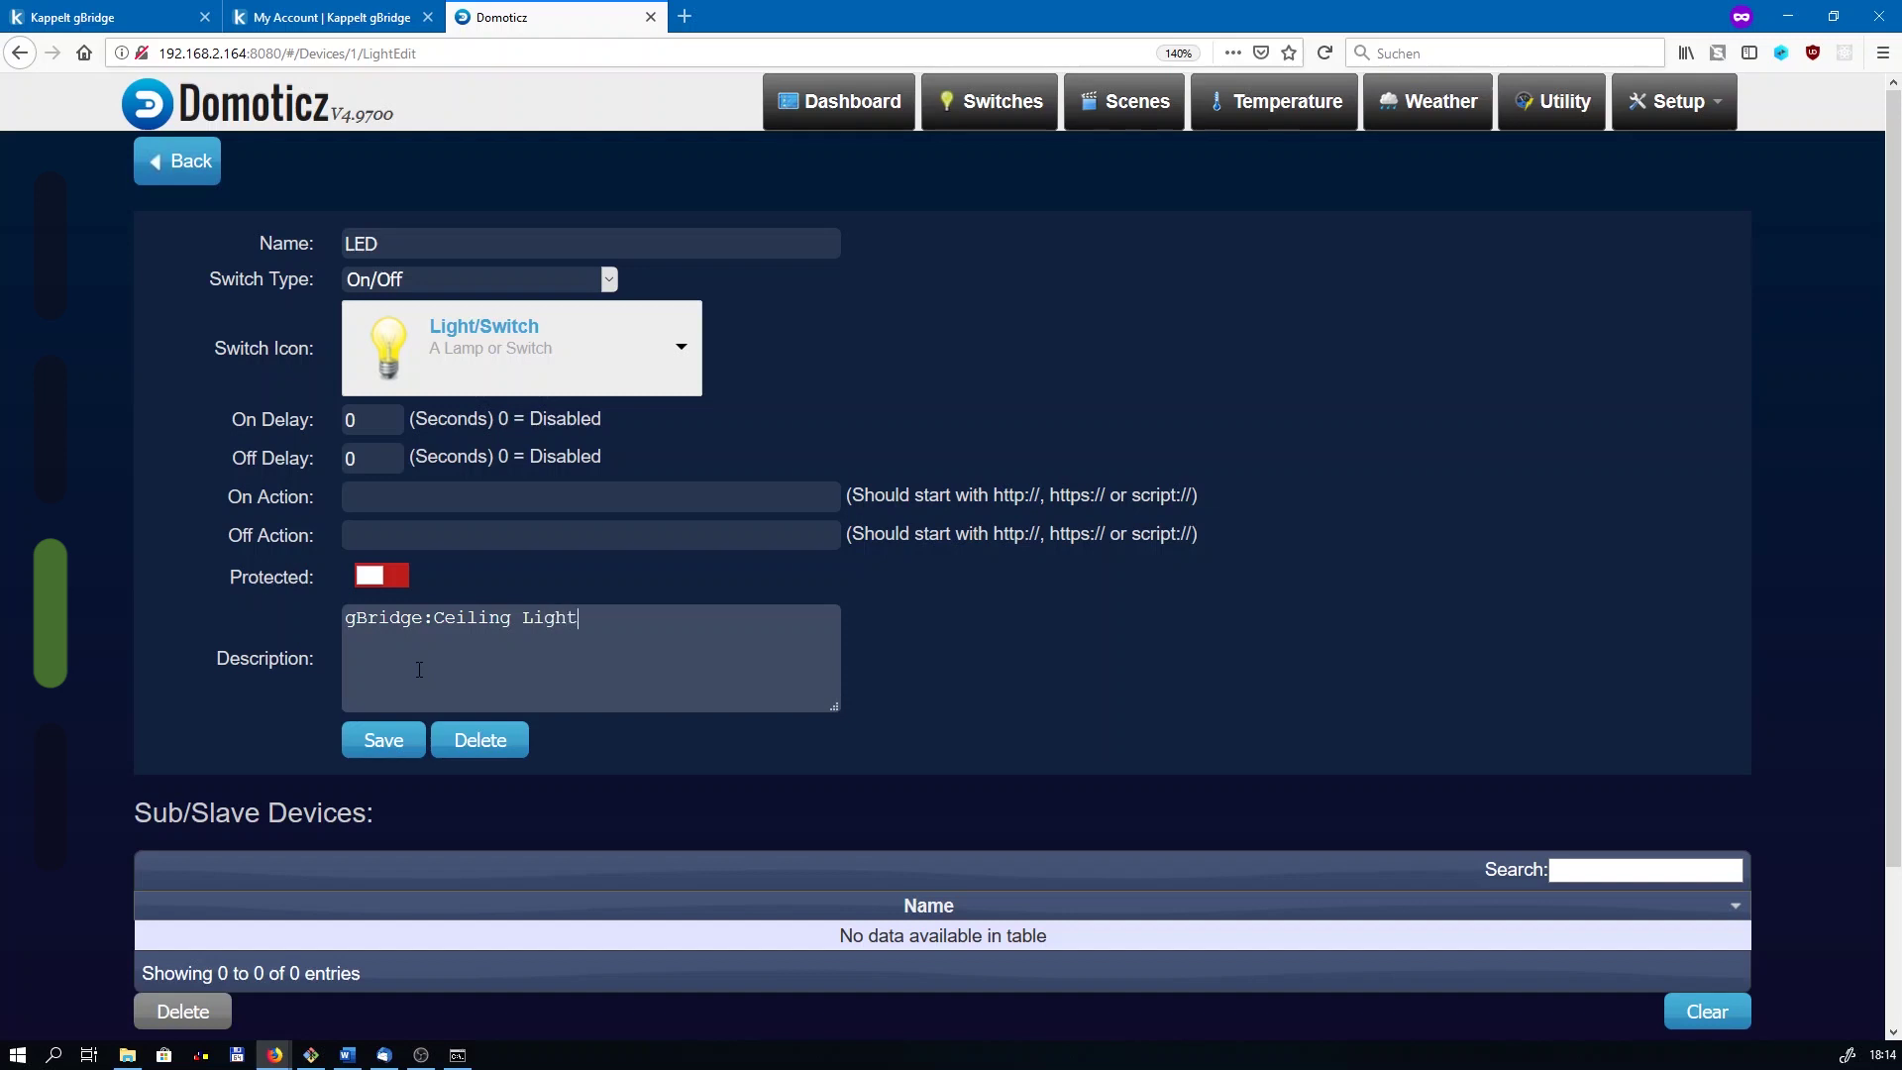
left_click(359, 750)
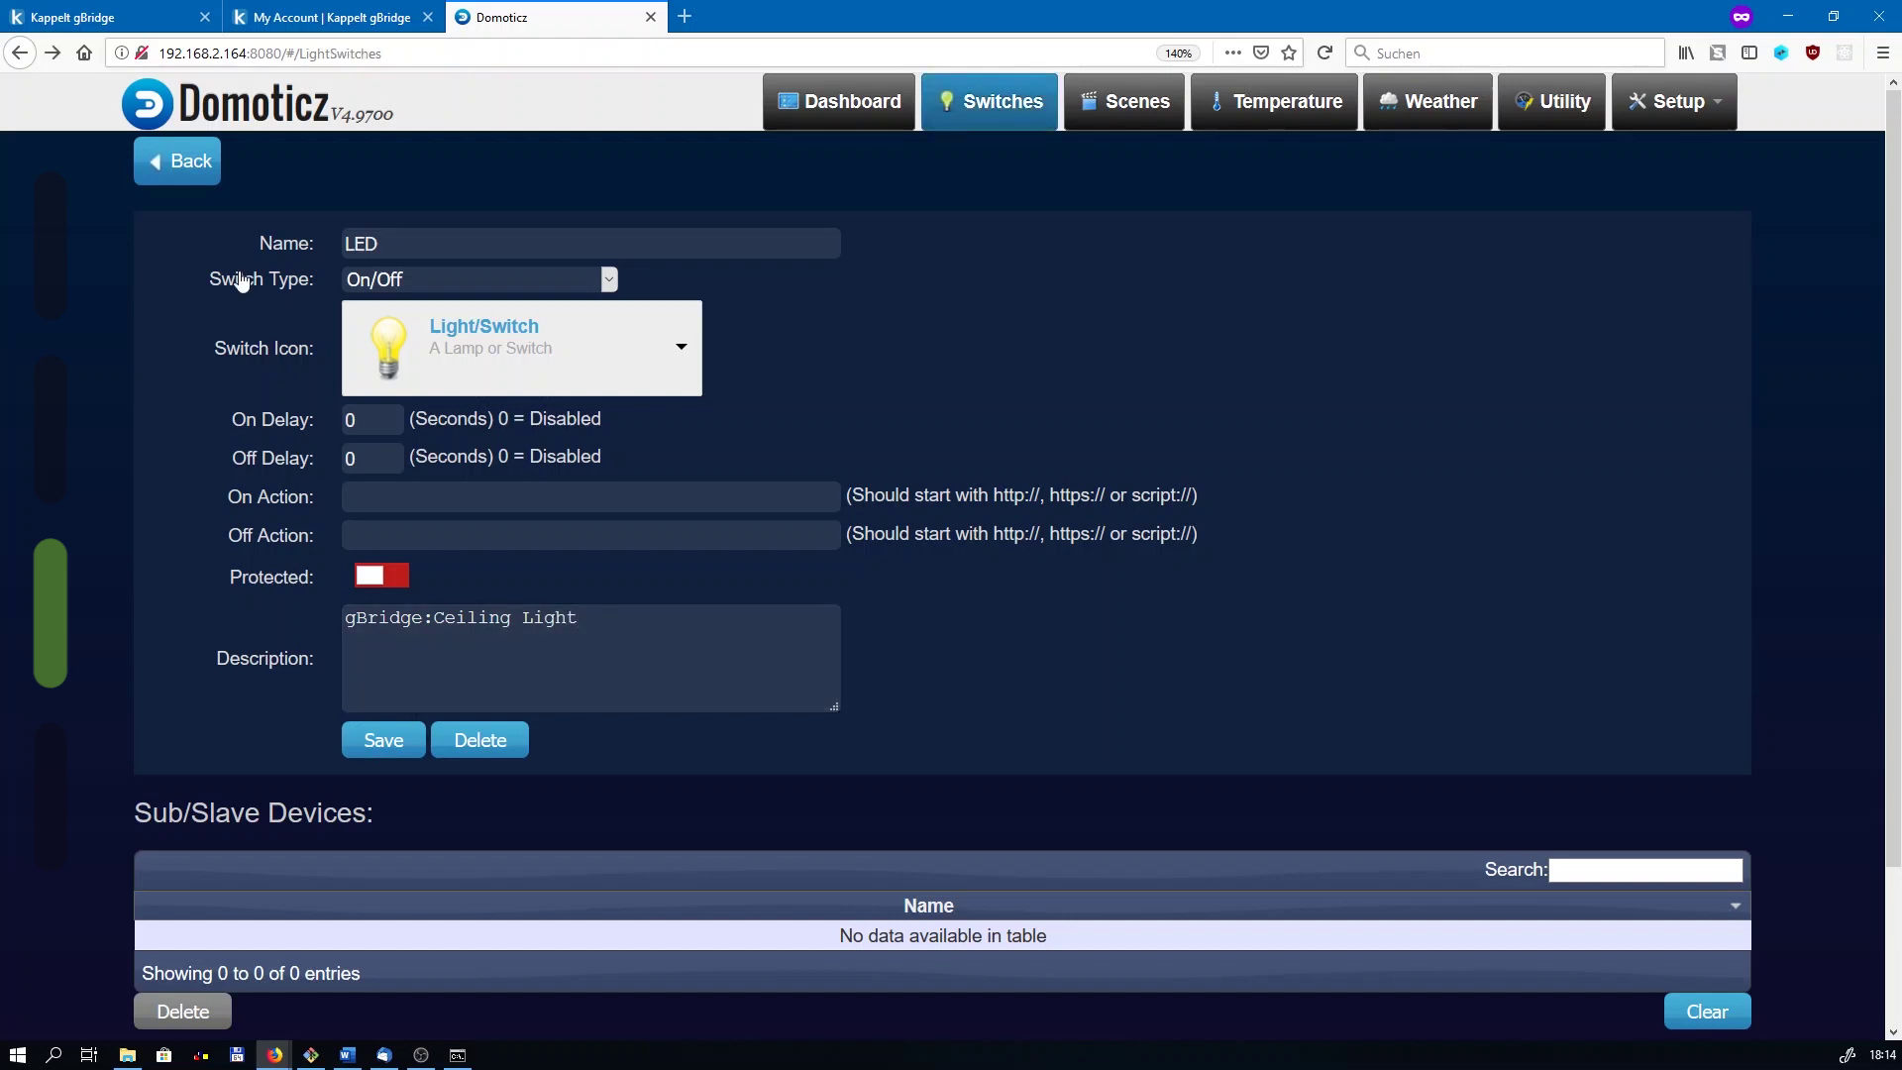
Step: Add 127.0.0.1 to Local Networks in the system settings and apply the settings
left_click(1645, 109)
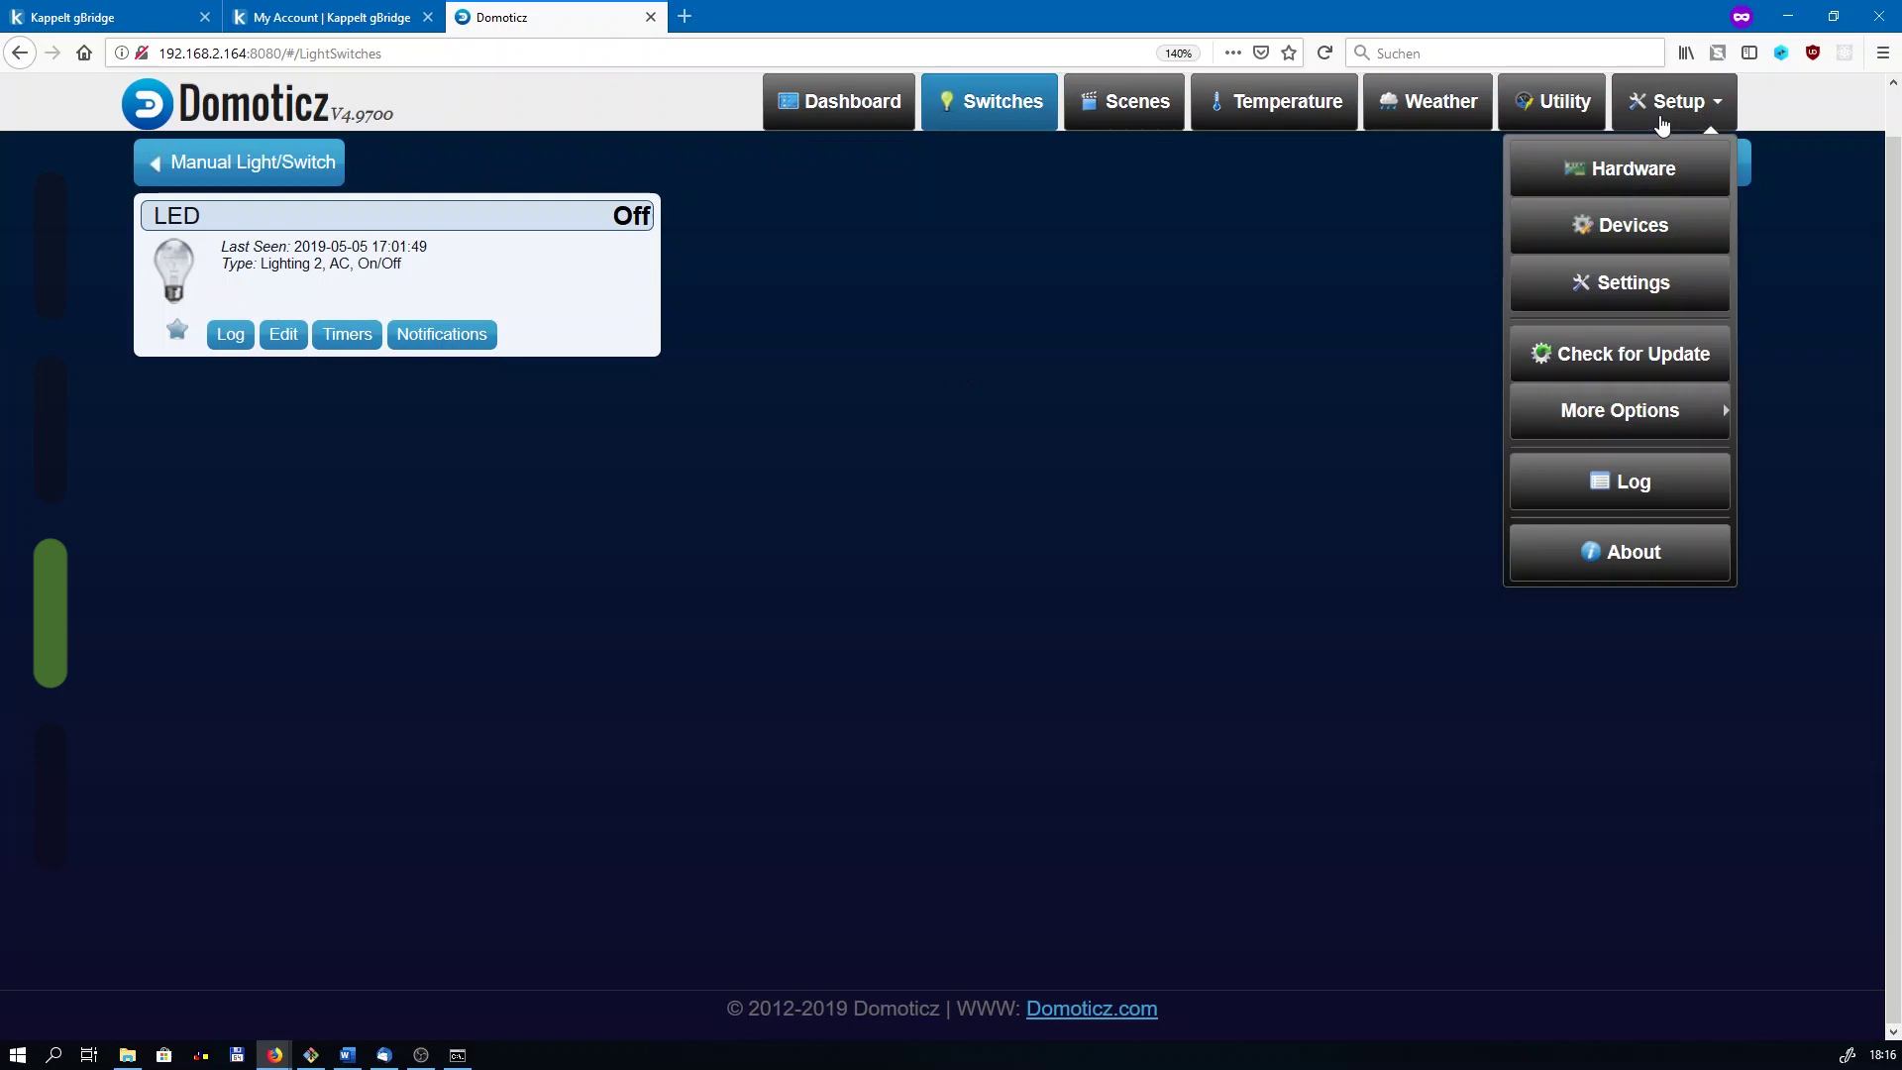
left_click(1617, 309)
scroll(1074, 348, "down", 8)
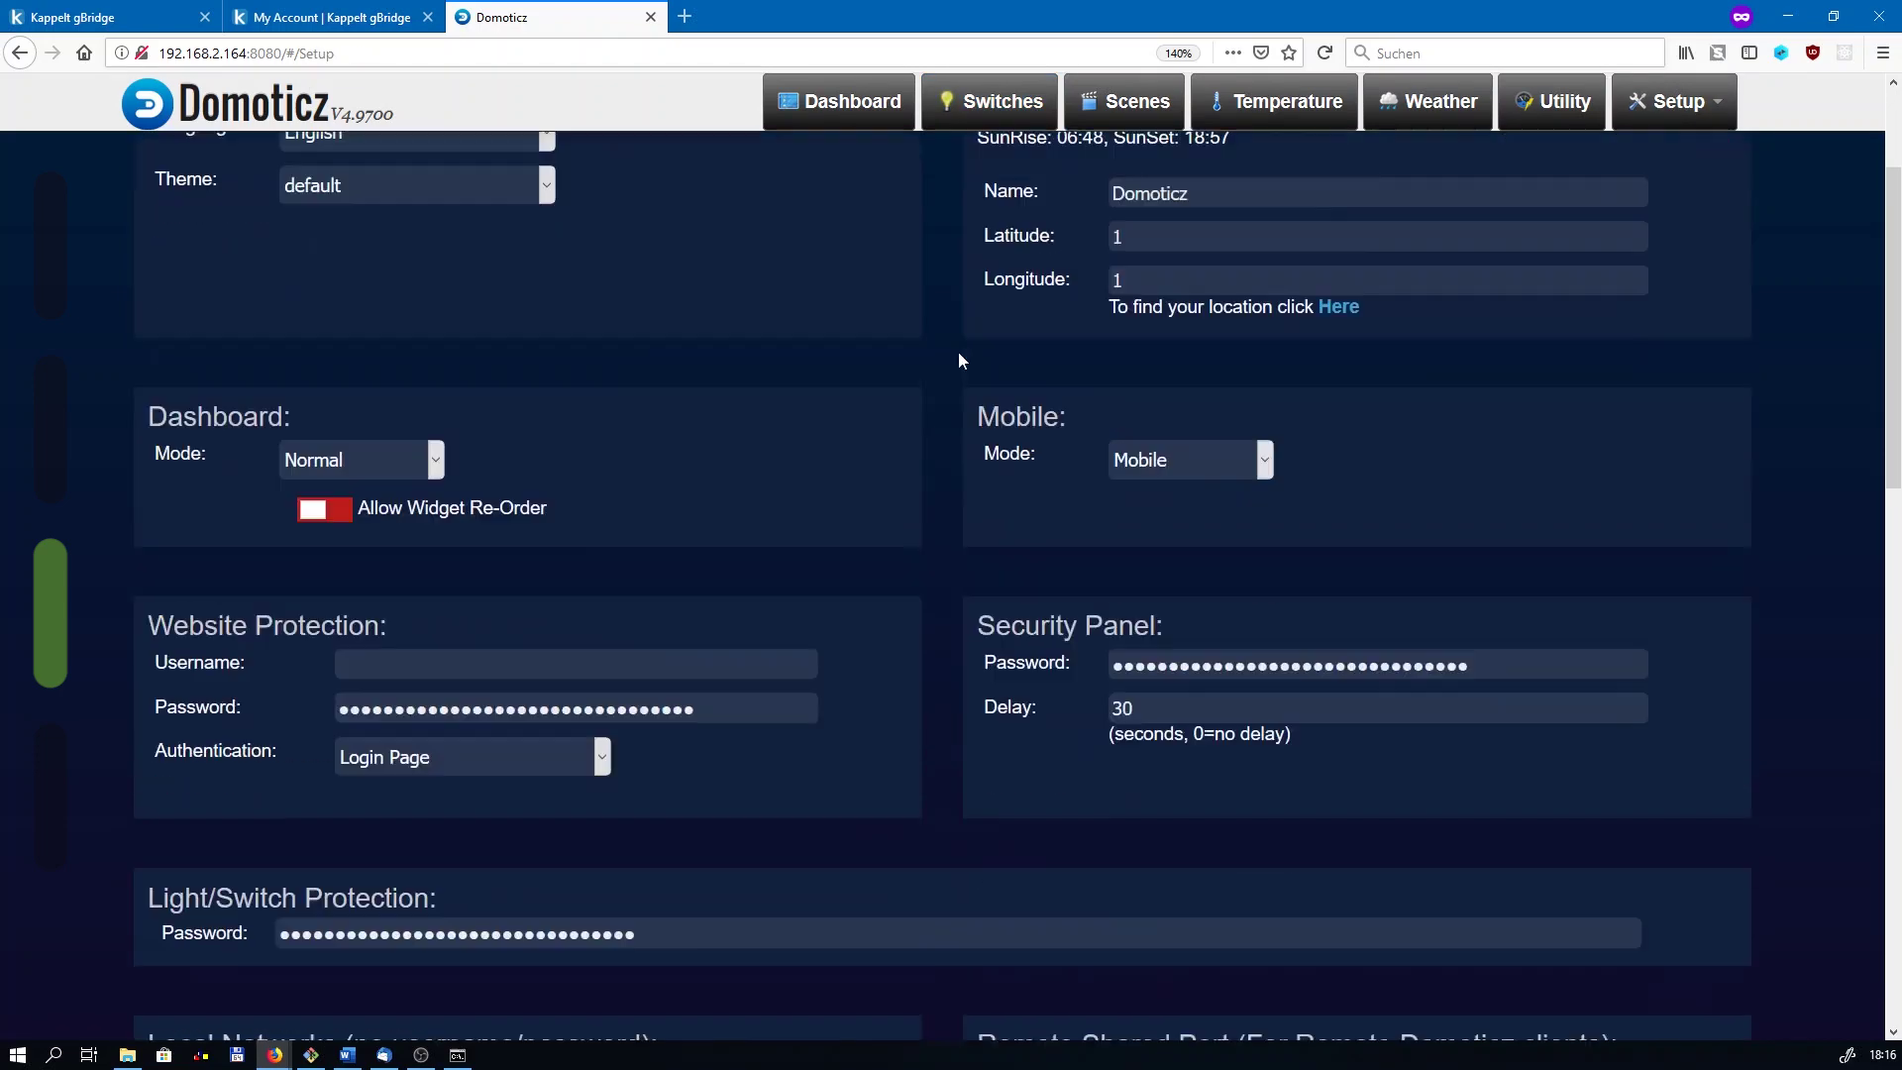
left_click(328, 658)
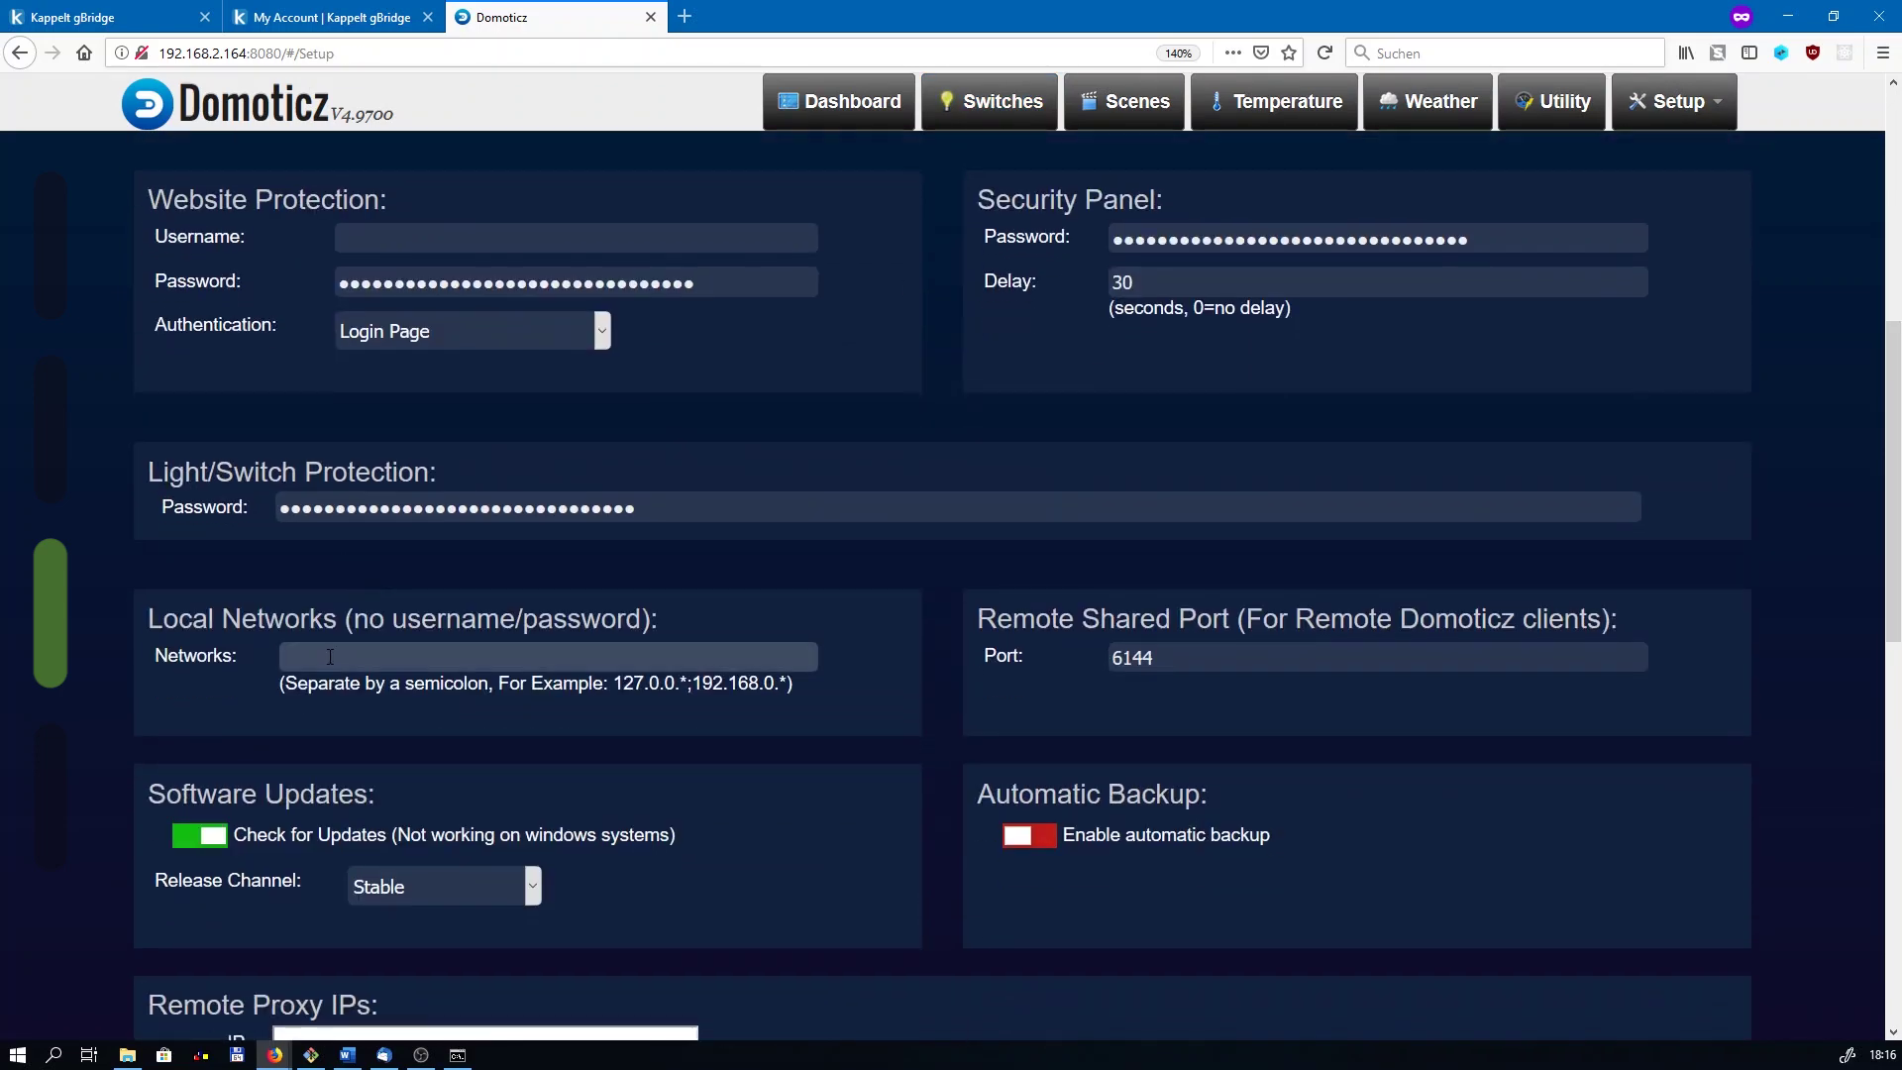
type("127.0.0.1")
scroll(860, 552, "up", 2)
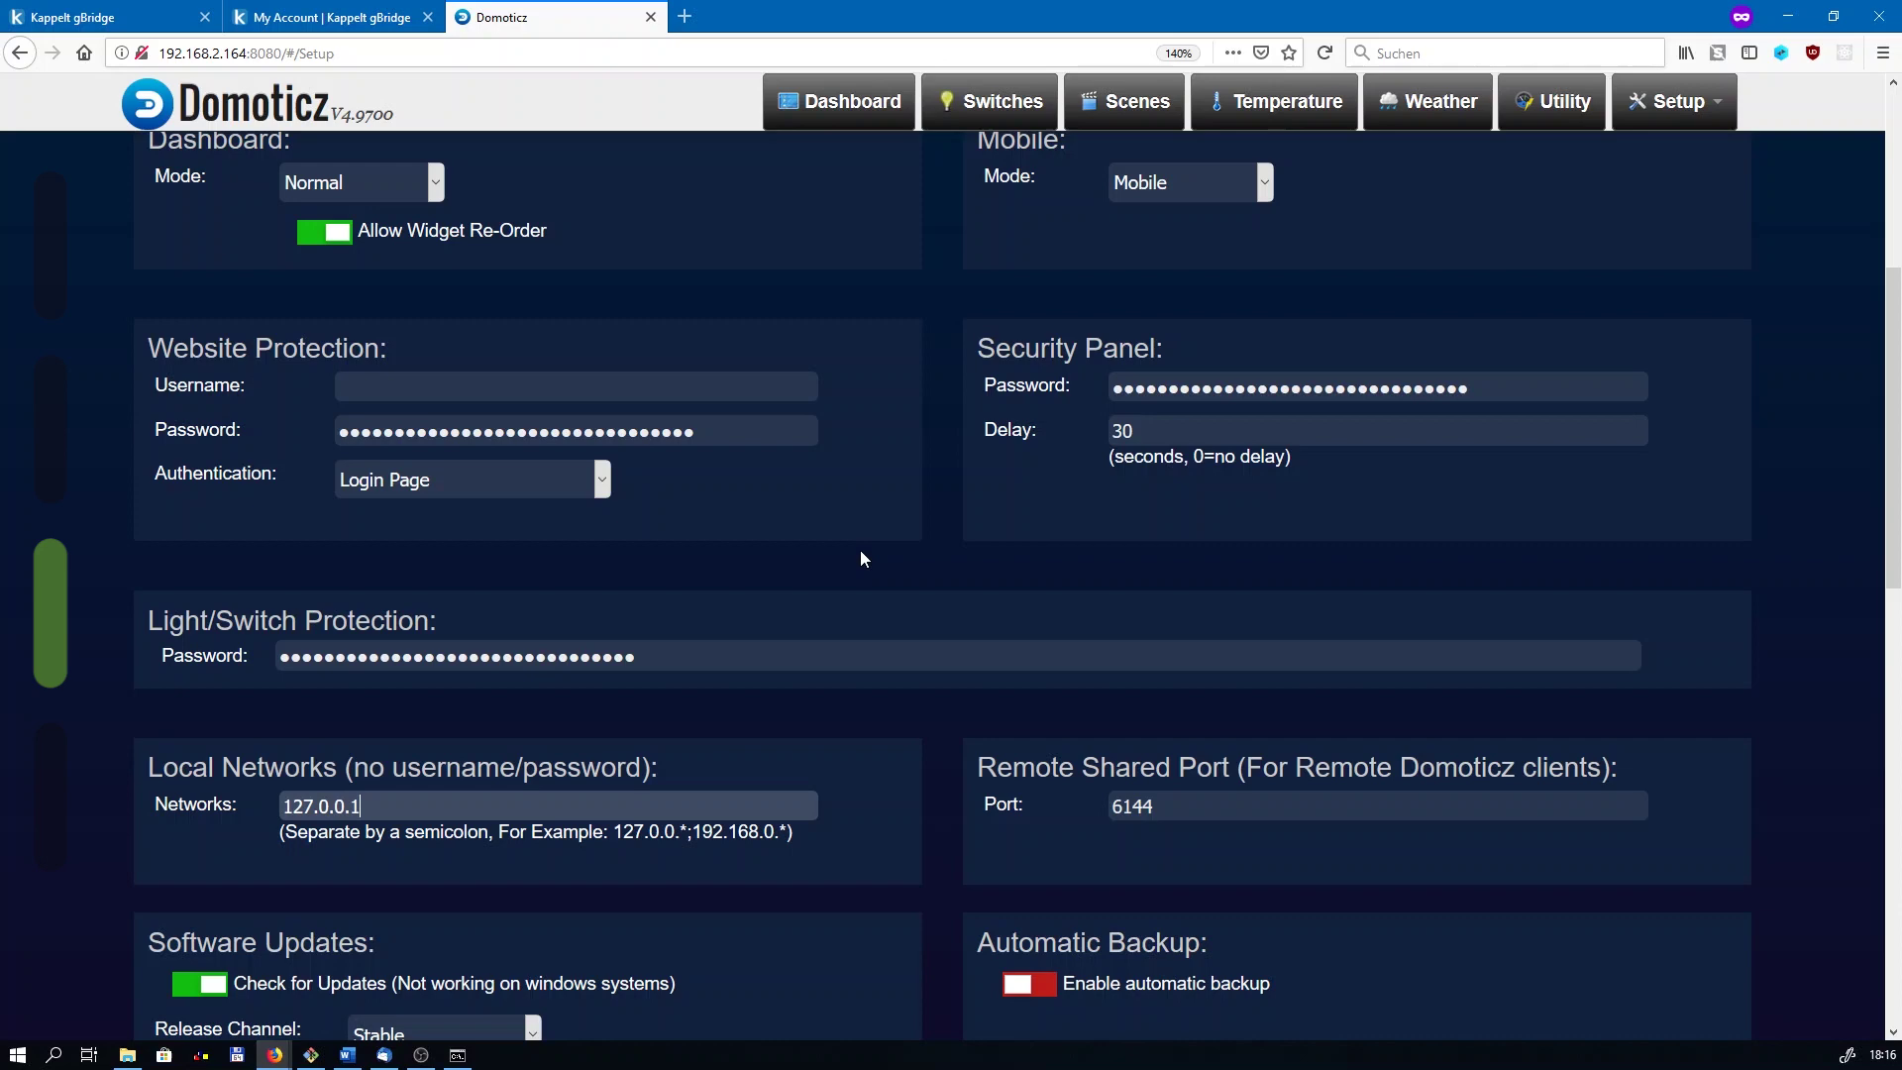
scroll(861, 552, "up", 5)
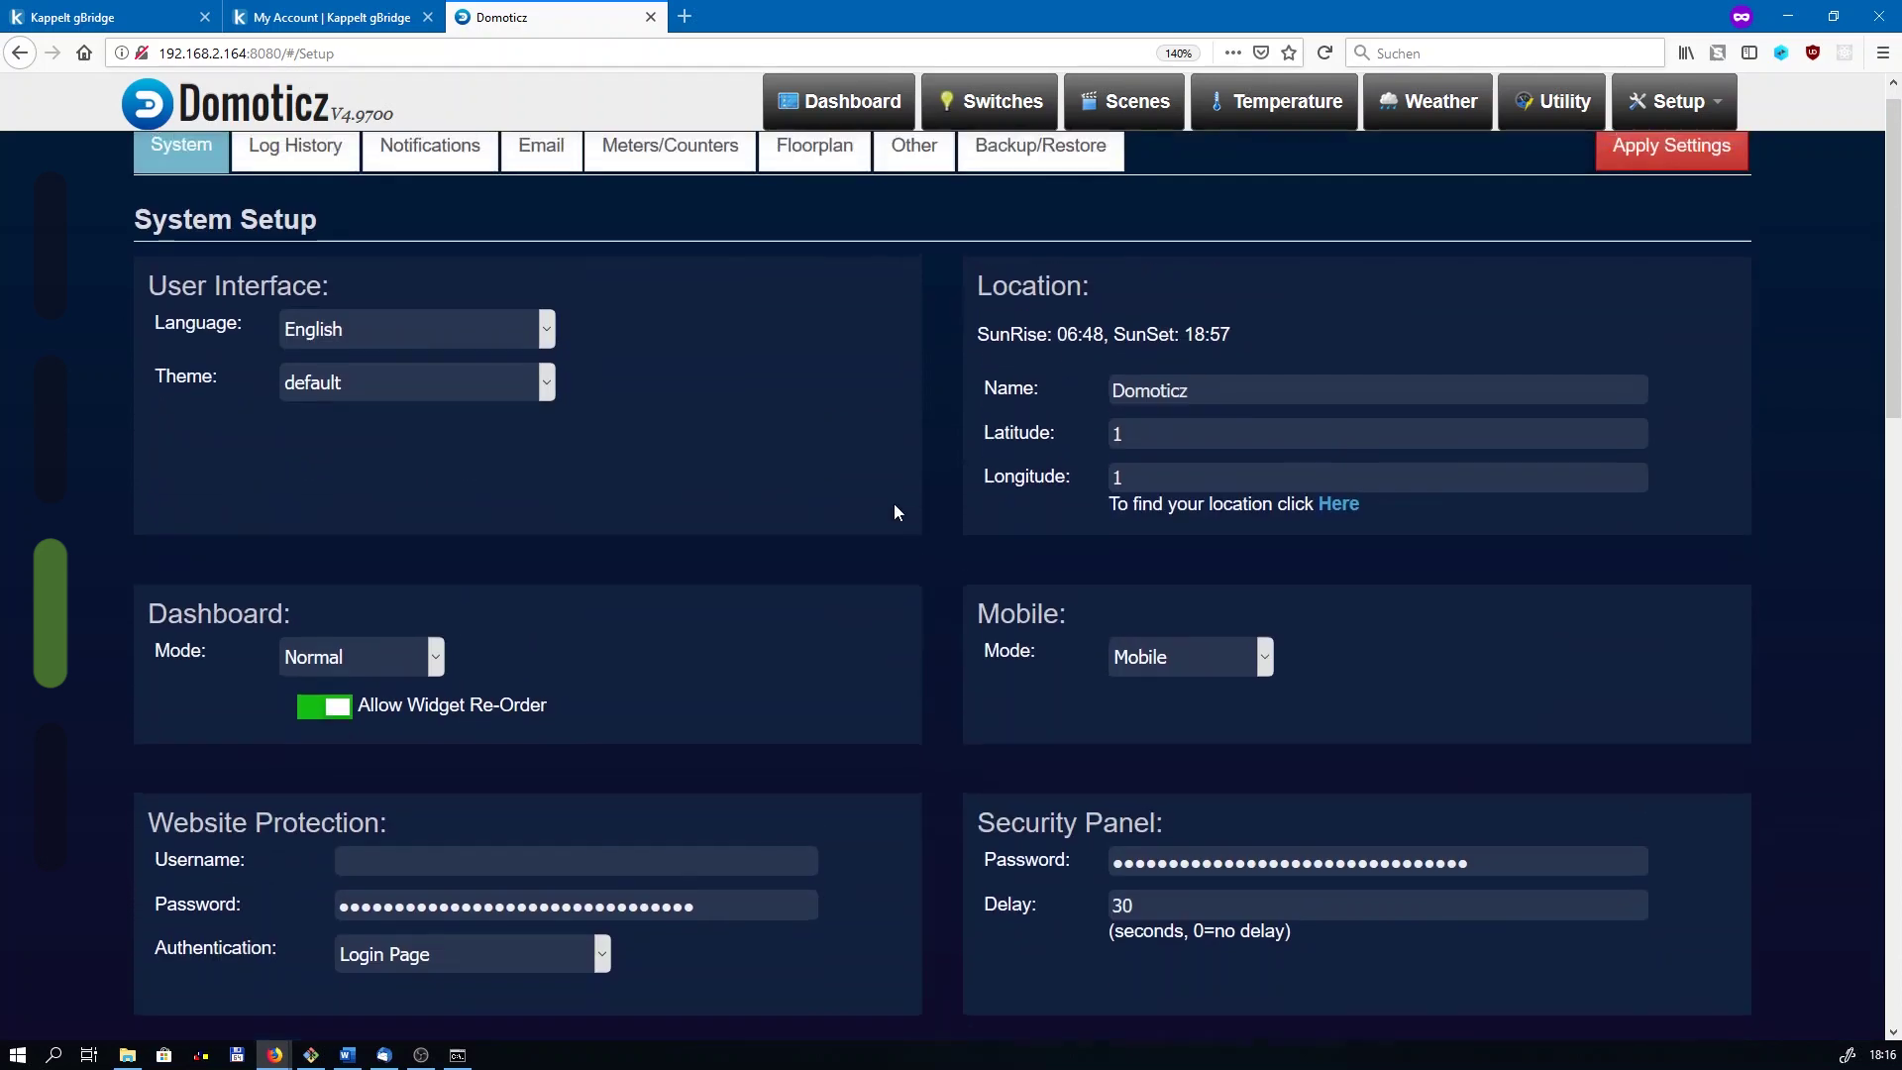
left_click(1718, 172)
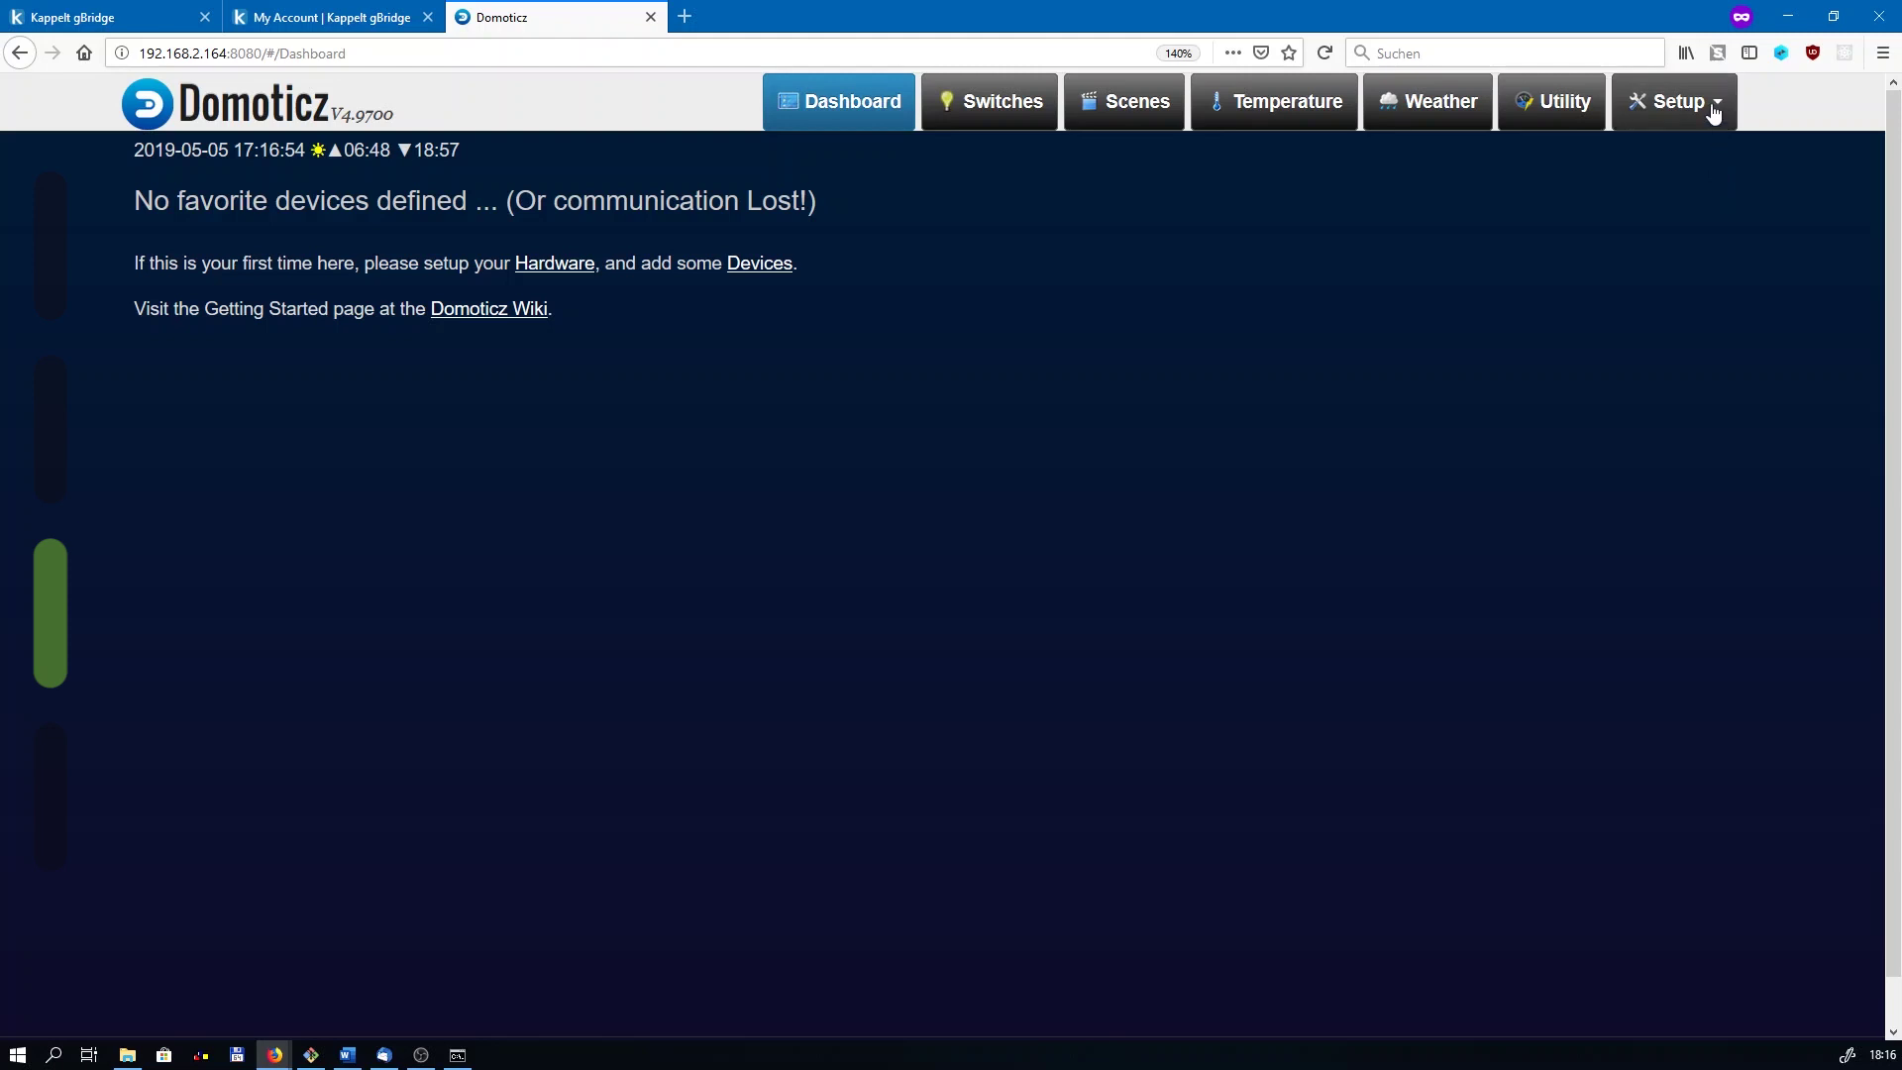
Step: Create a hardware entry named gbridge-linking of type gBridge and bring up its MQTT fields
left_click(1714, 111)
left_click(1675, 170)
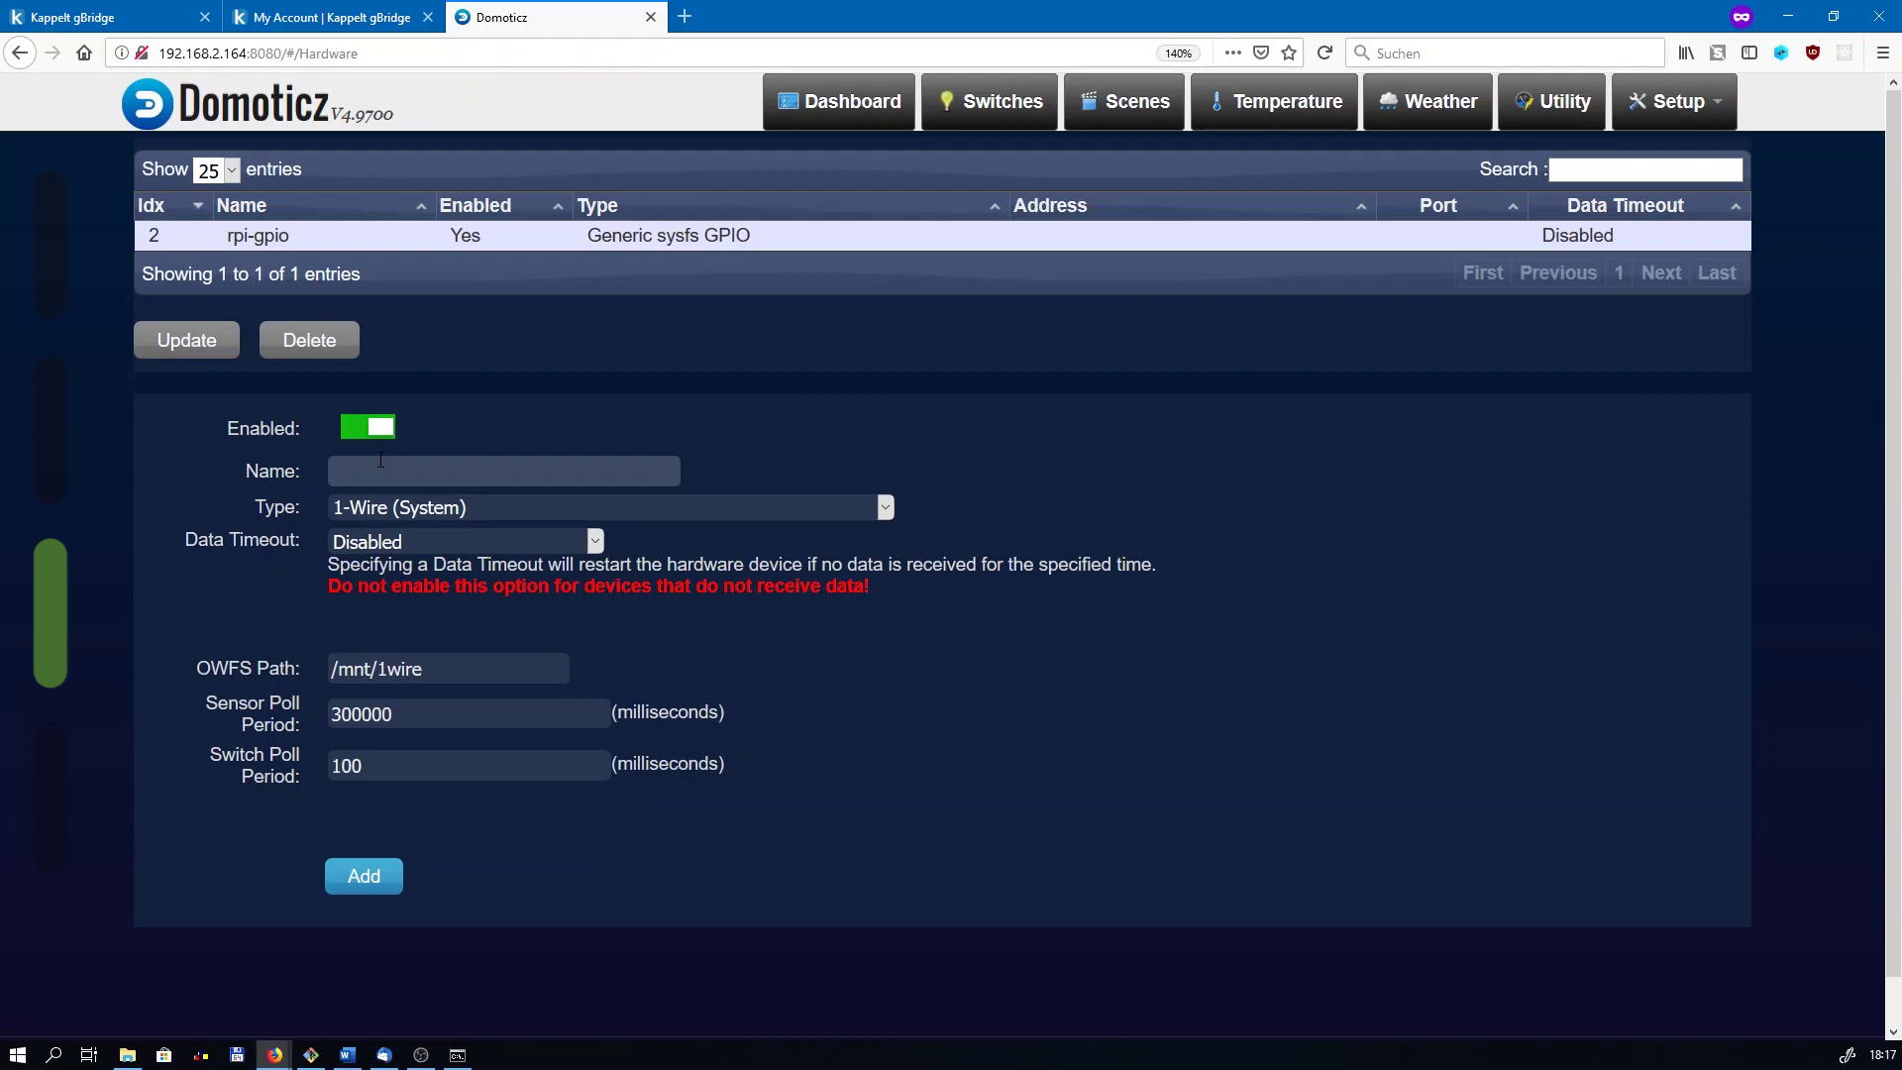
type("gbridge-linking")
left_click(394, 508)
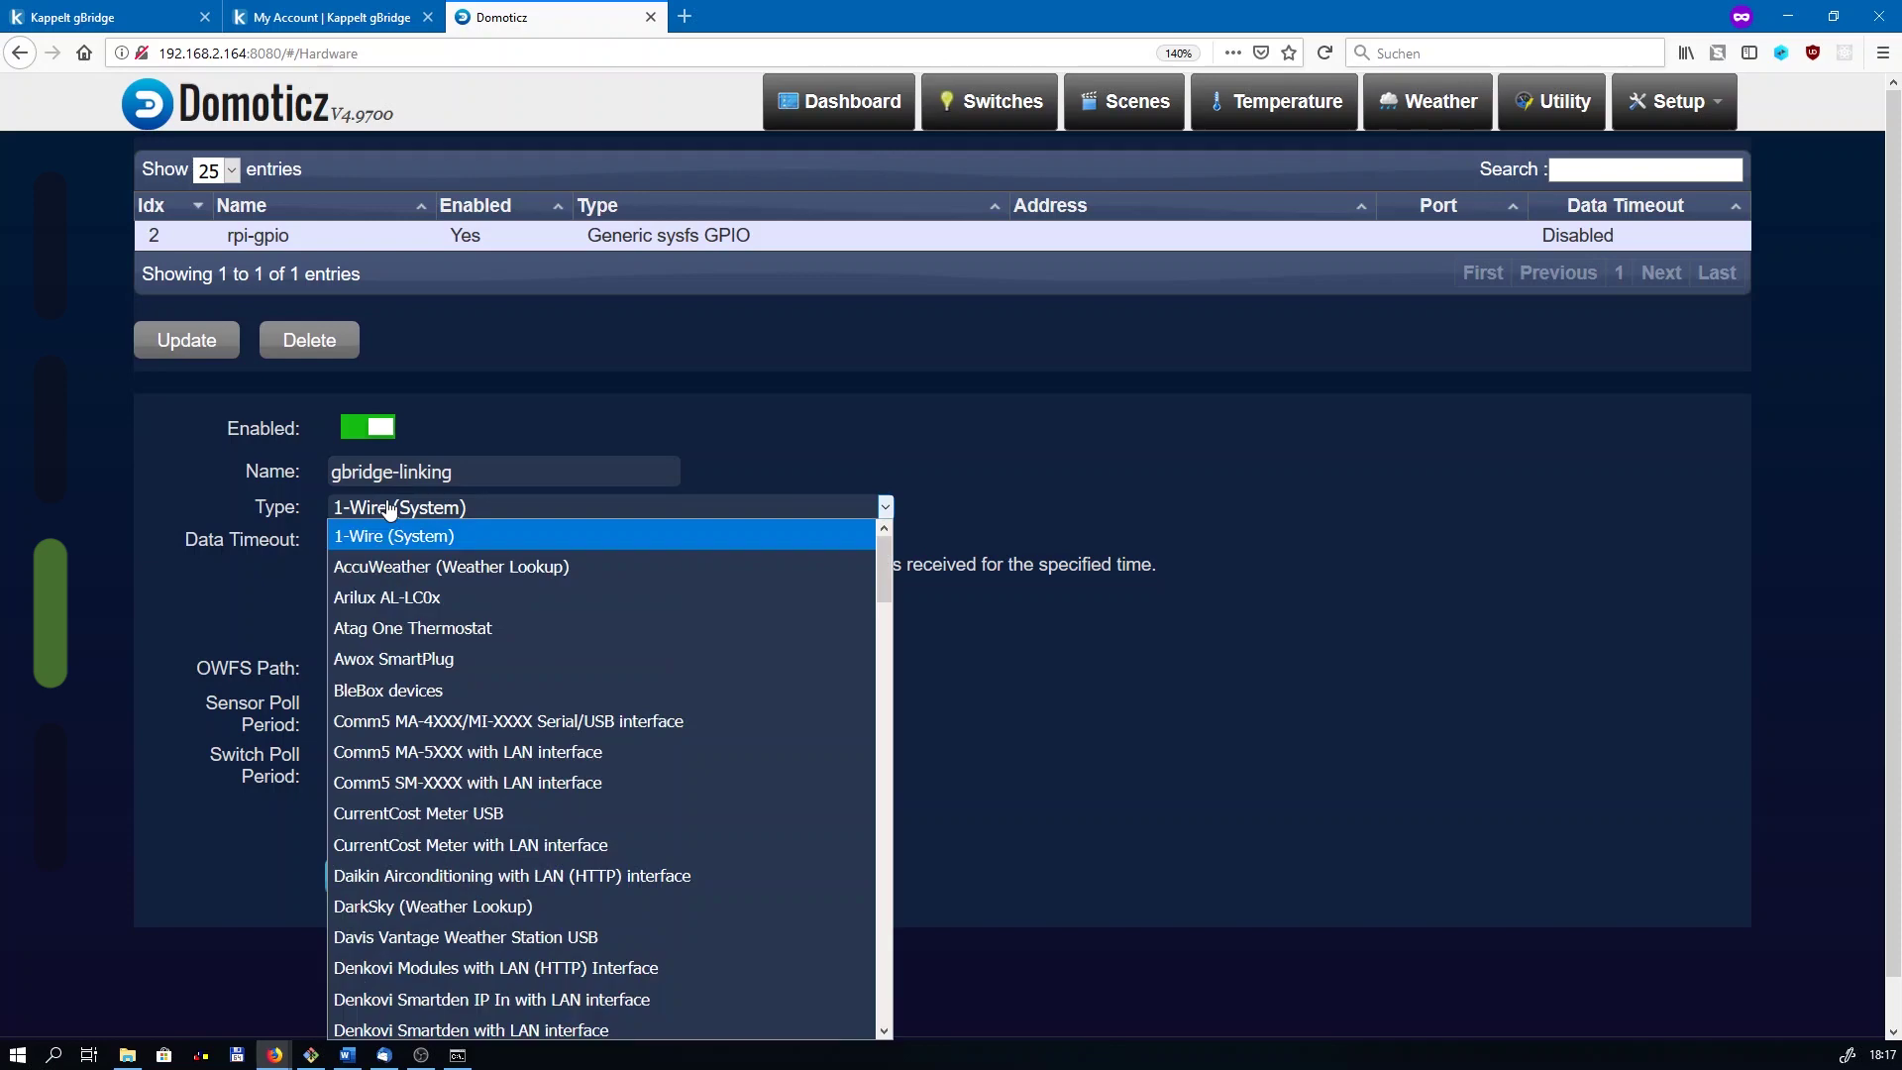
scroll(416, 763, "down", 2)
key("g")
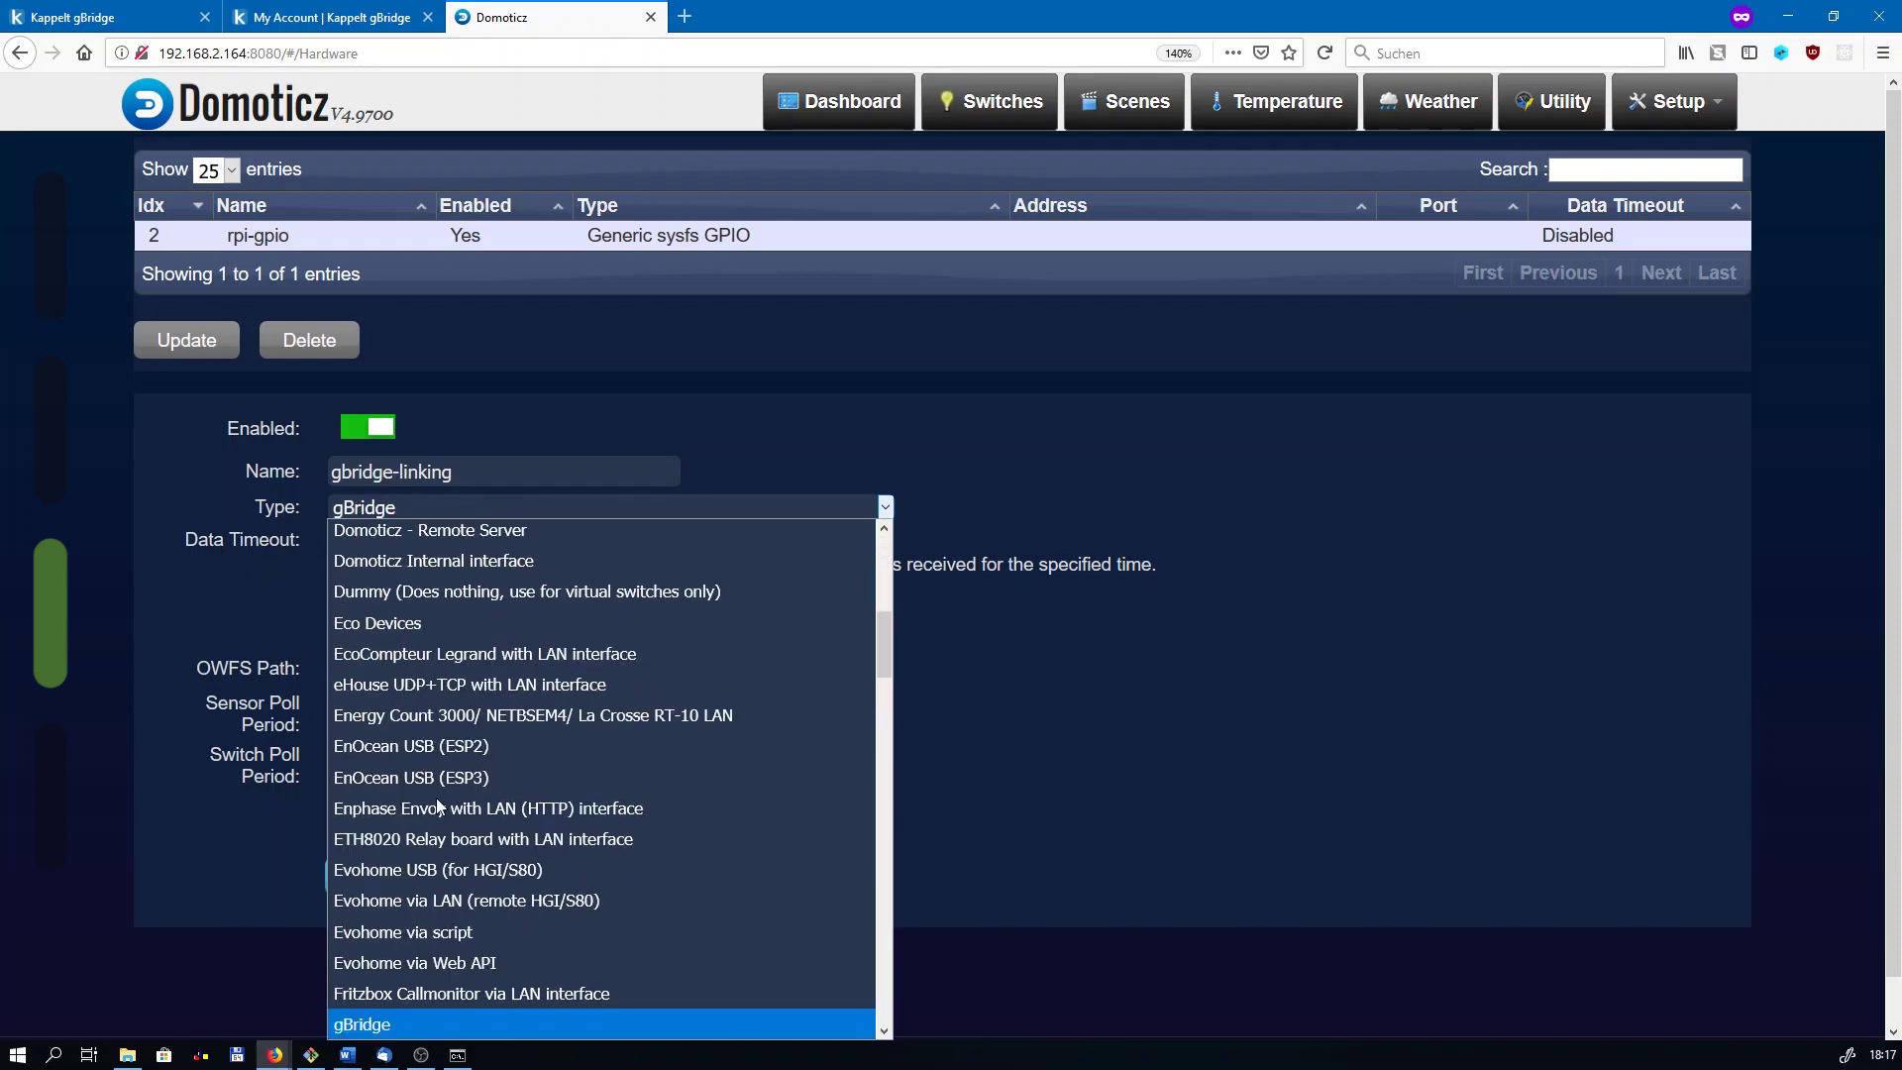
left_click(407, 1024)
scroll(369, 483, "down", 3)
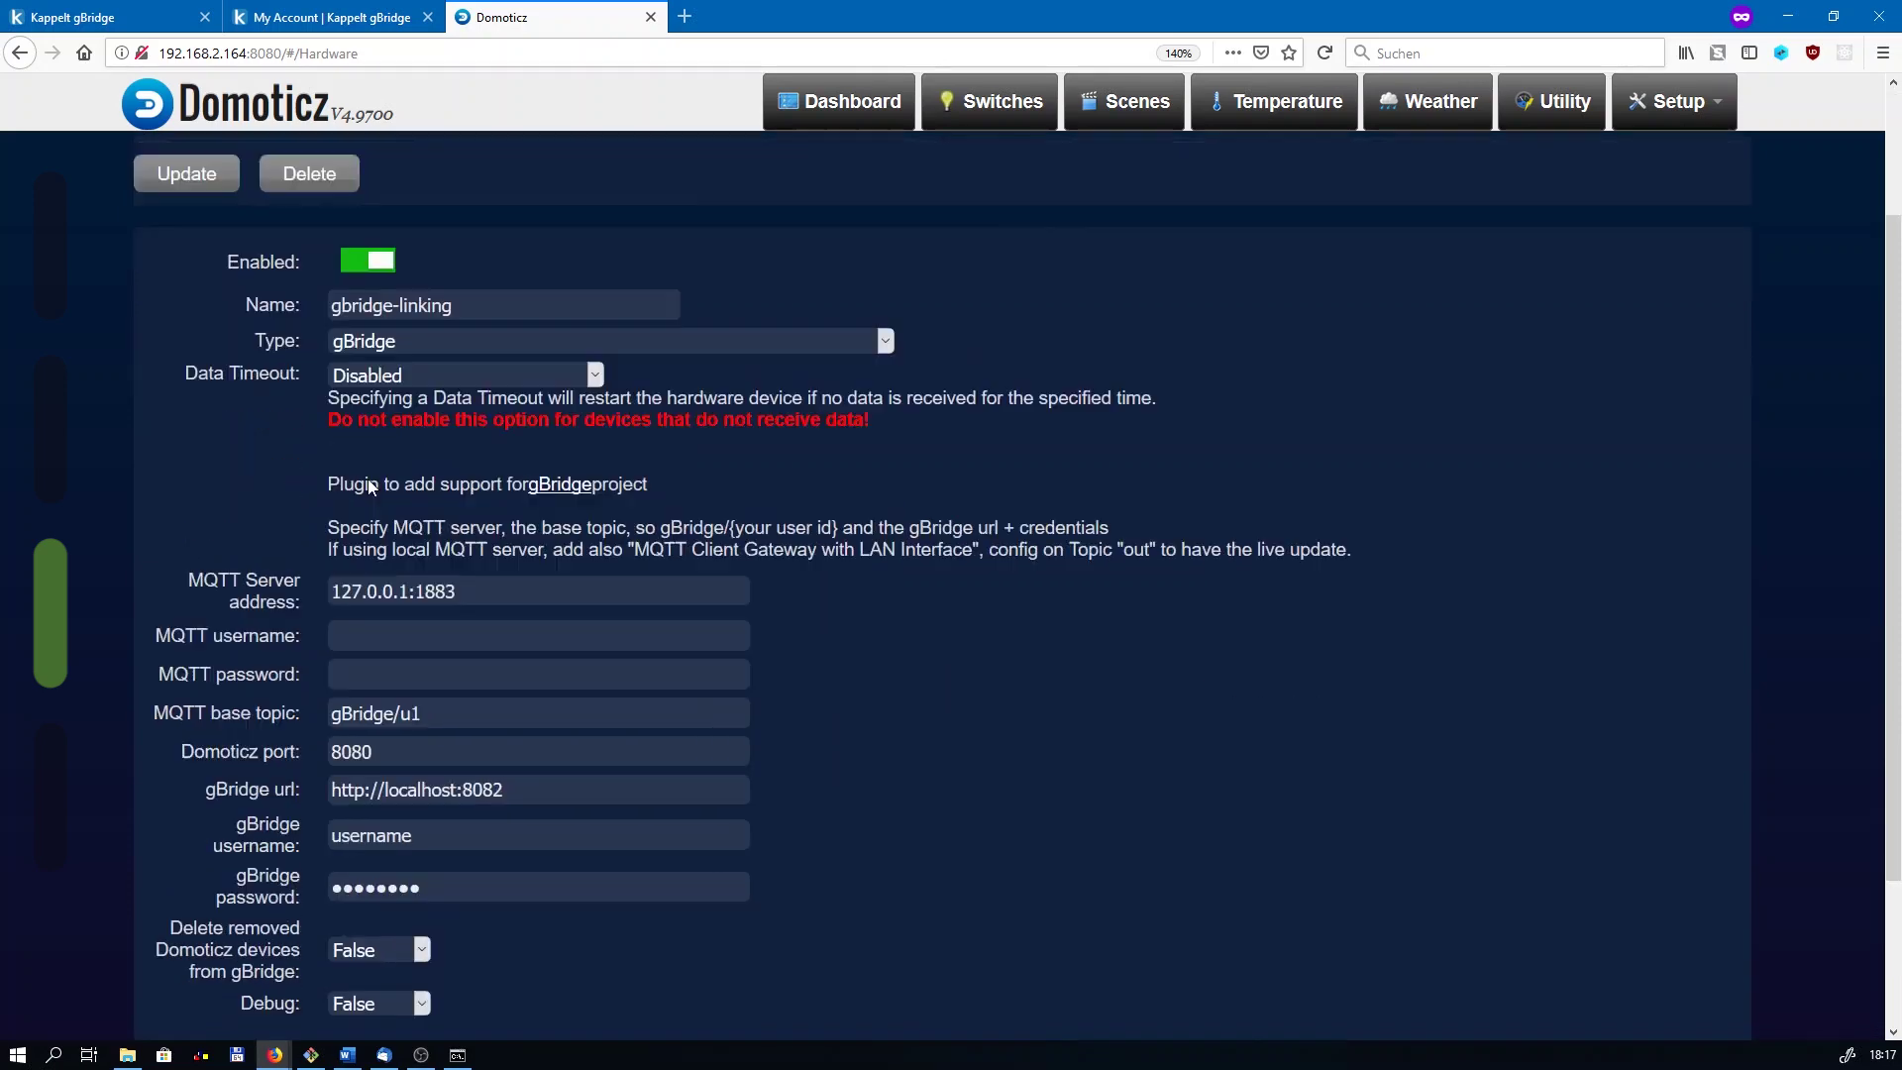
scroll(369, 483, "down", 1)
left_click(369, 465)
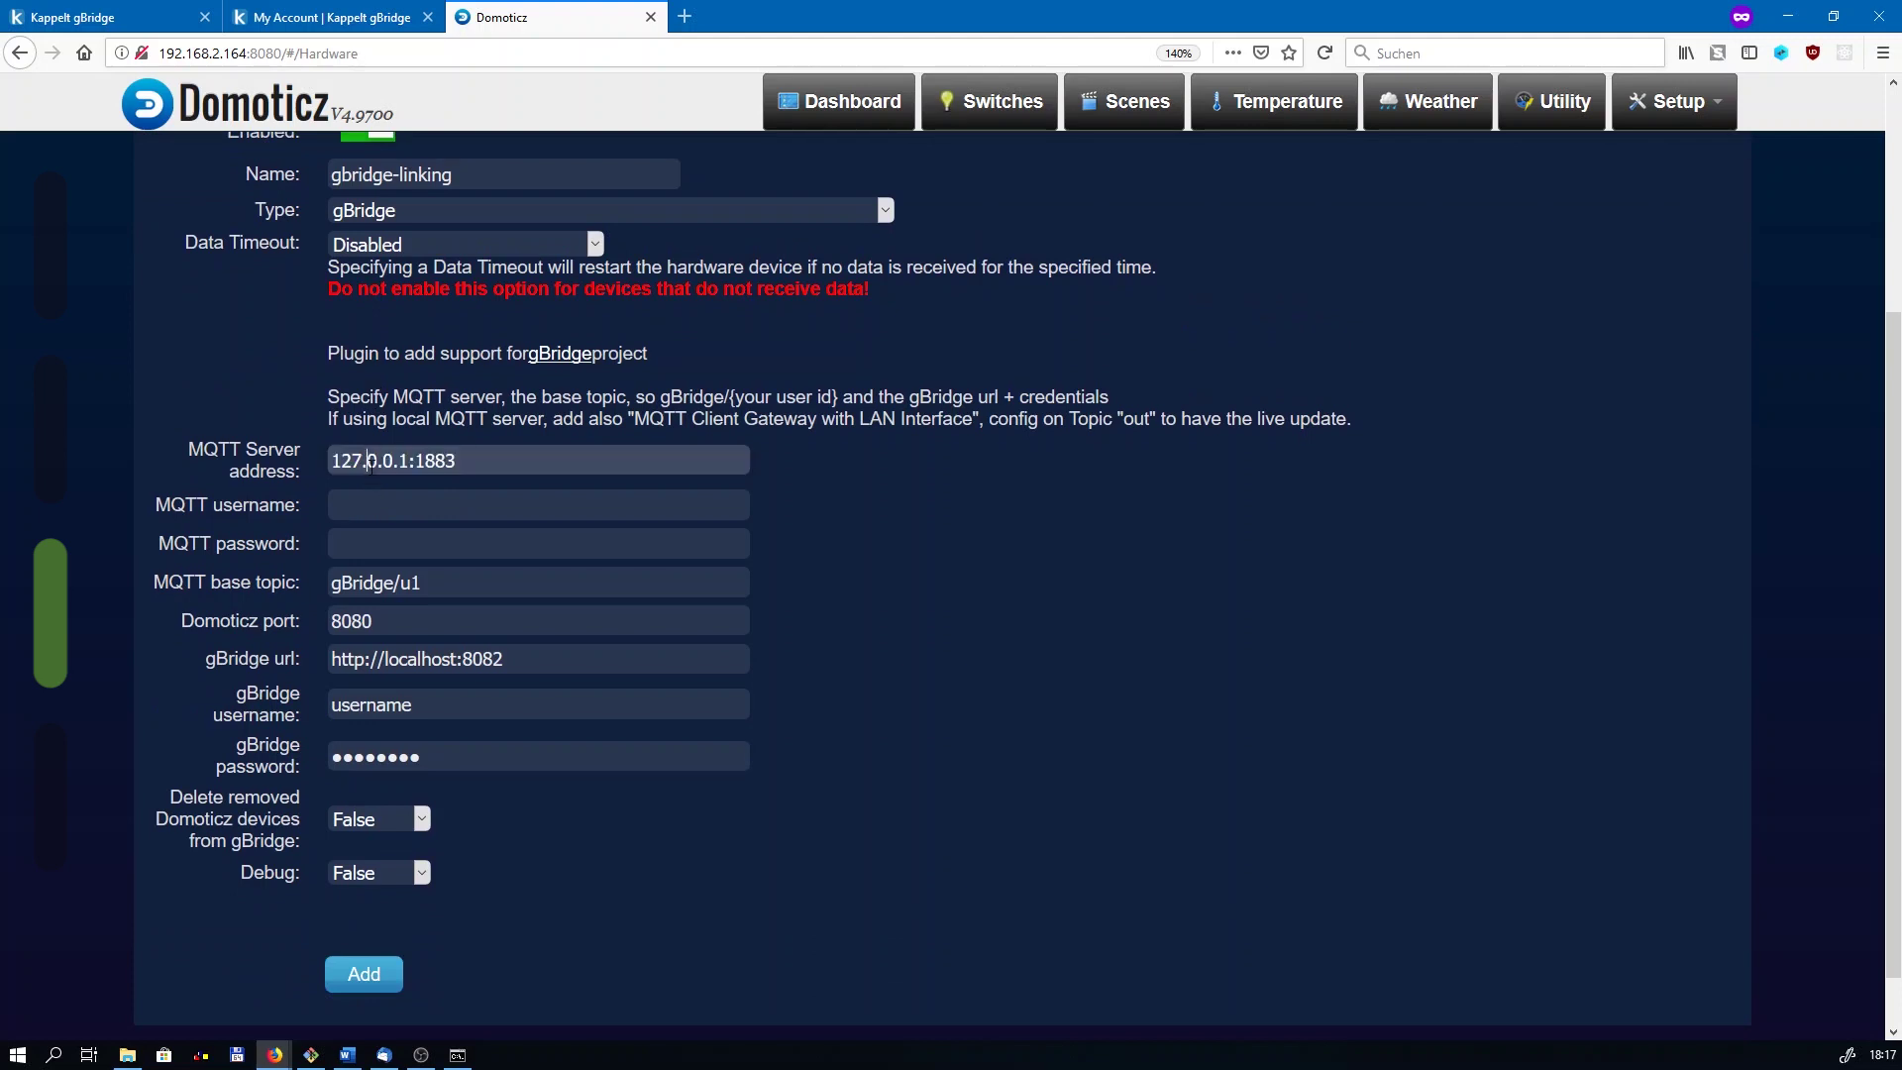
Step: Set MQTT server mqtt.gbridge.io:8883, the account's MQTT username, password and base topic; keep port 8080
triple_click(449, 463)
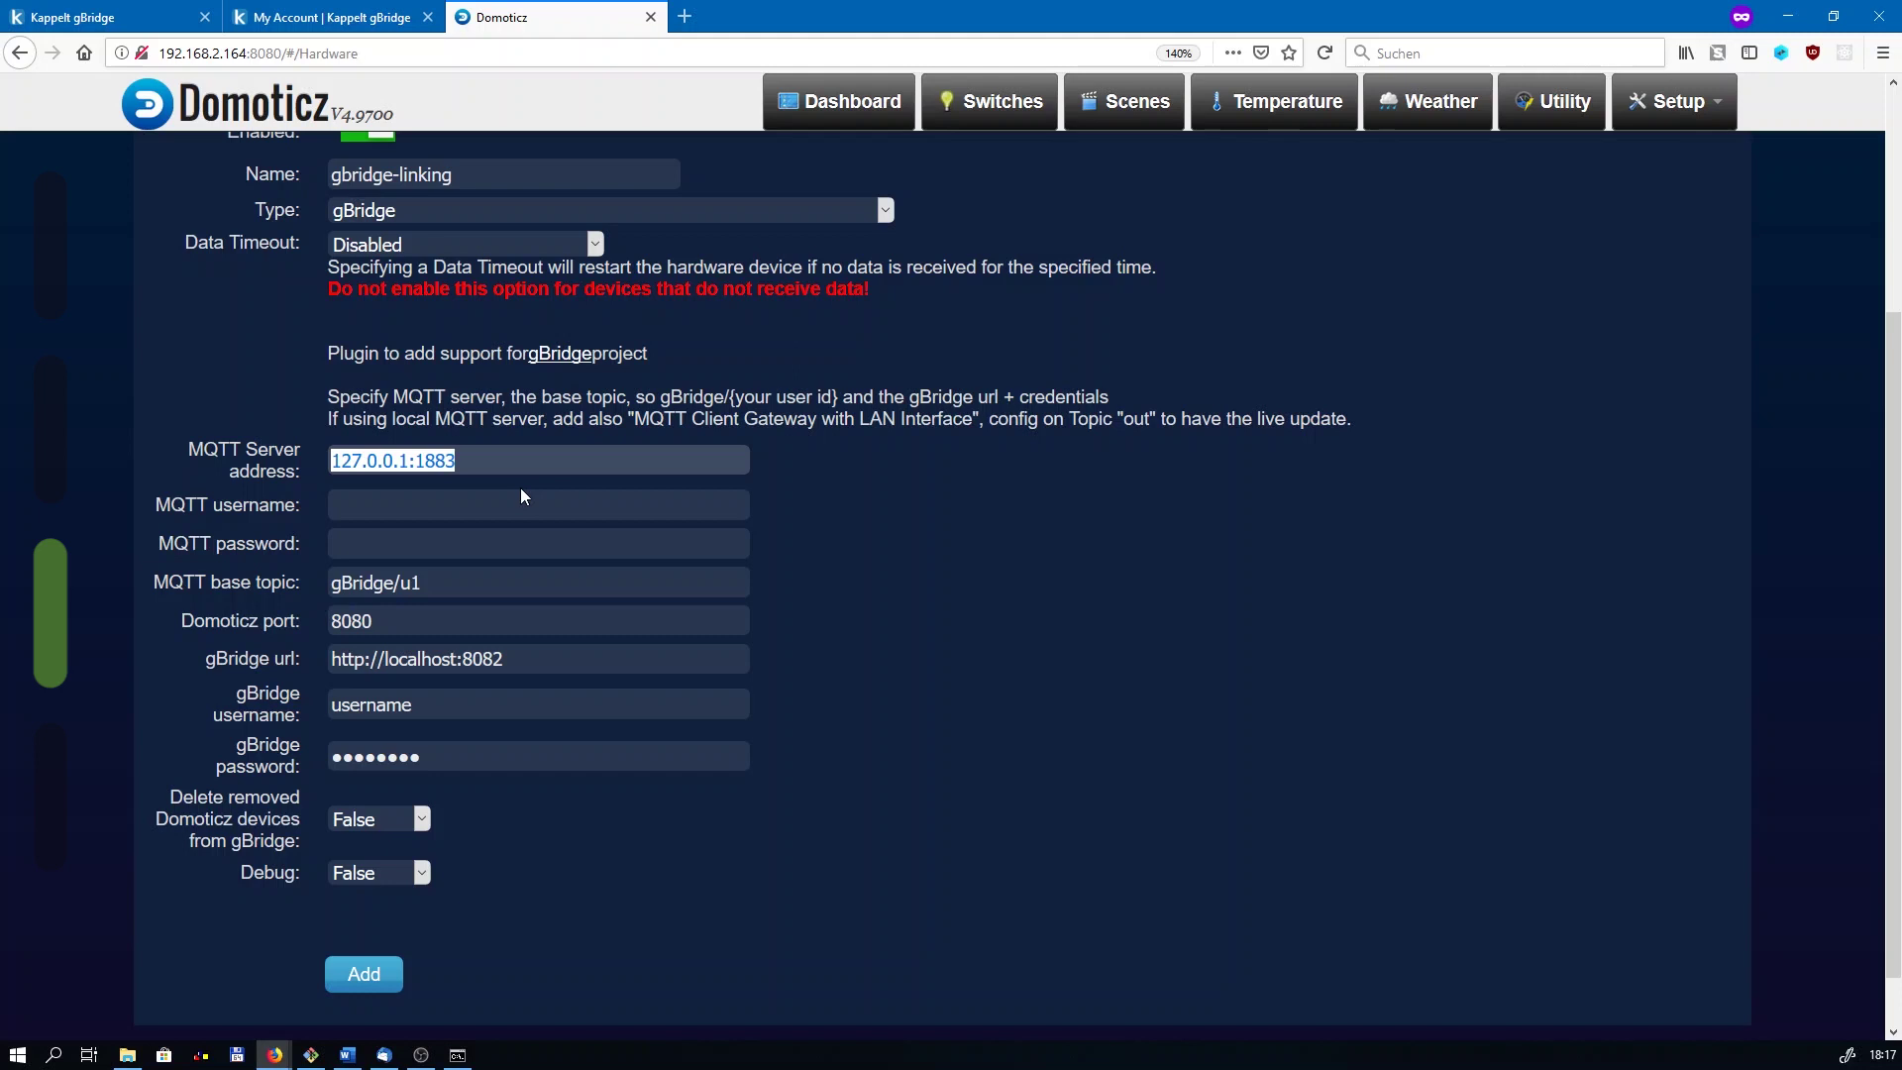
type("mqtt.")
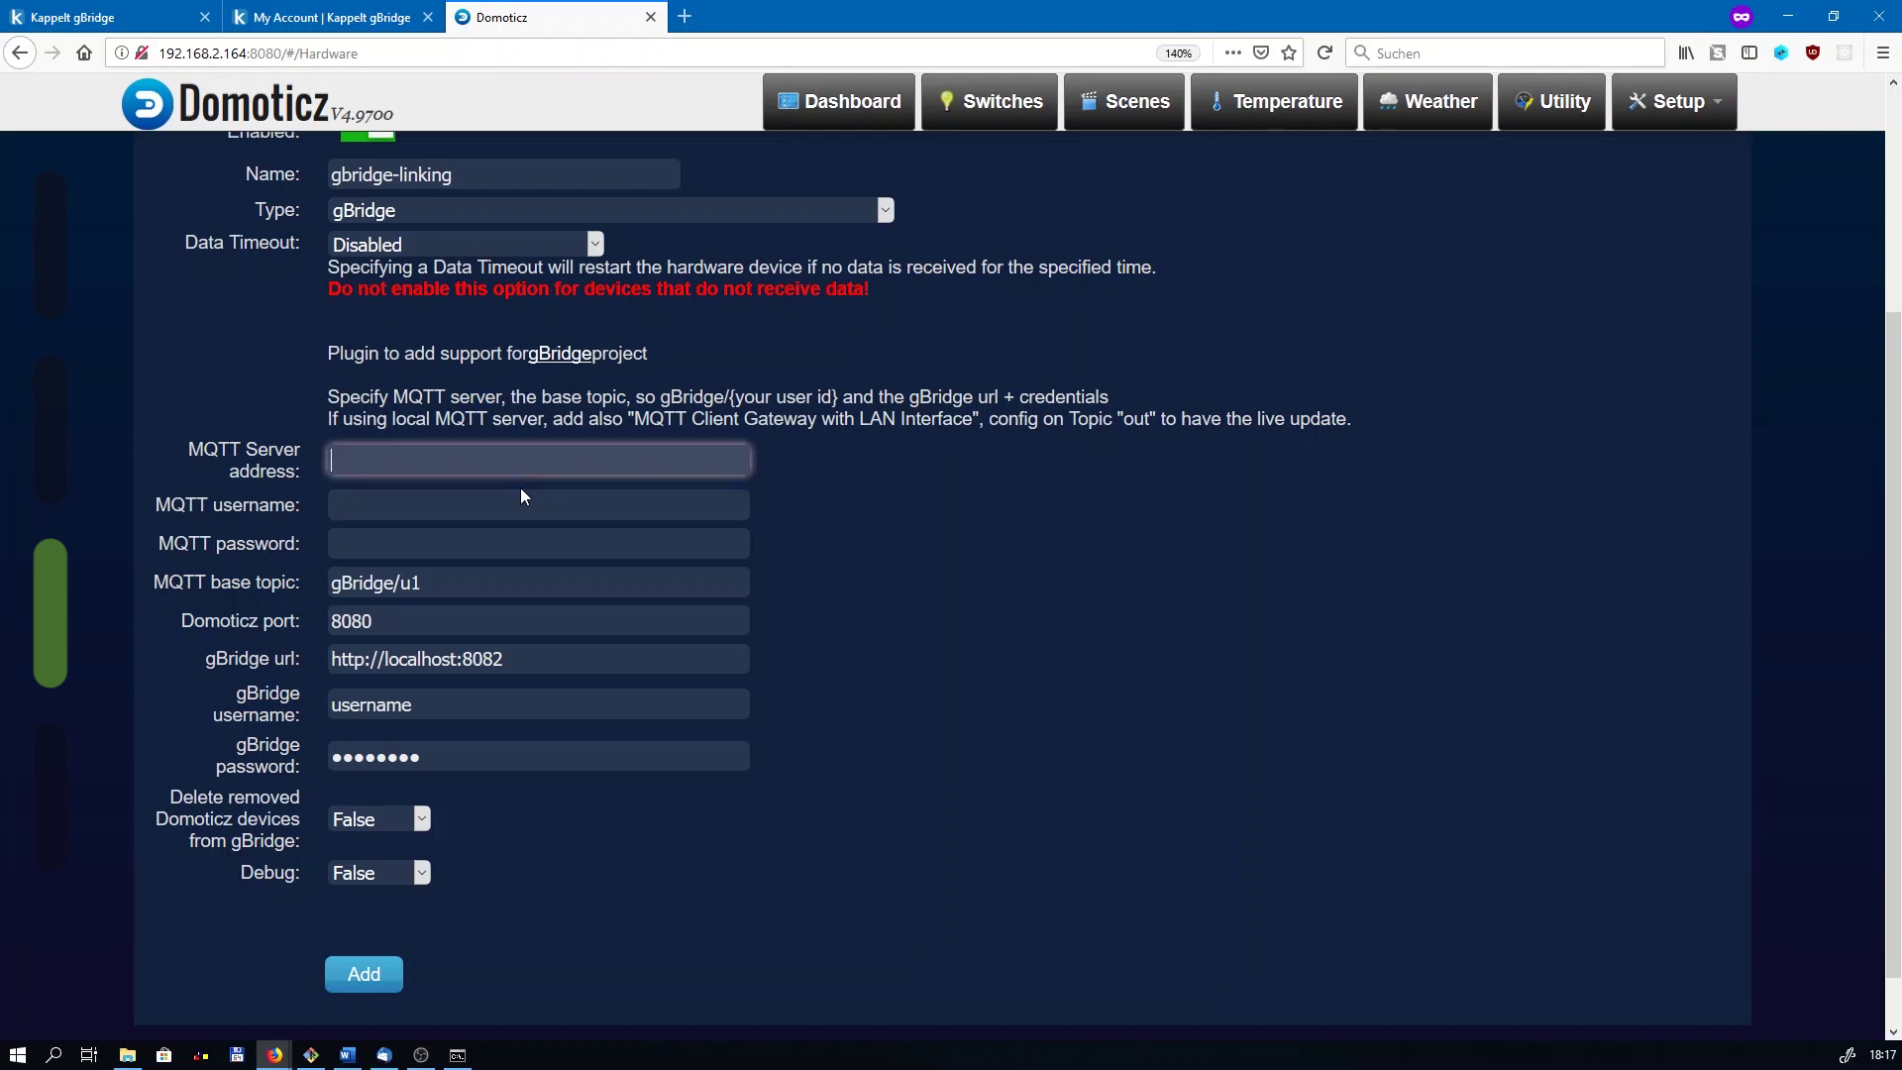
type("gb")
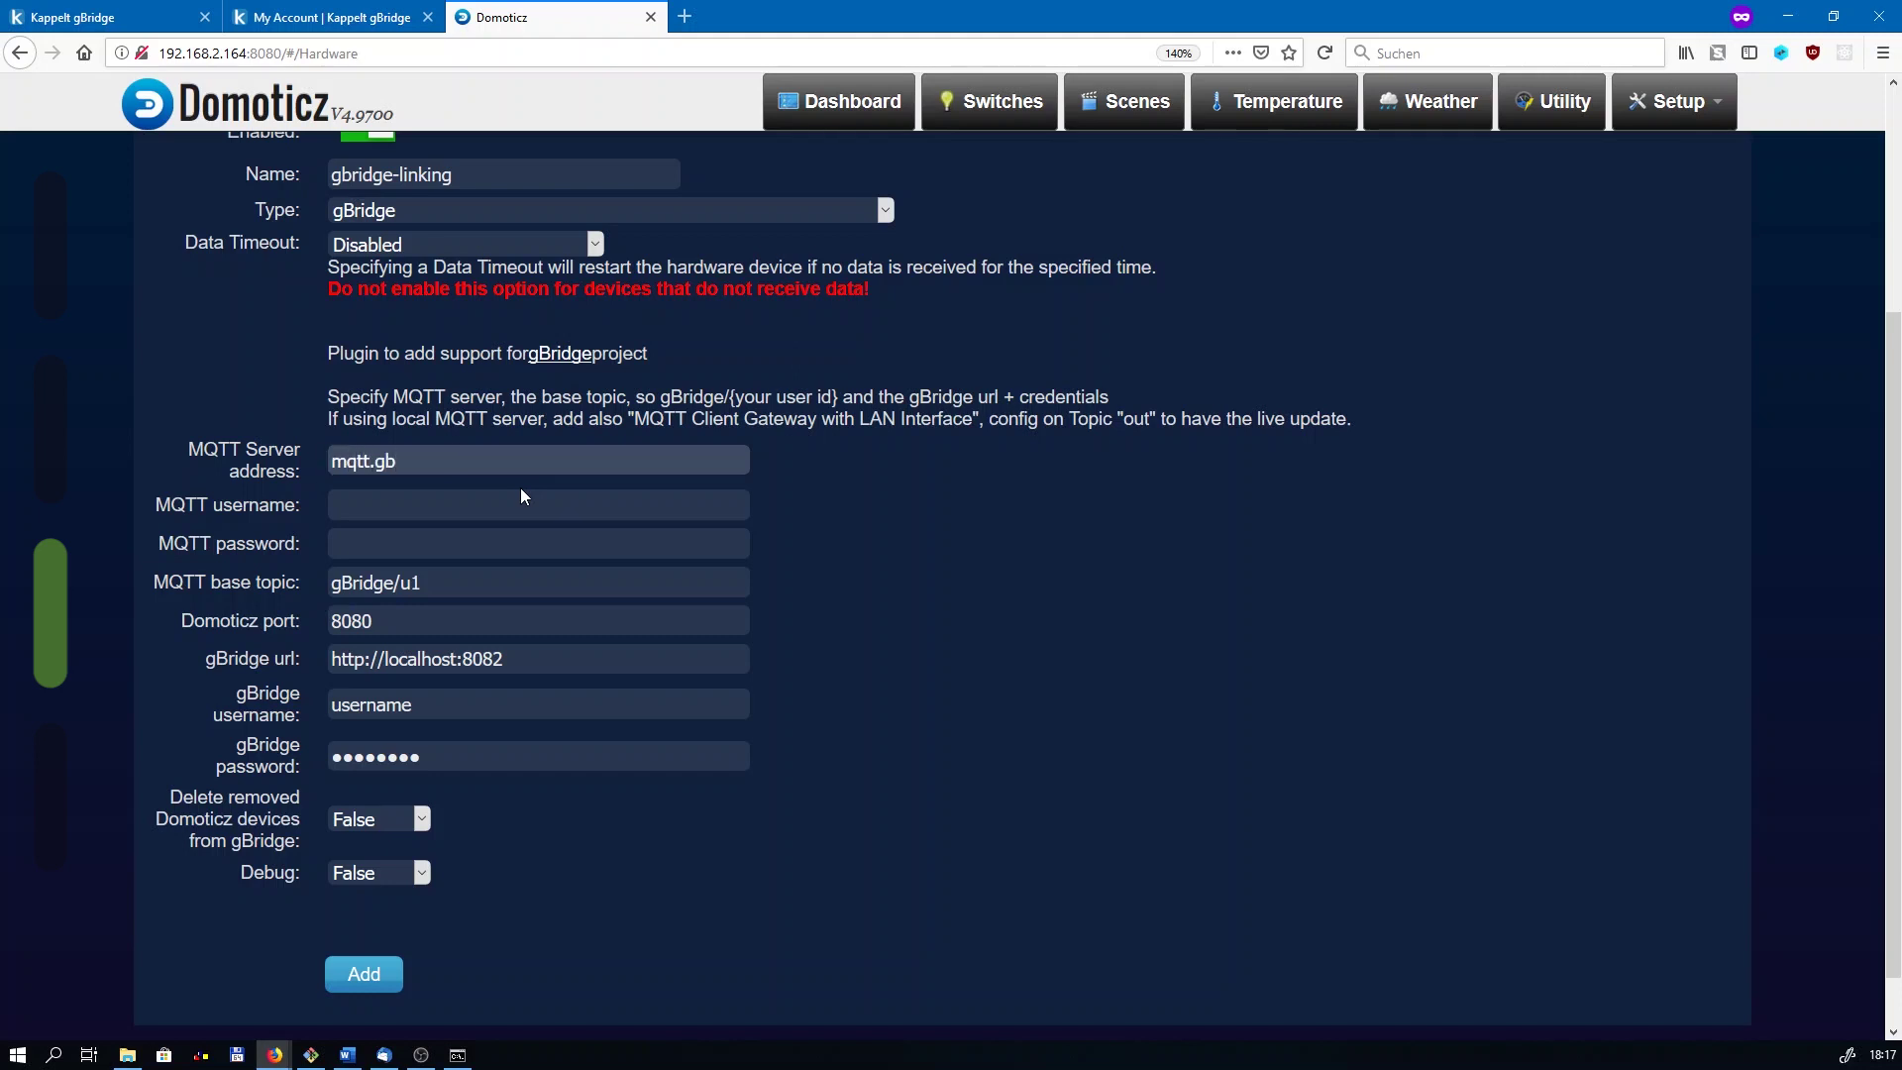
type("ridge.io:8883")
left_click(524, 497)
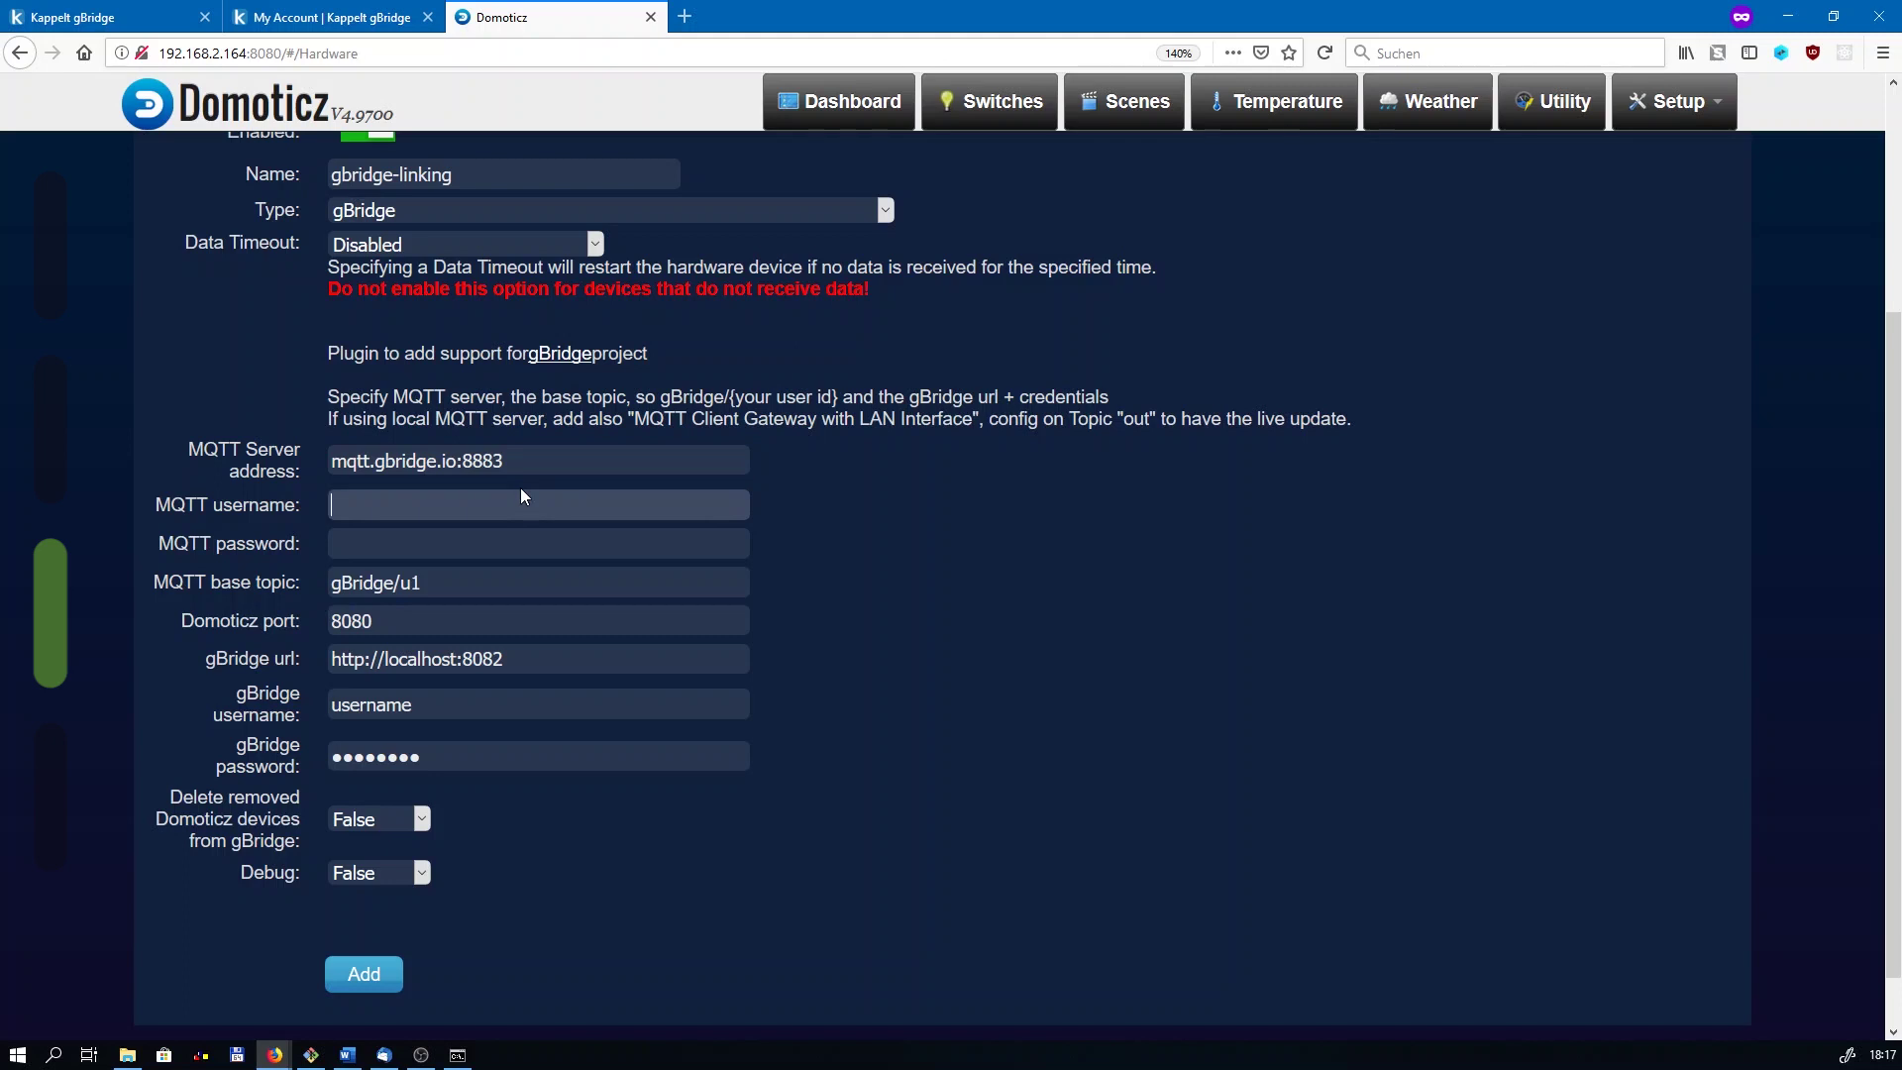
type("gbridge-u1378")
key("Tab")
type("*****")
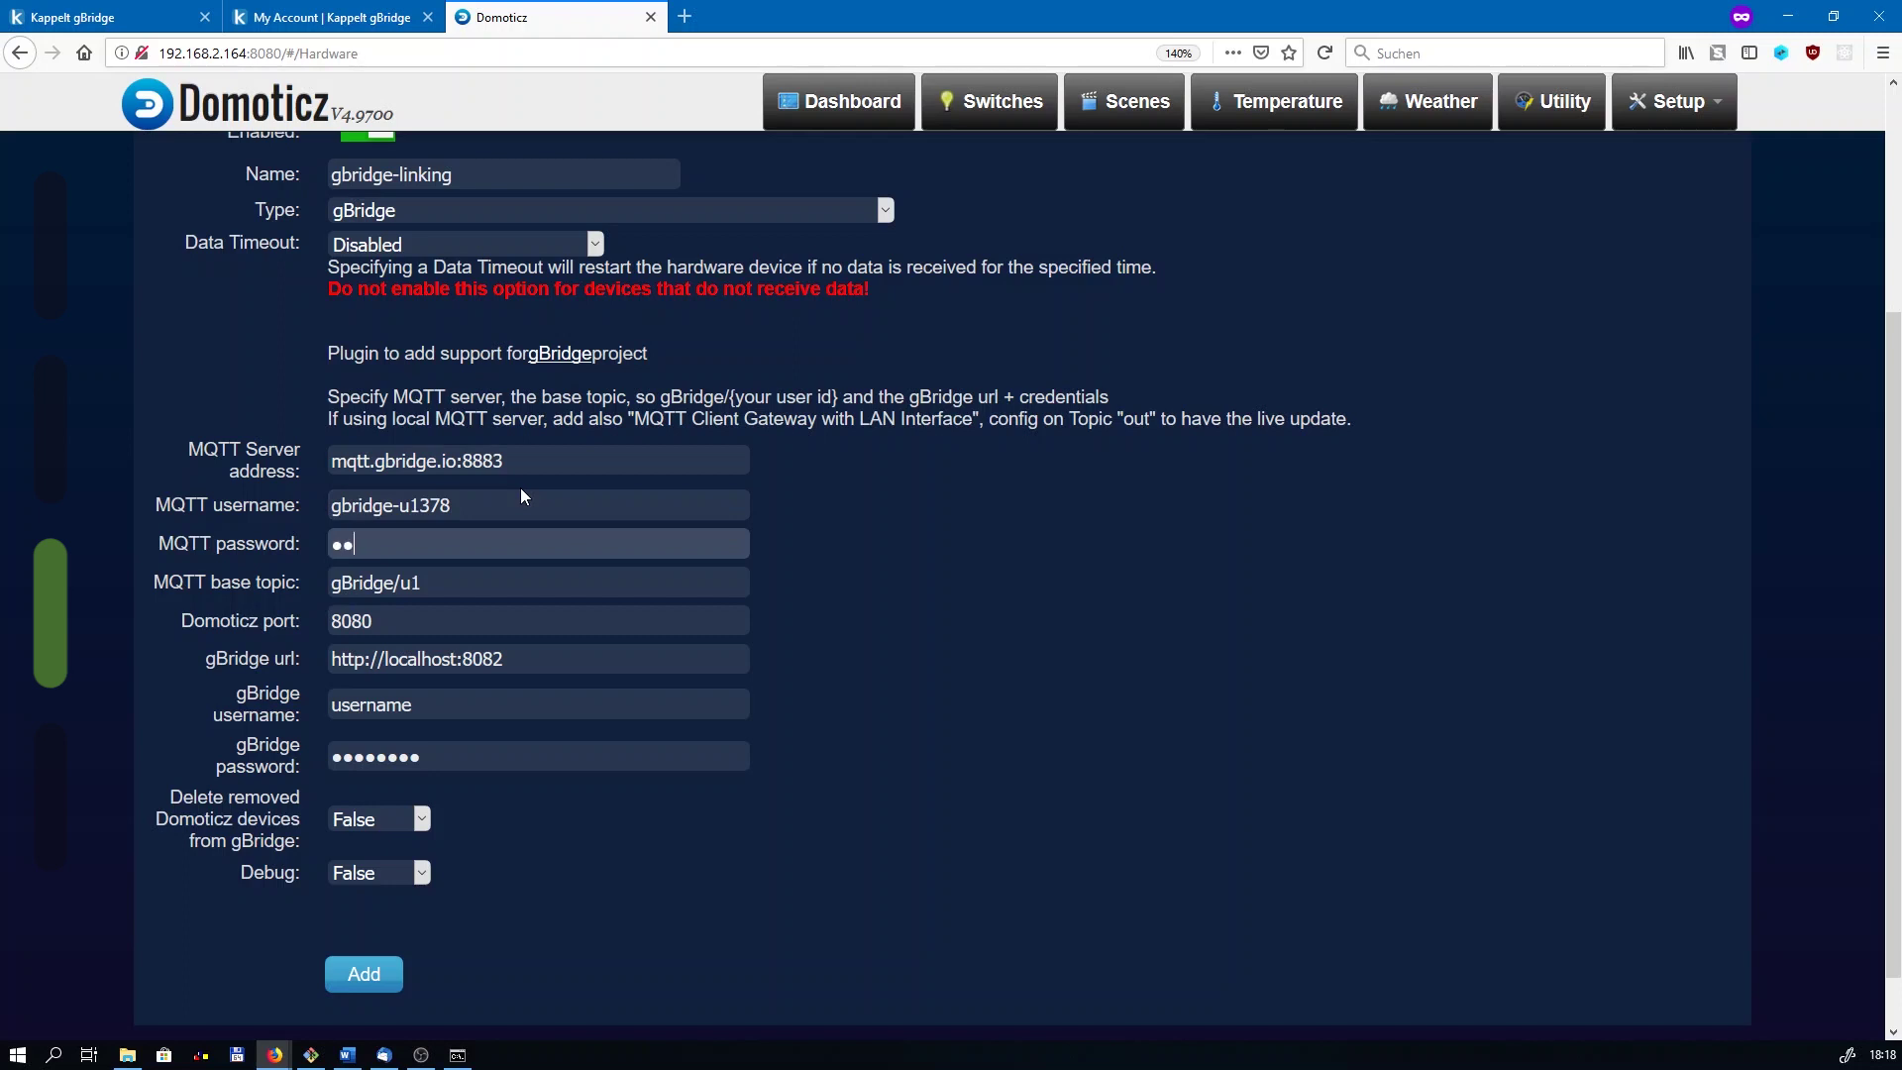
type("***")
key("Tab")
key("End")
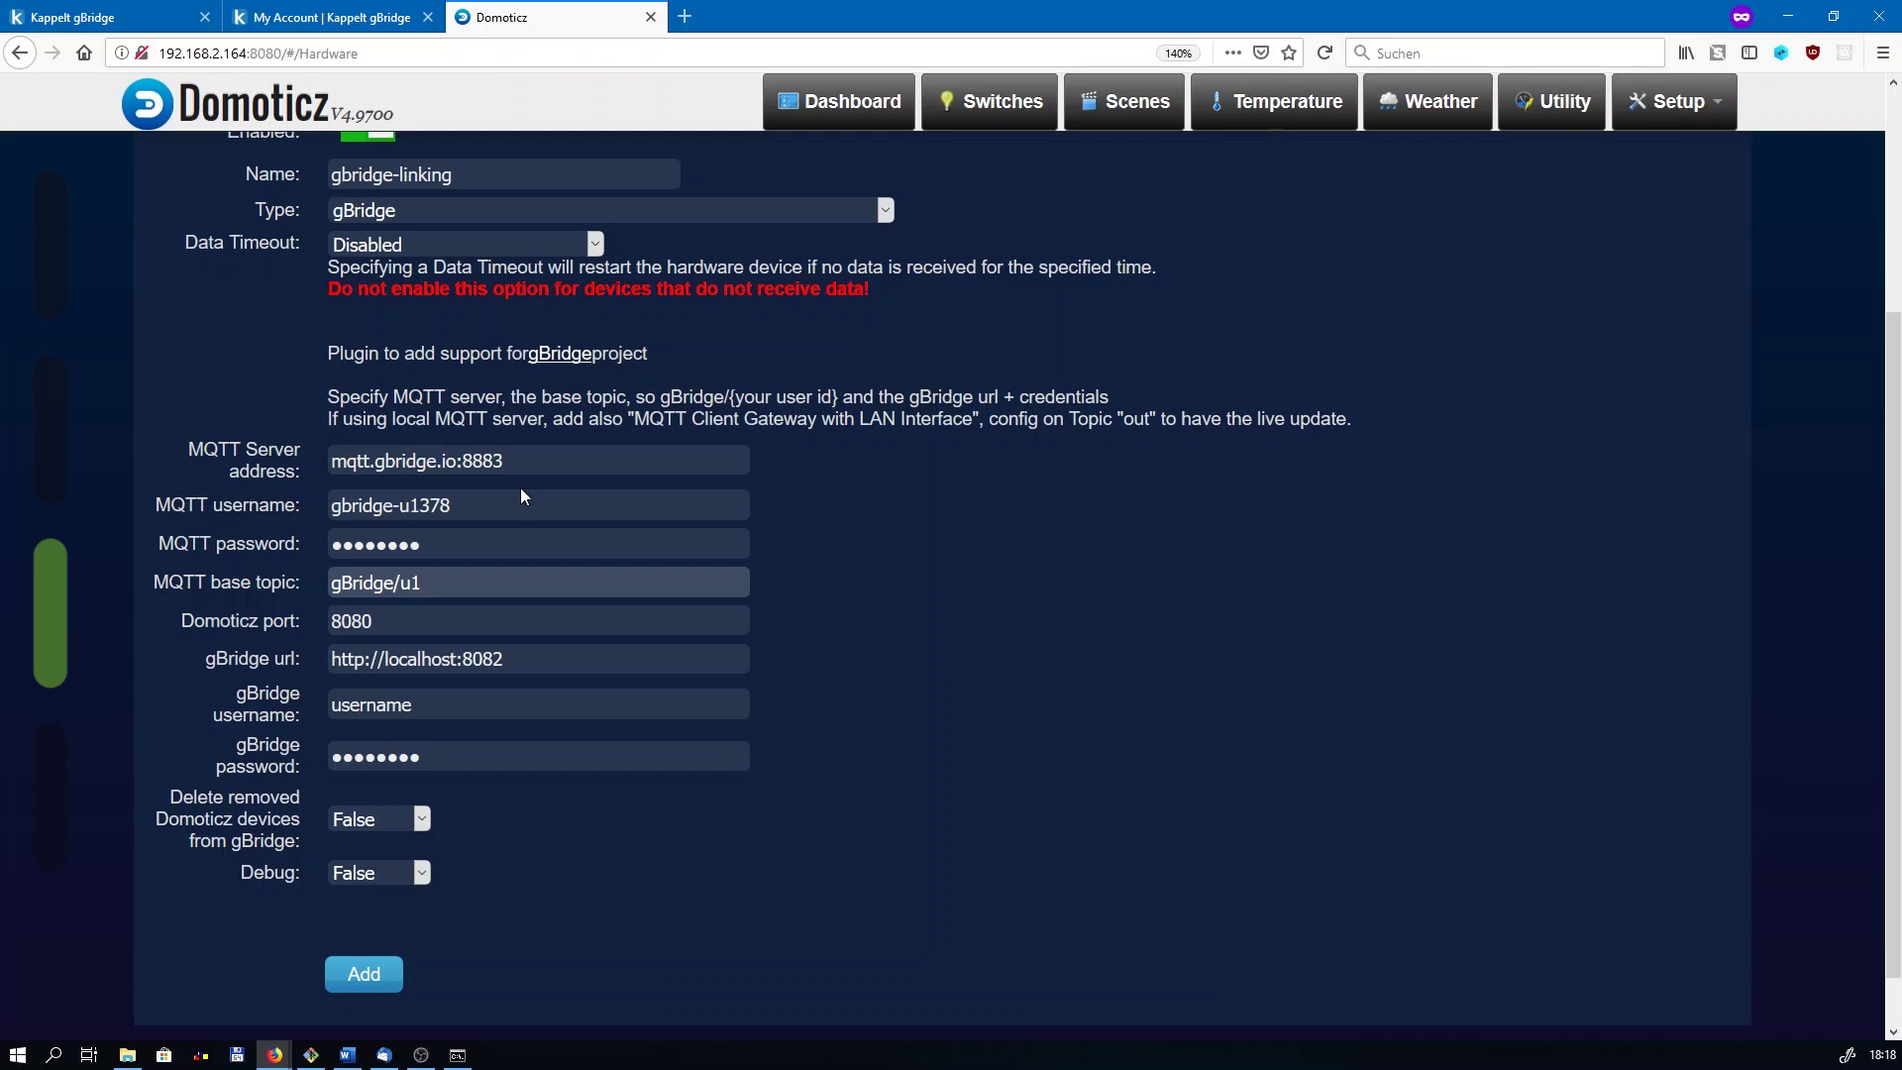
key("BackSpace")
type("1378")
key("Tab")
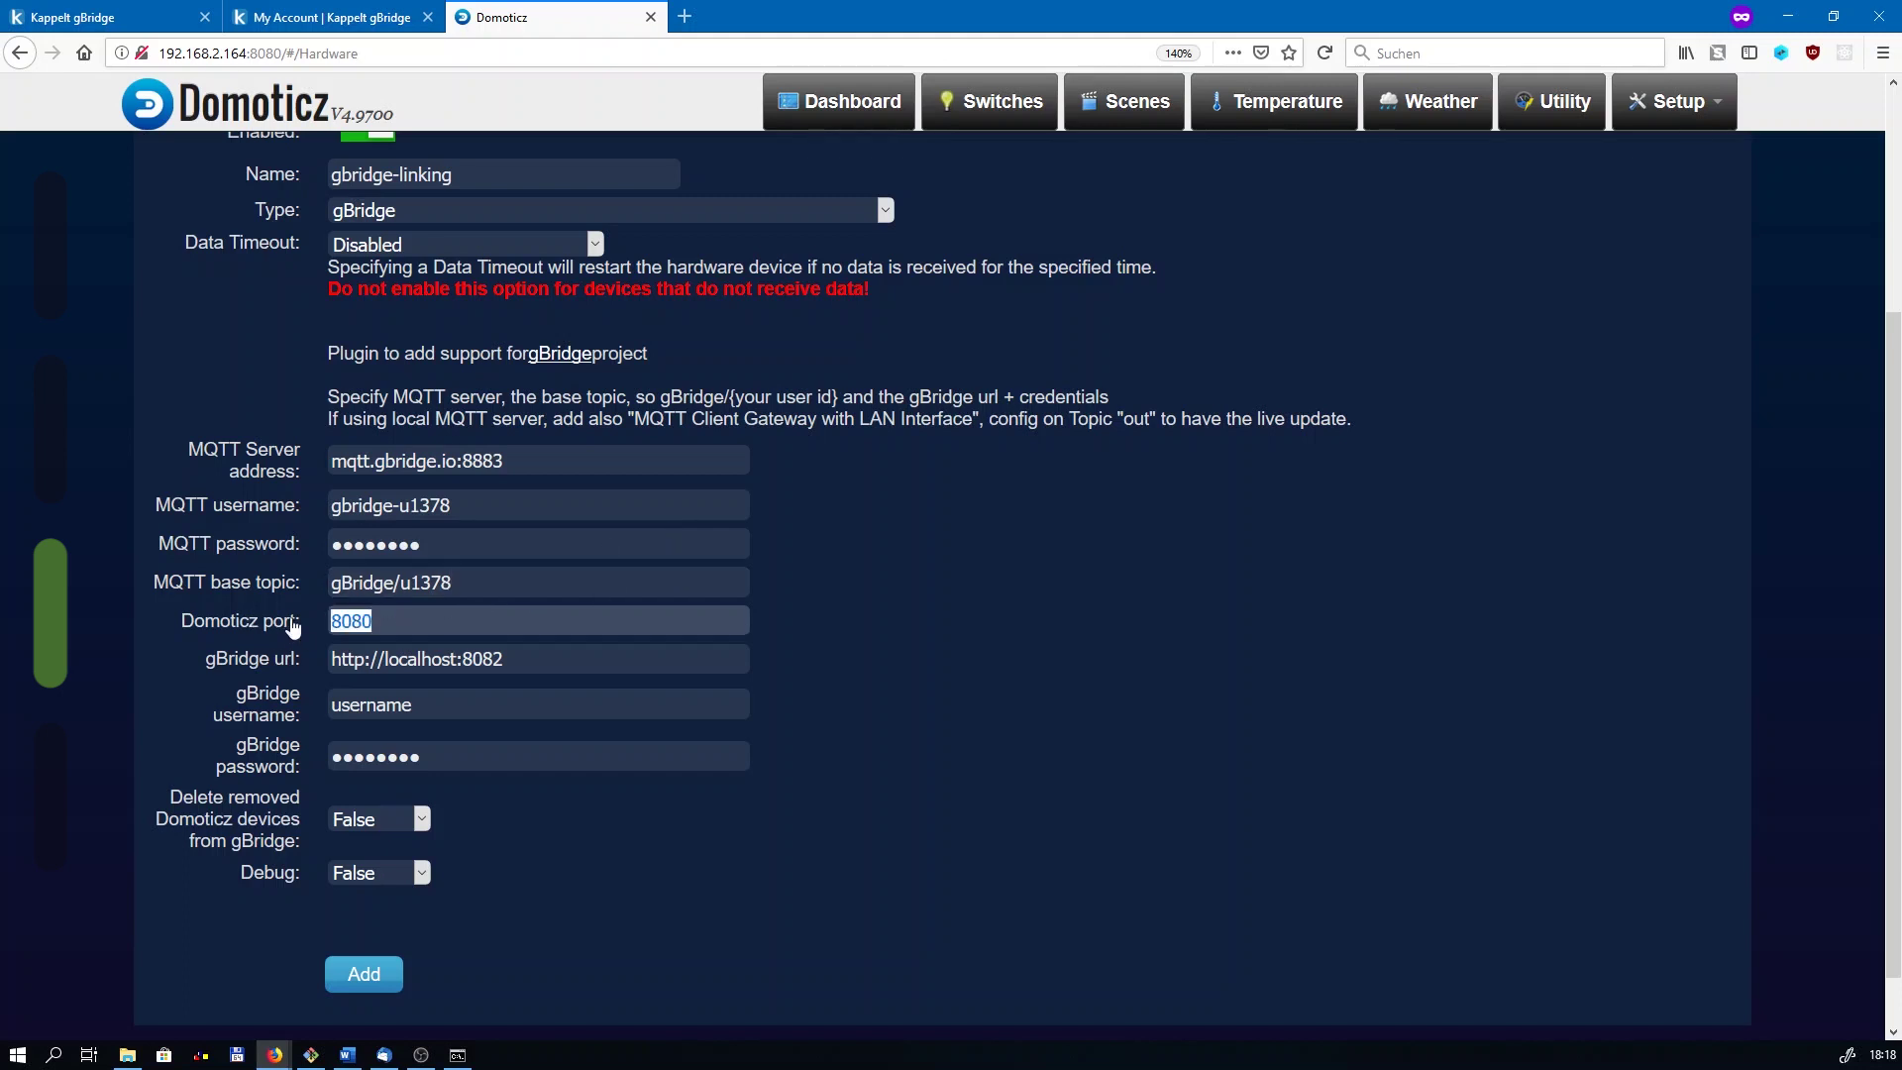
left_click(412, 627)
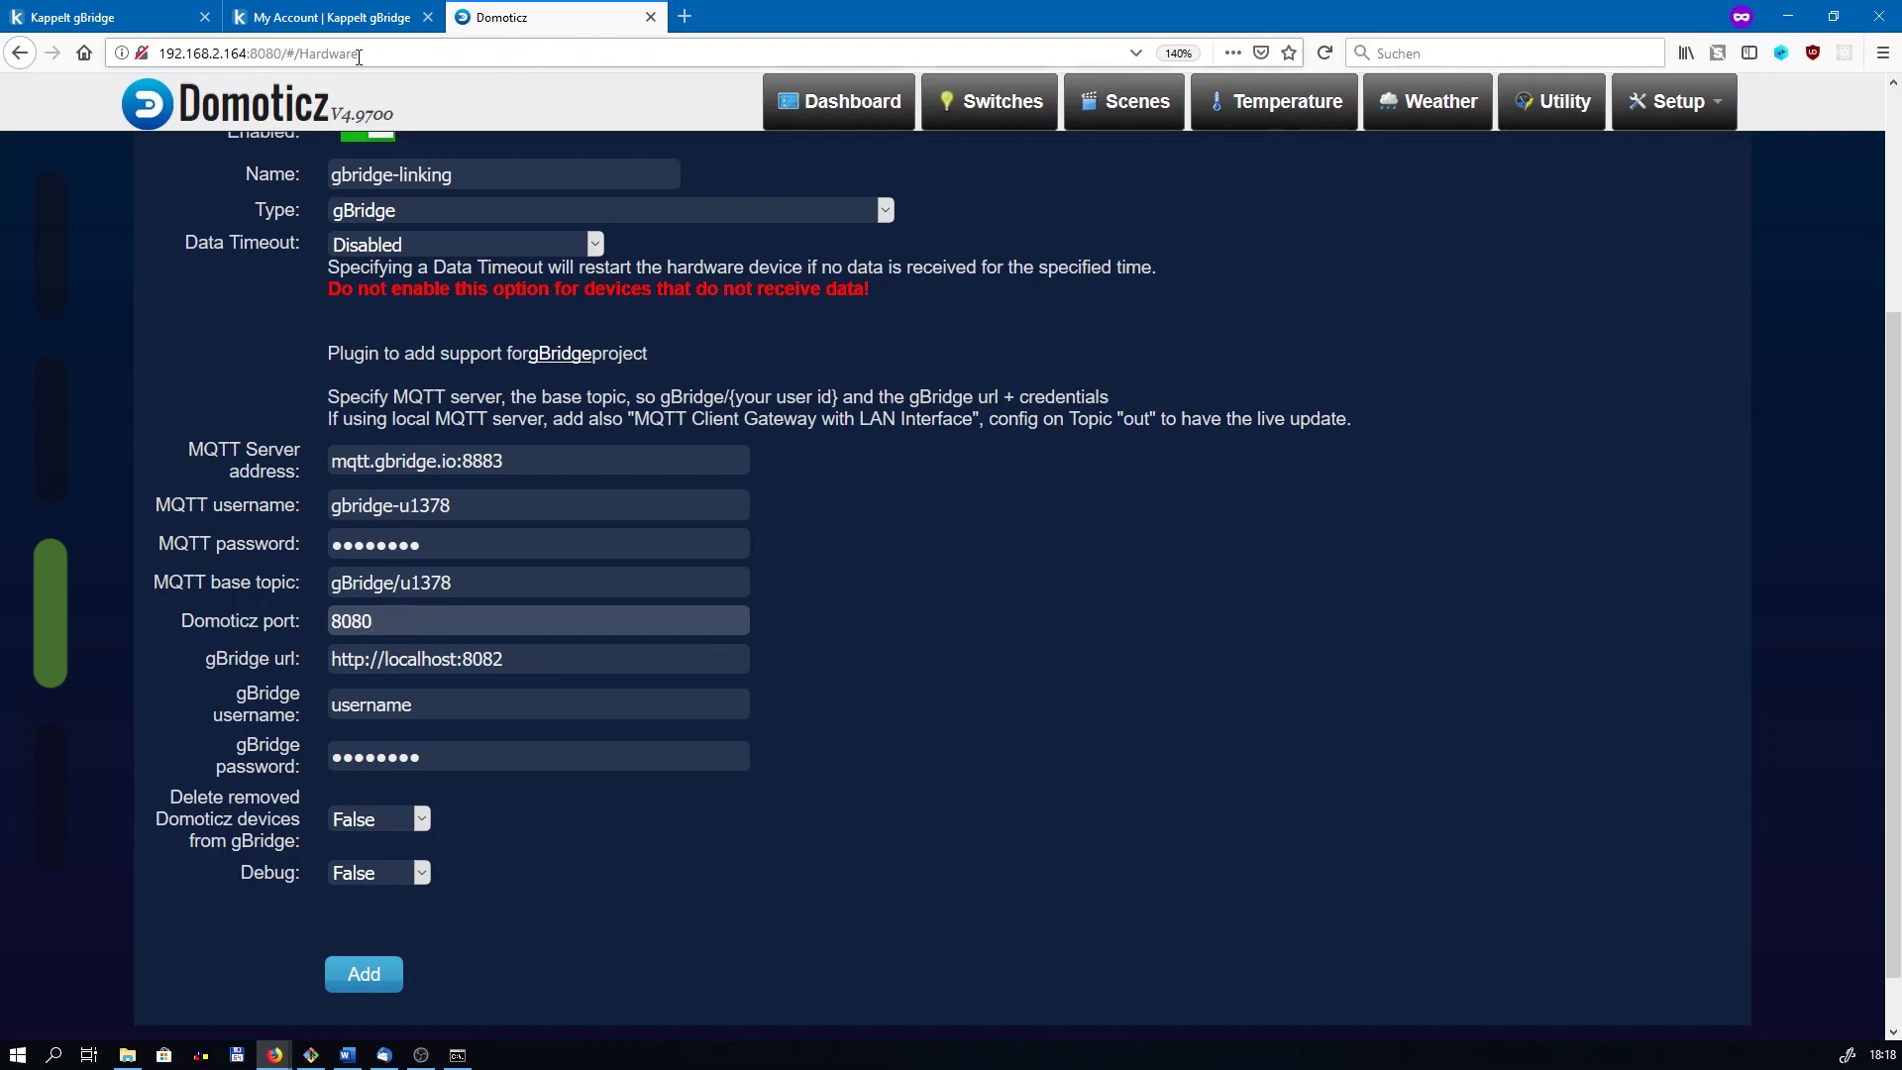
left_click_drag(335, 659, 657, 657)
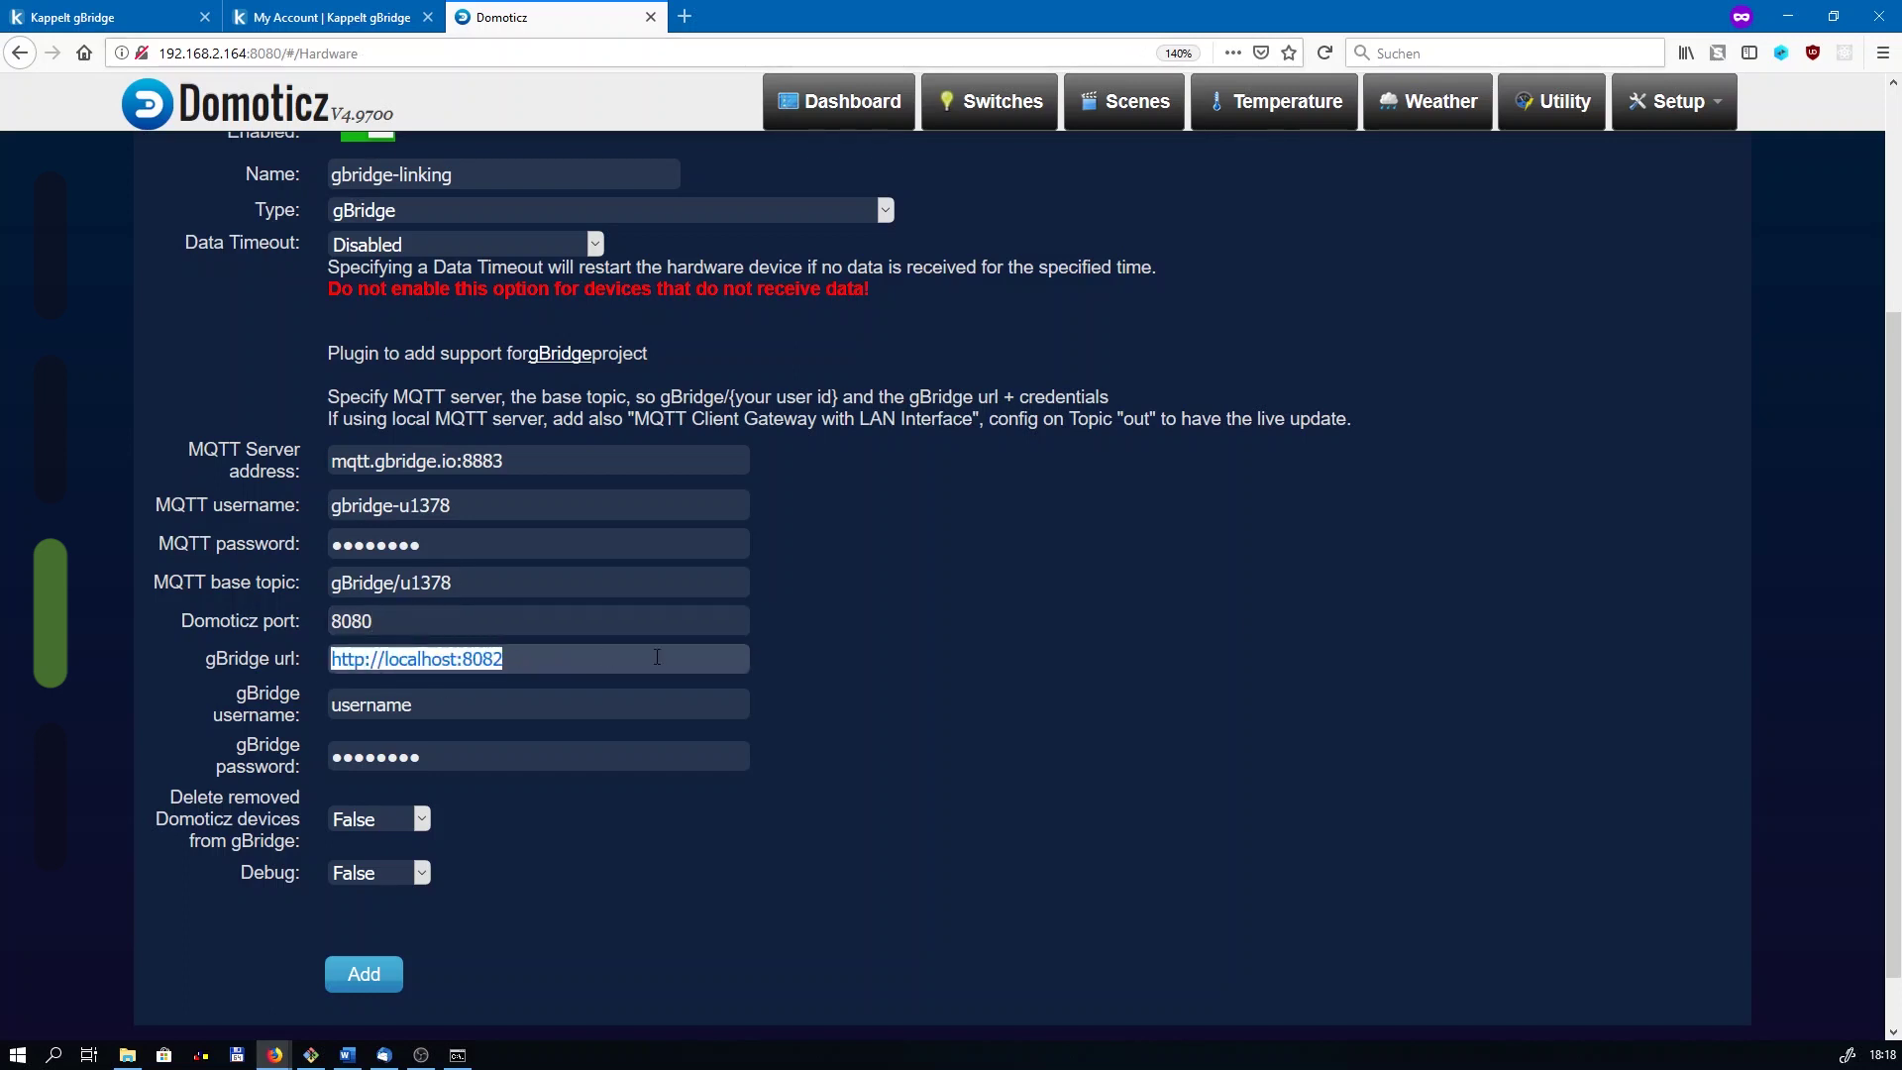
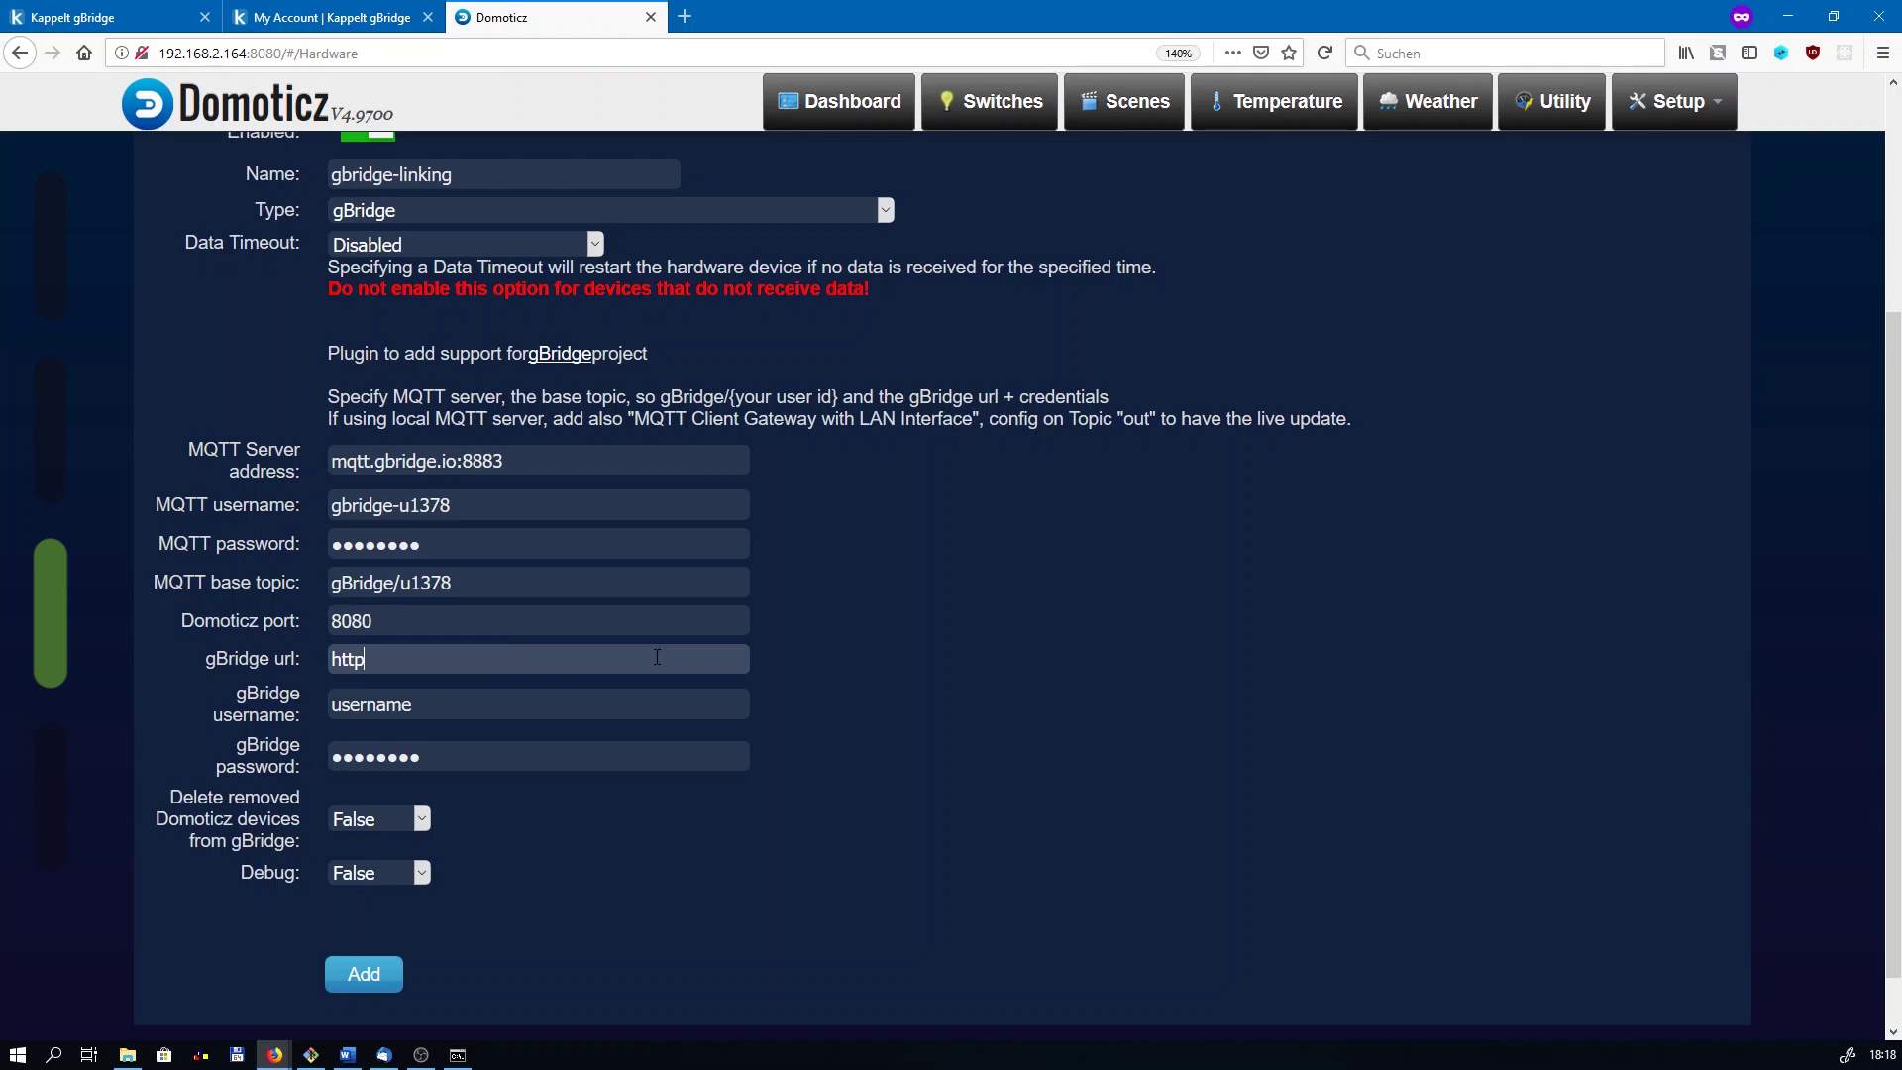
key("BackSpace")
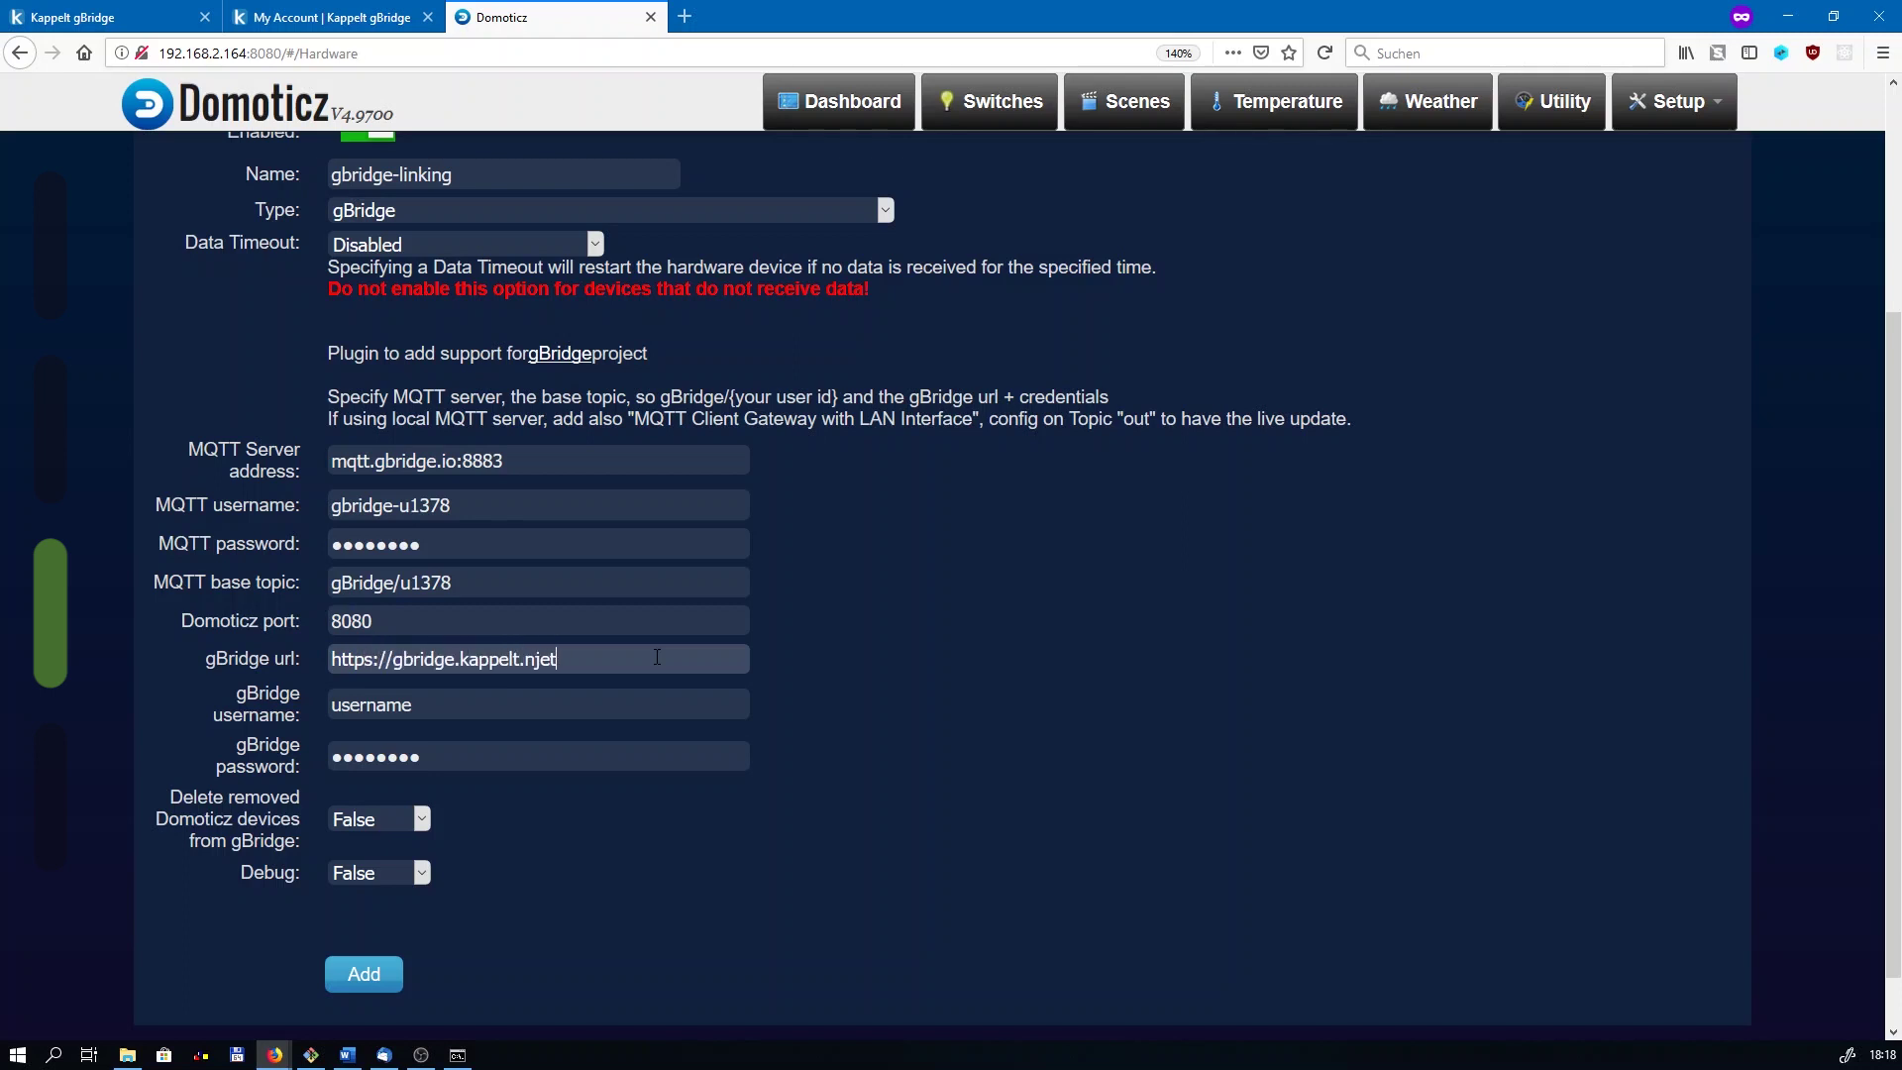
key("Tab")
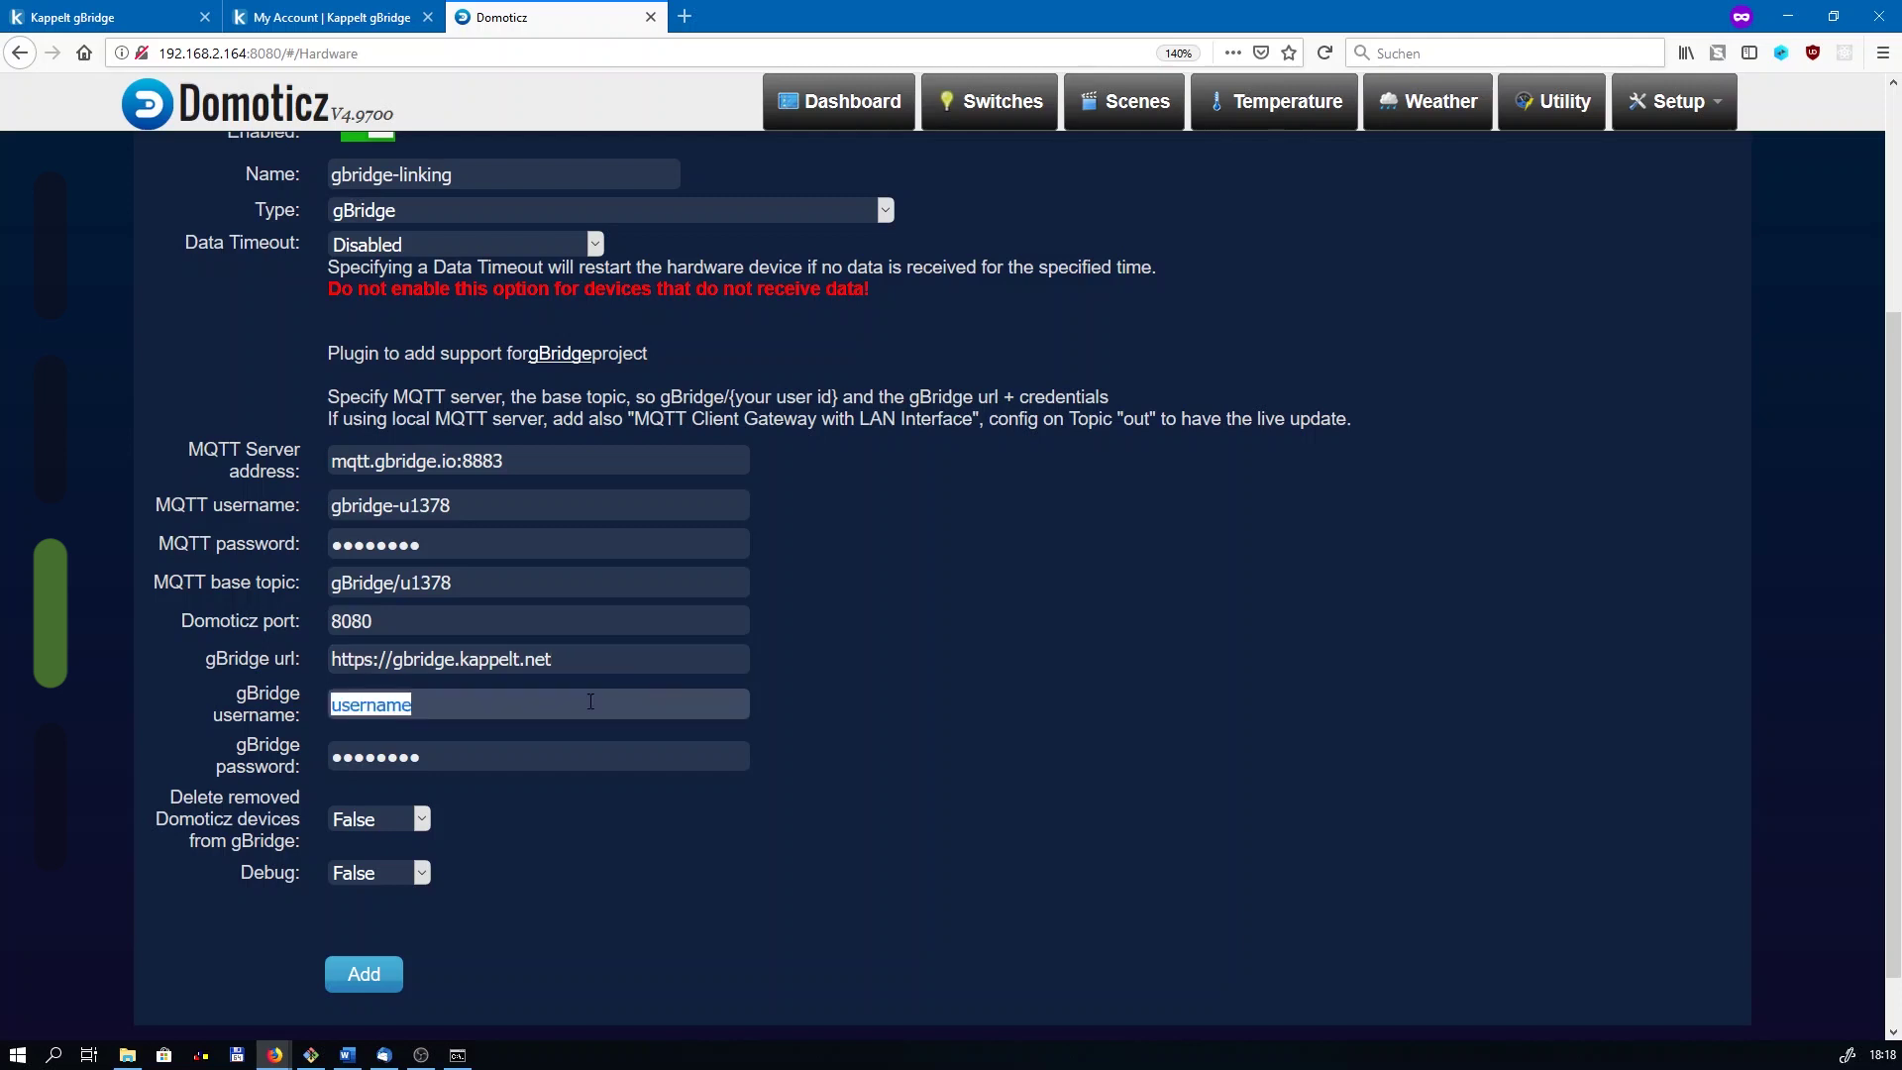
key("BackSpace")
key("BackSpace")
key("BackSpace")
key("BackSpace")
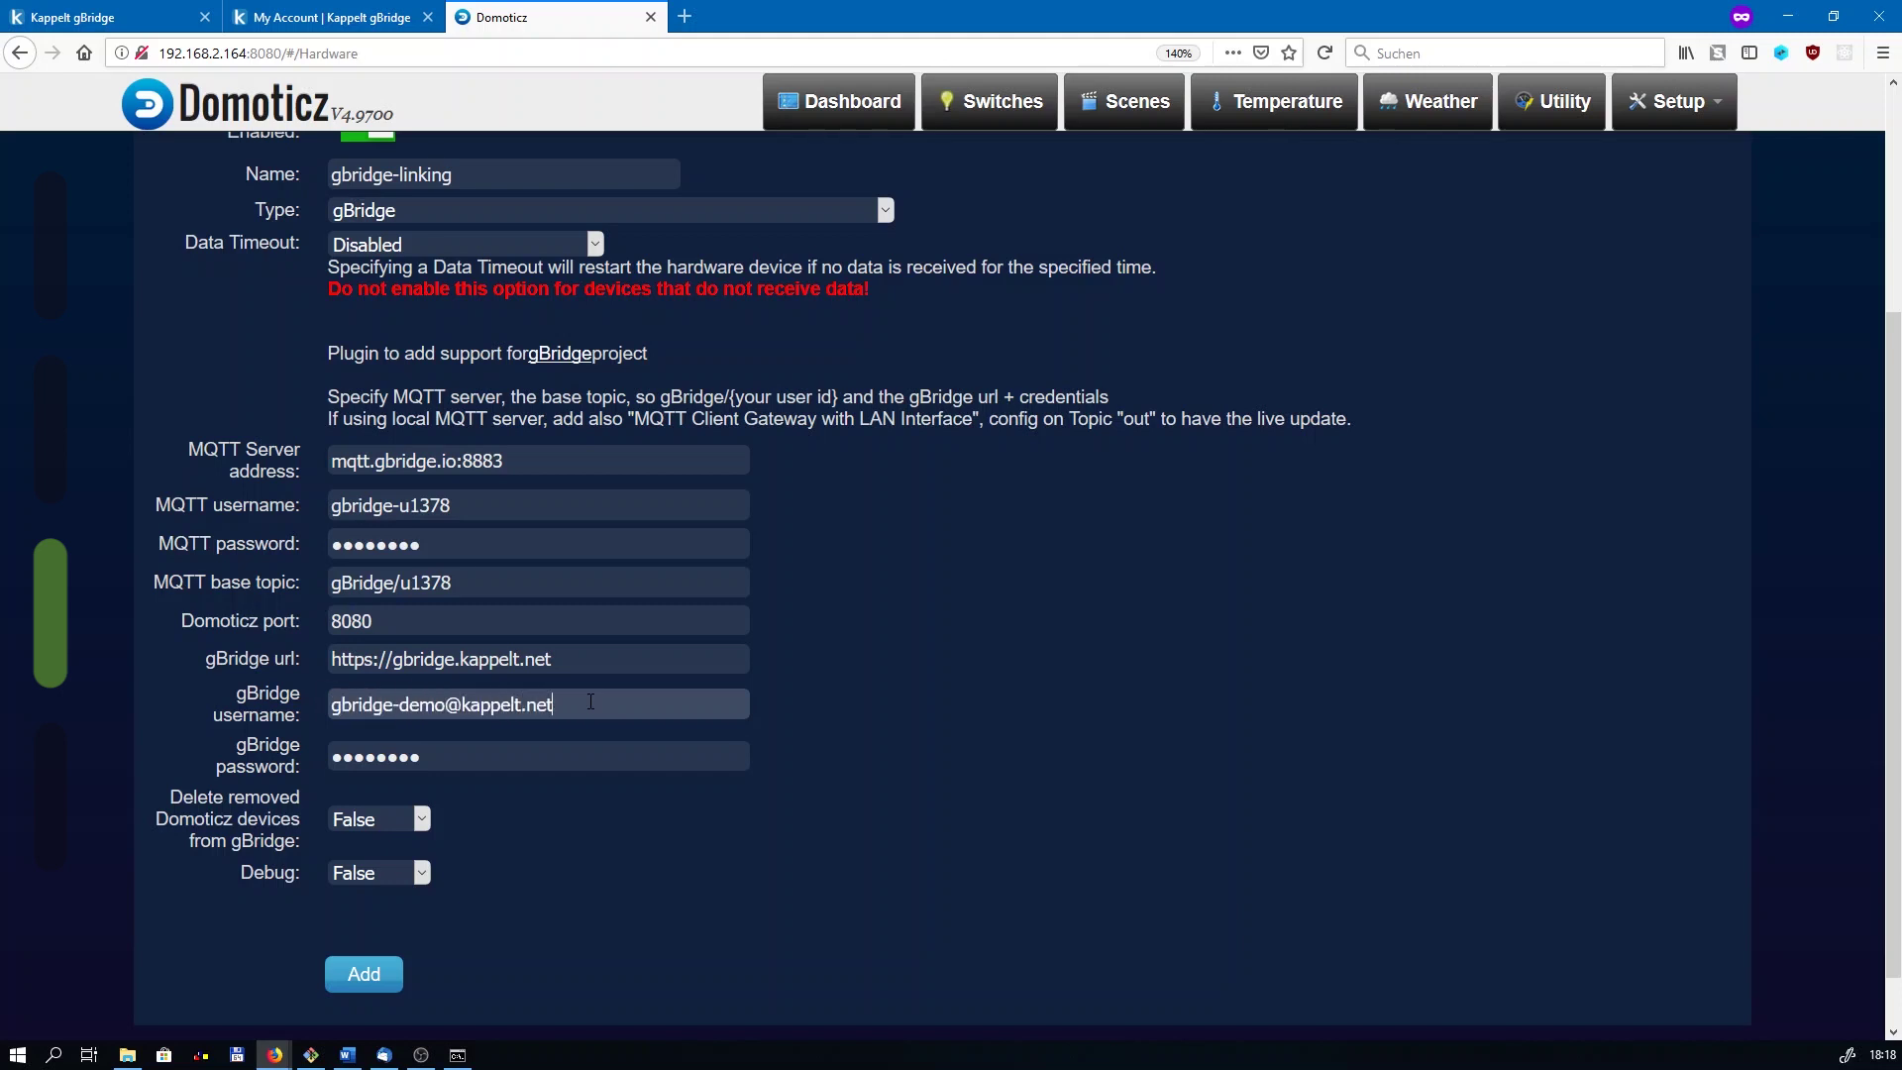
key("Tab")
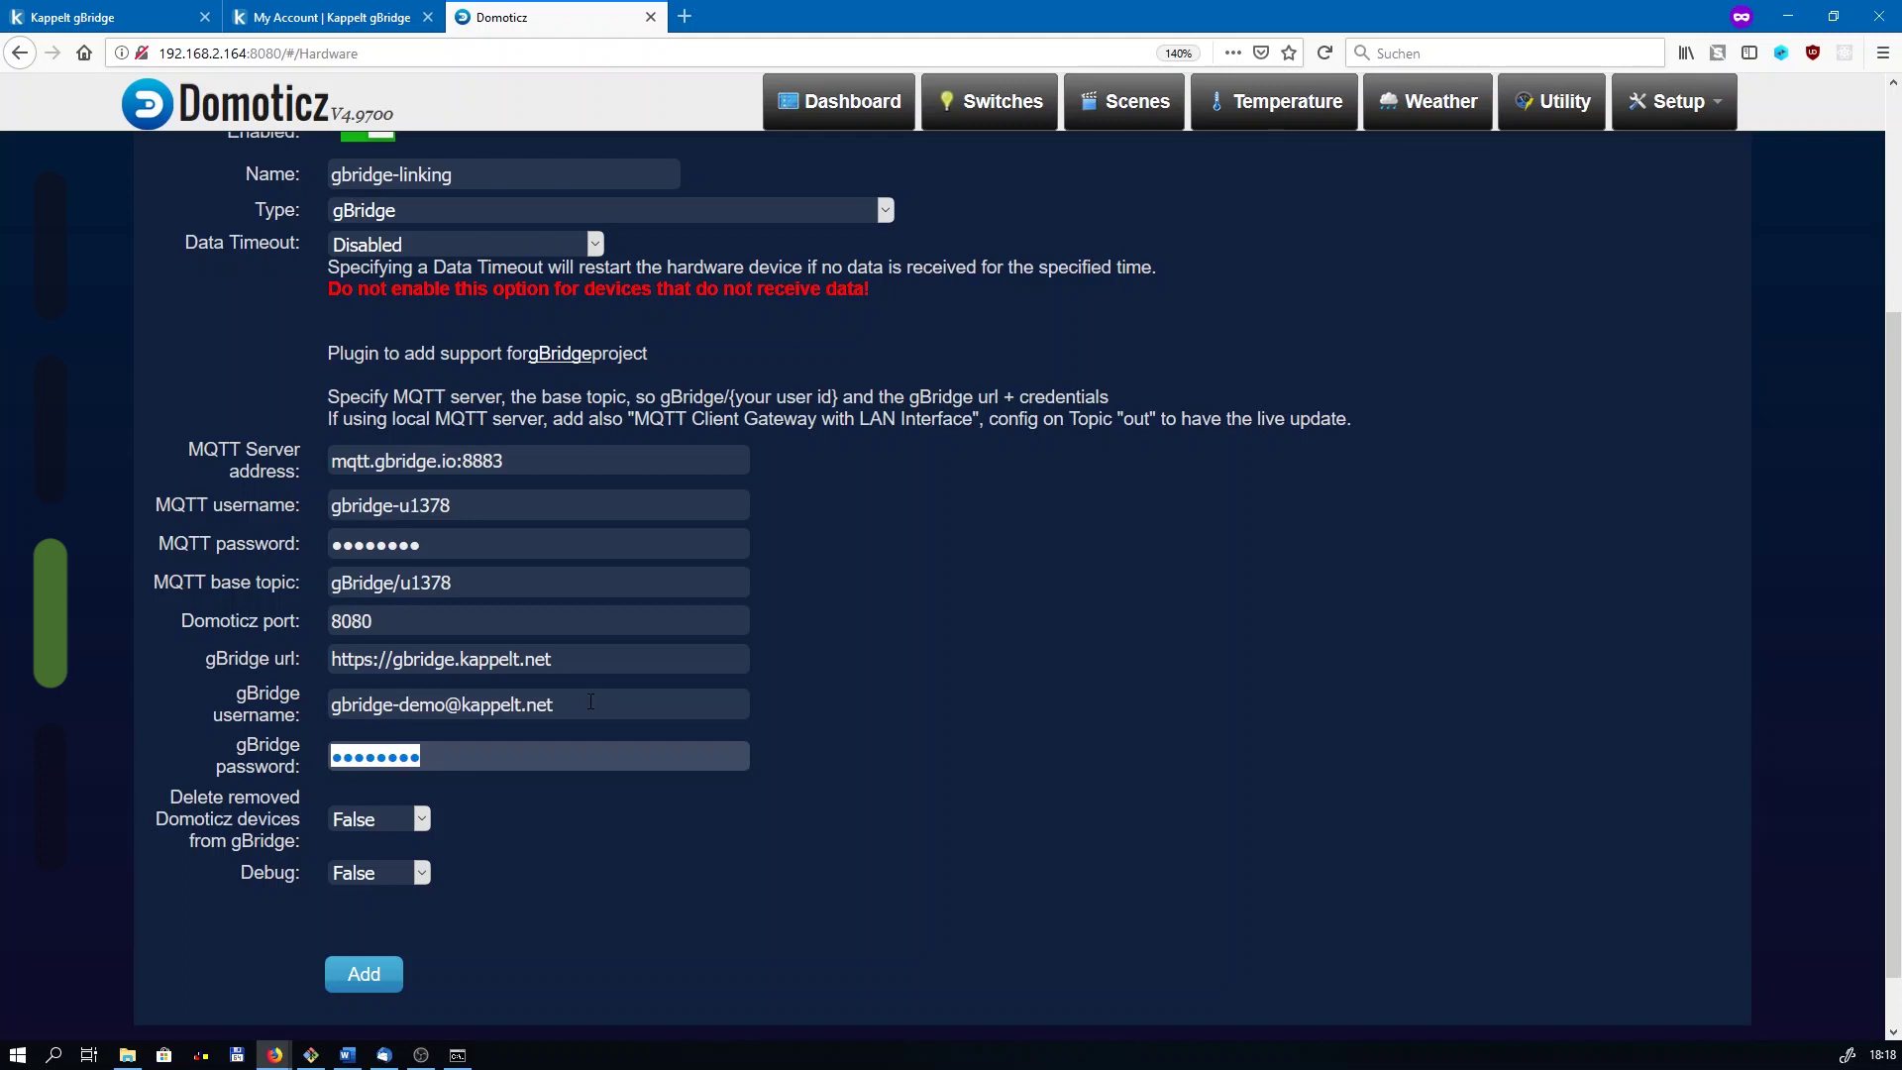
Step: Set Delete removed devices and Debug to True, then add the hardware
left_click(394, 821)
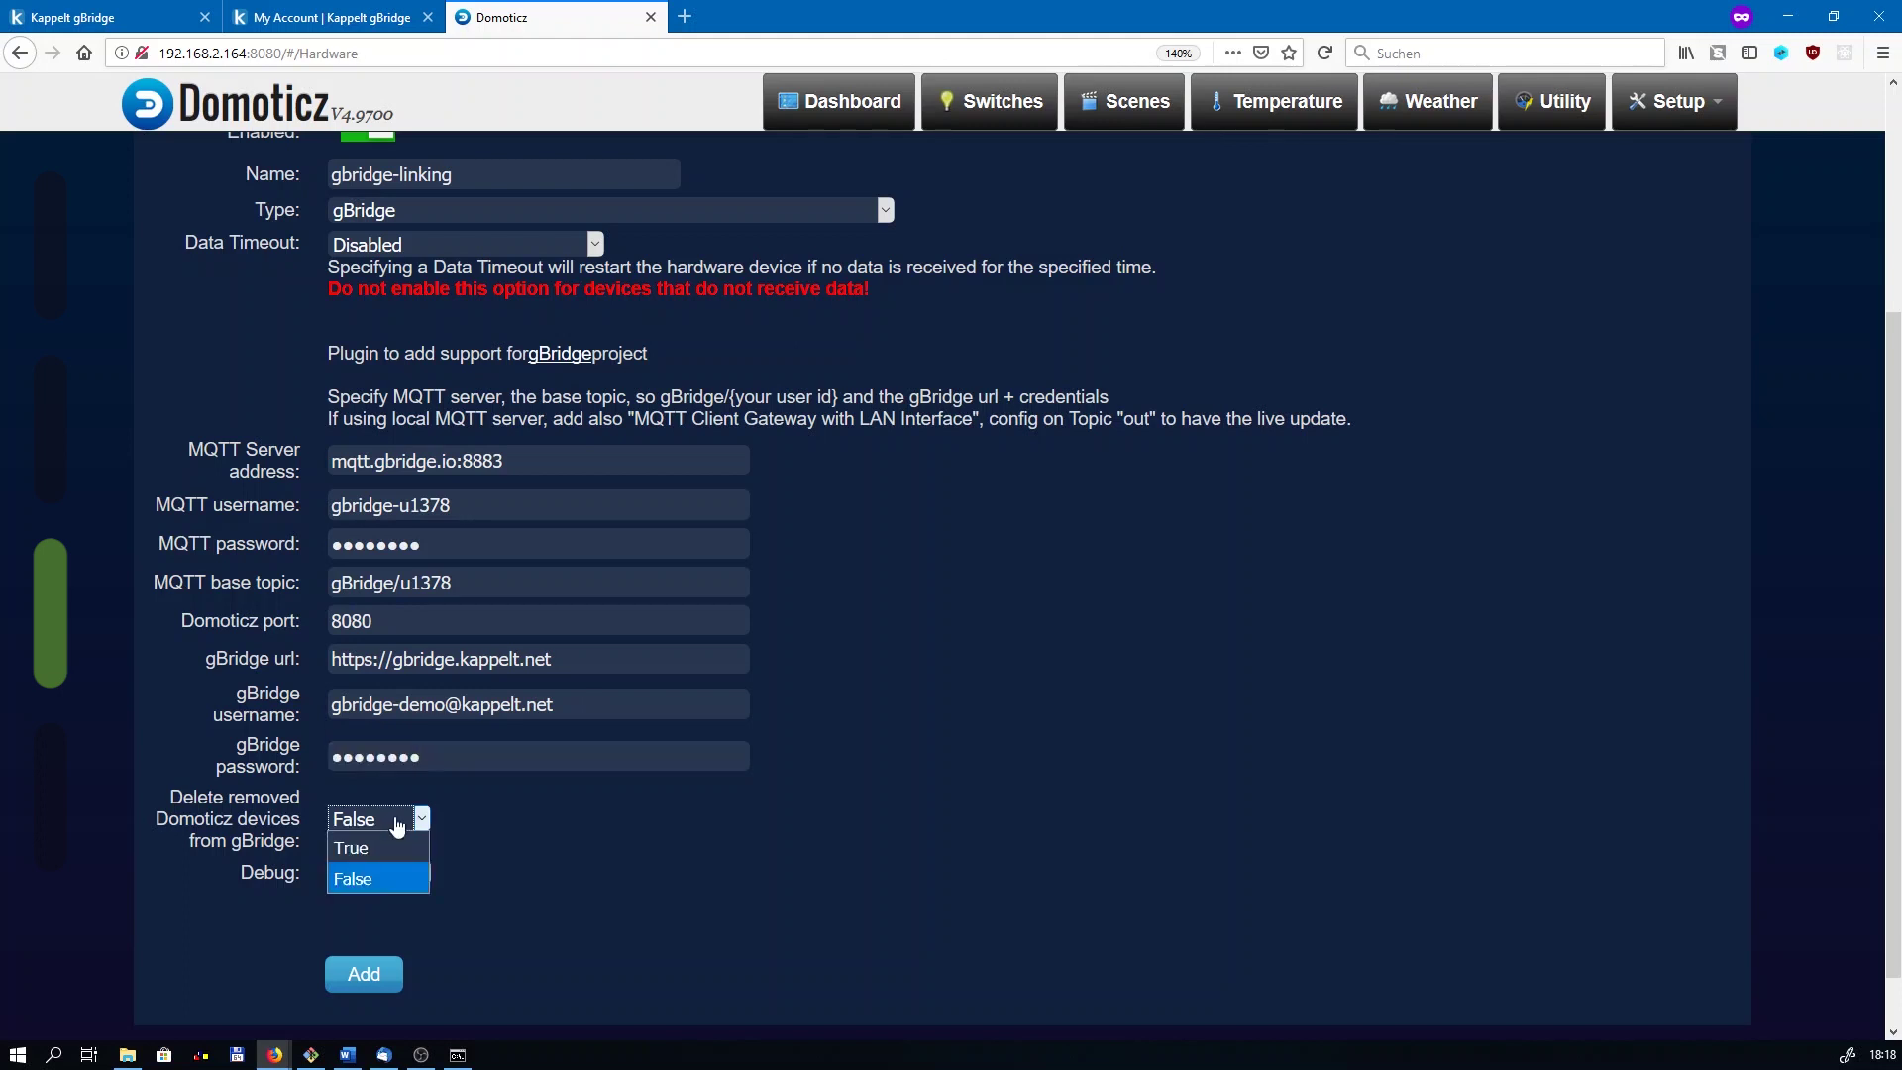
left_click(404, 845)
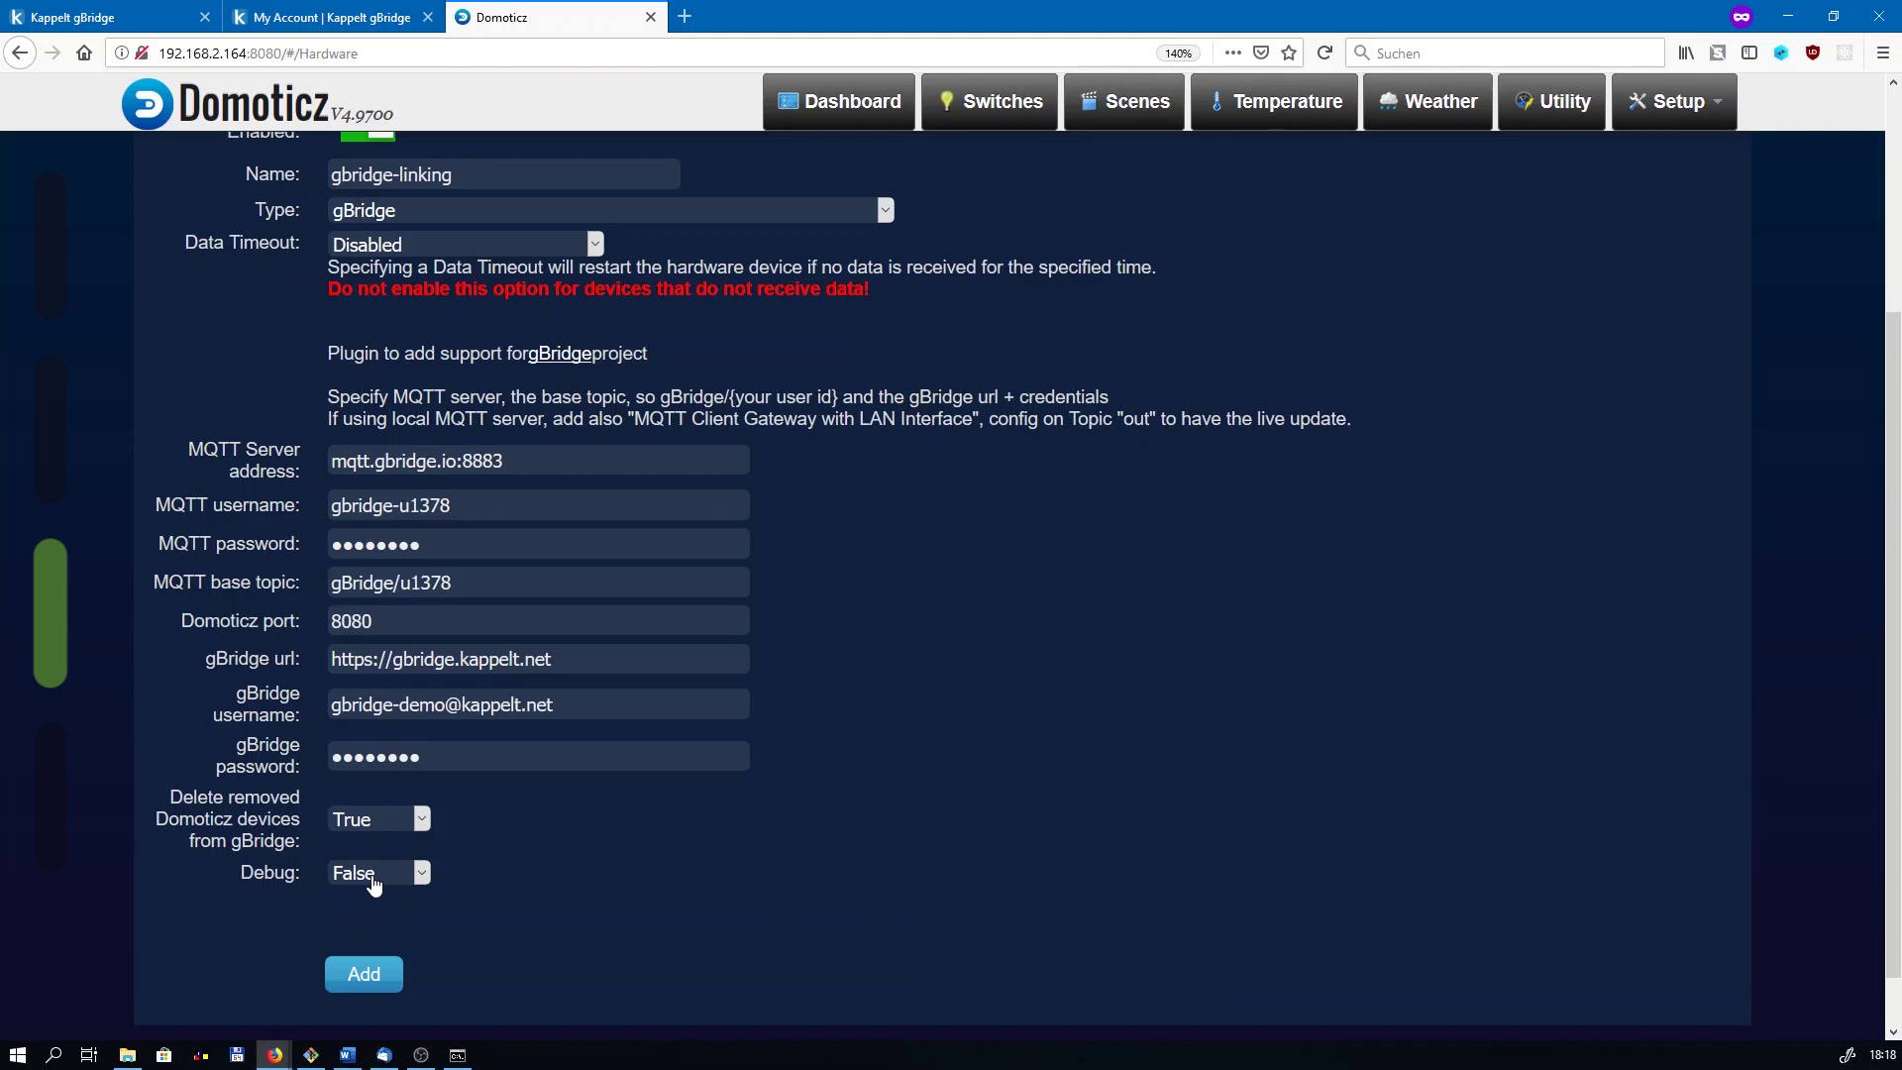
left_click(382, 880)
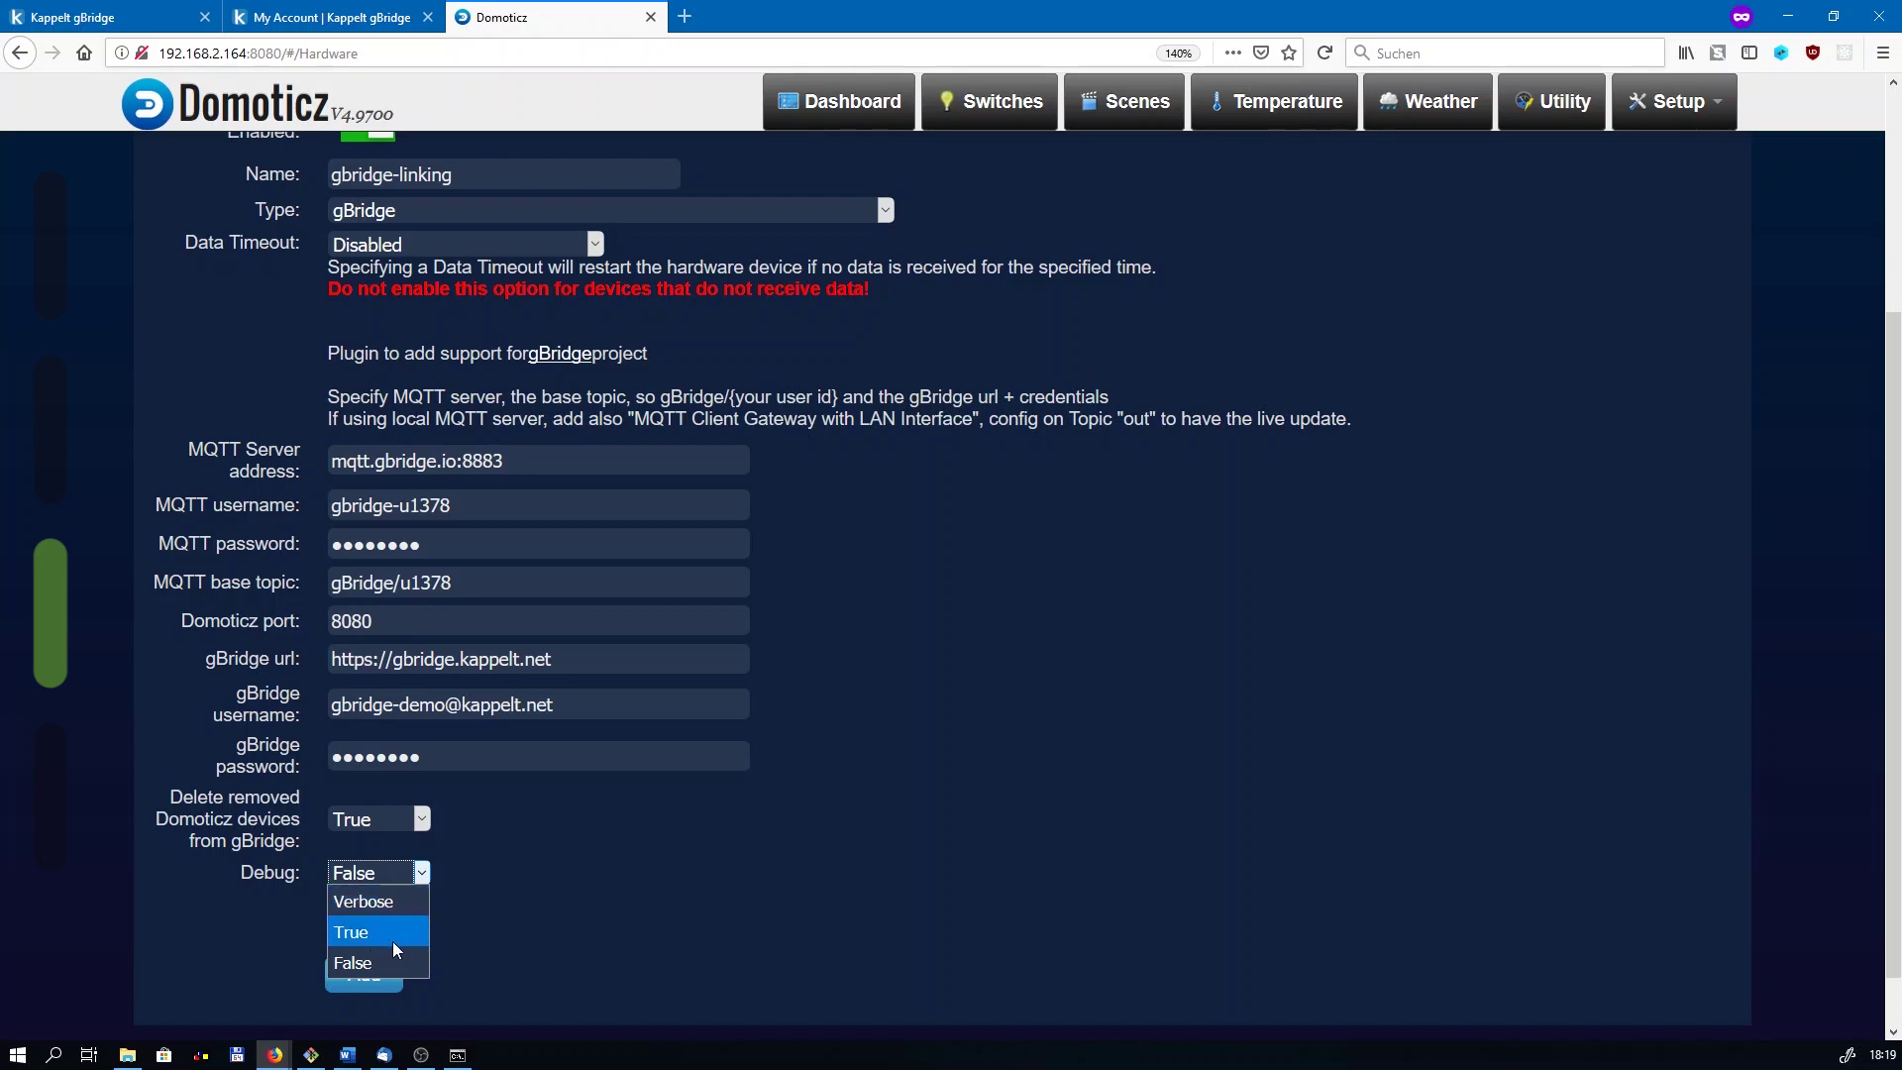
left_click(402, 931)
left_click(367, 975)
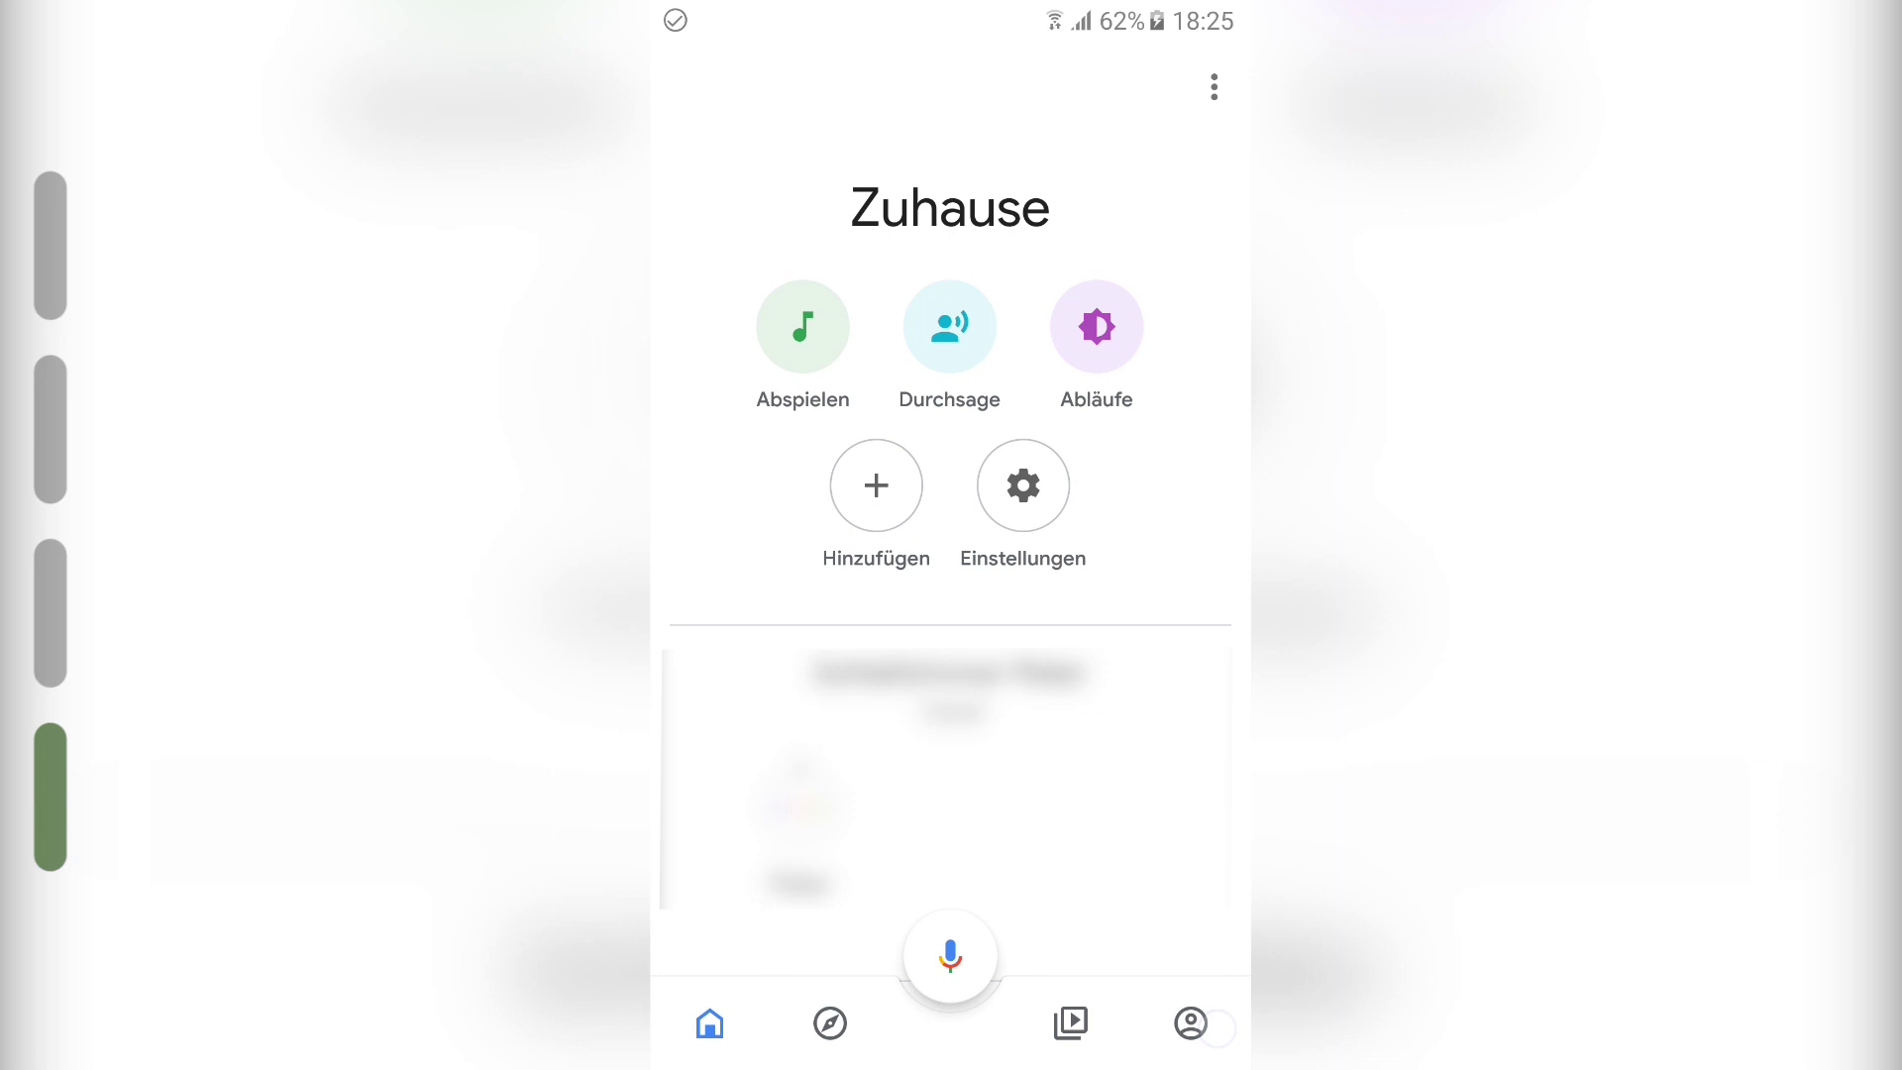
Step: Go to Set up device > existing devices, search 'gbr' and open Kappelt gBridge
left_click(1210, 1027)
left_click(1091, 529)
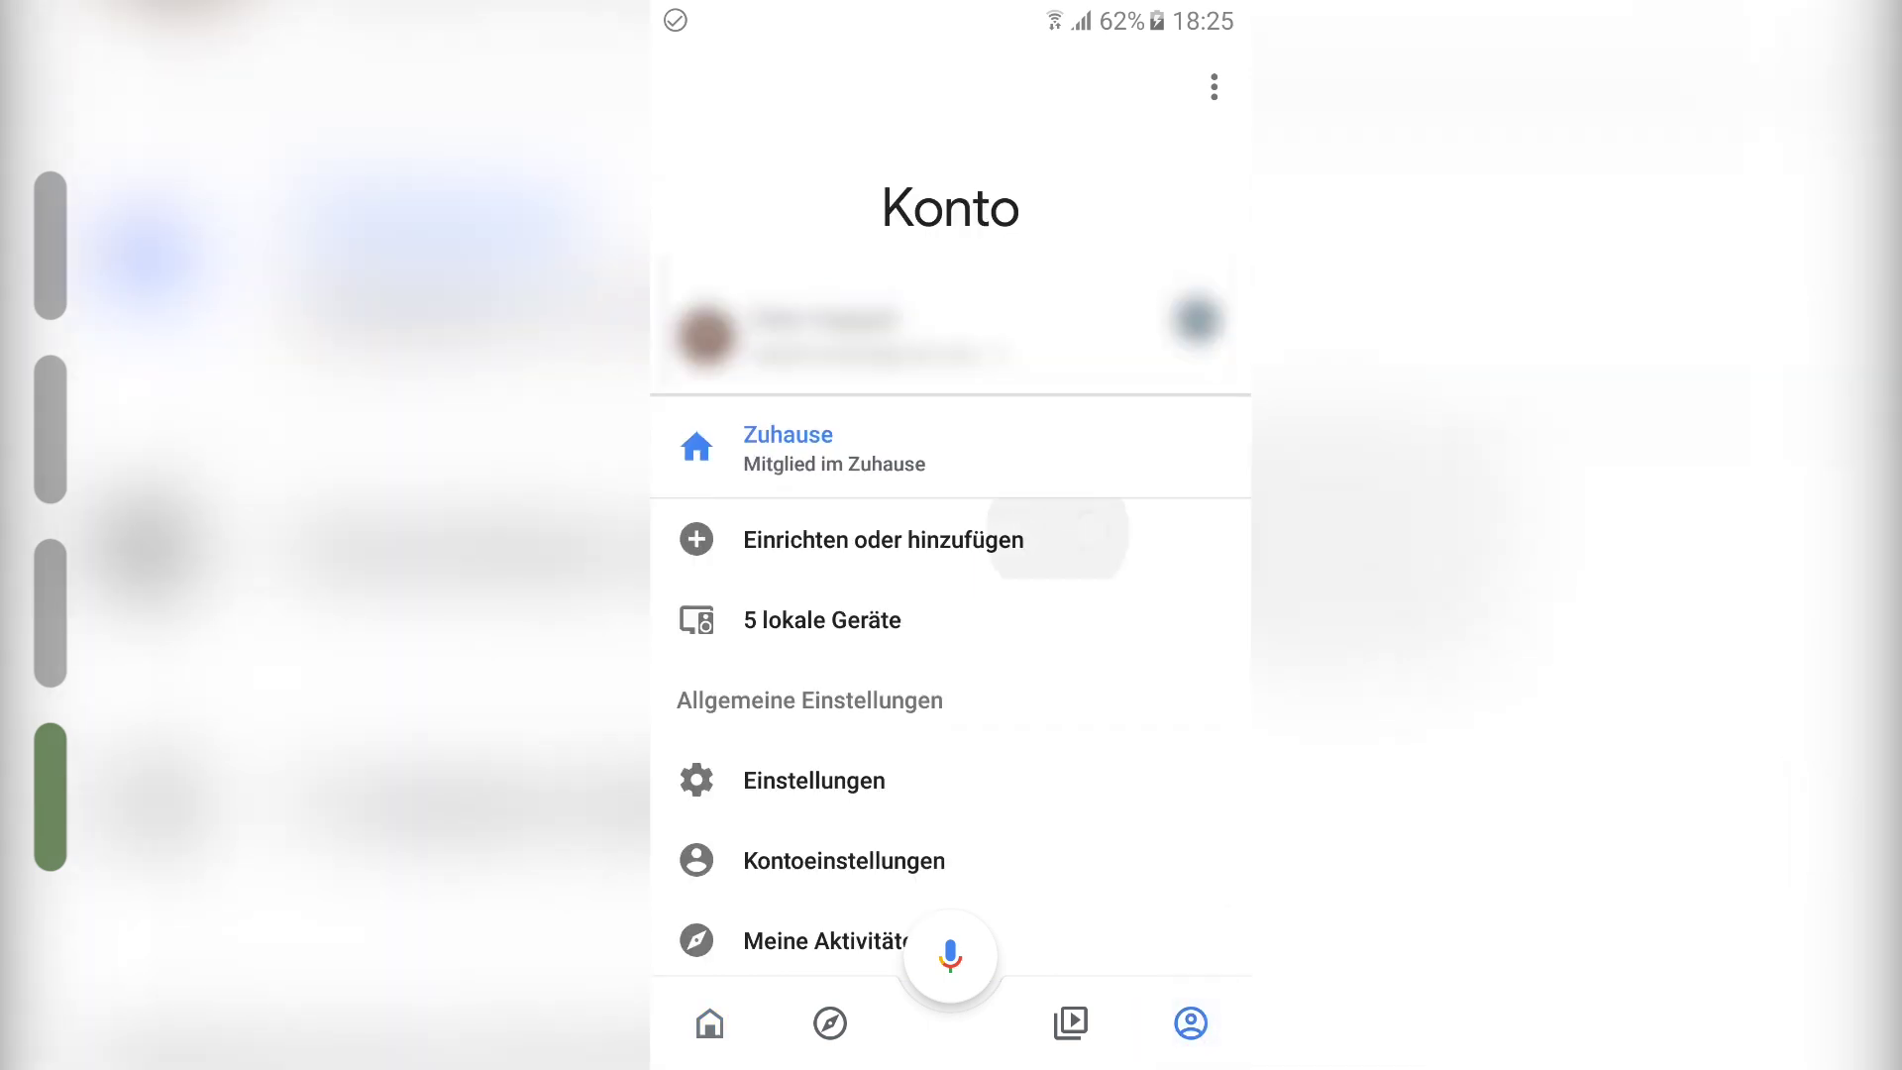
left_click(1064, 244)
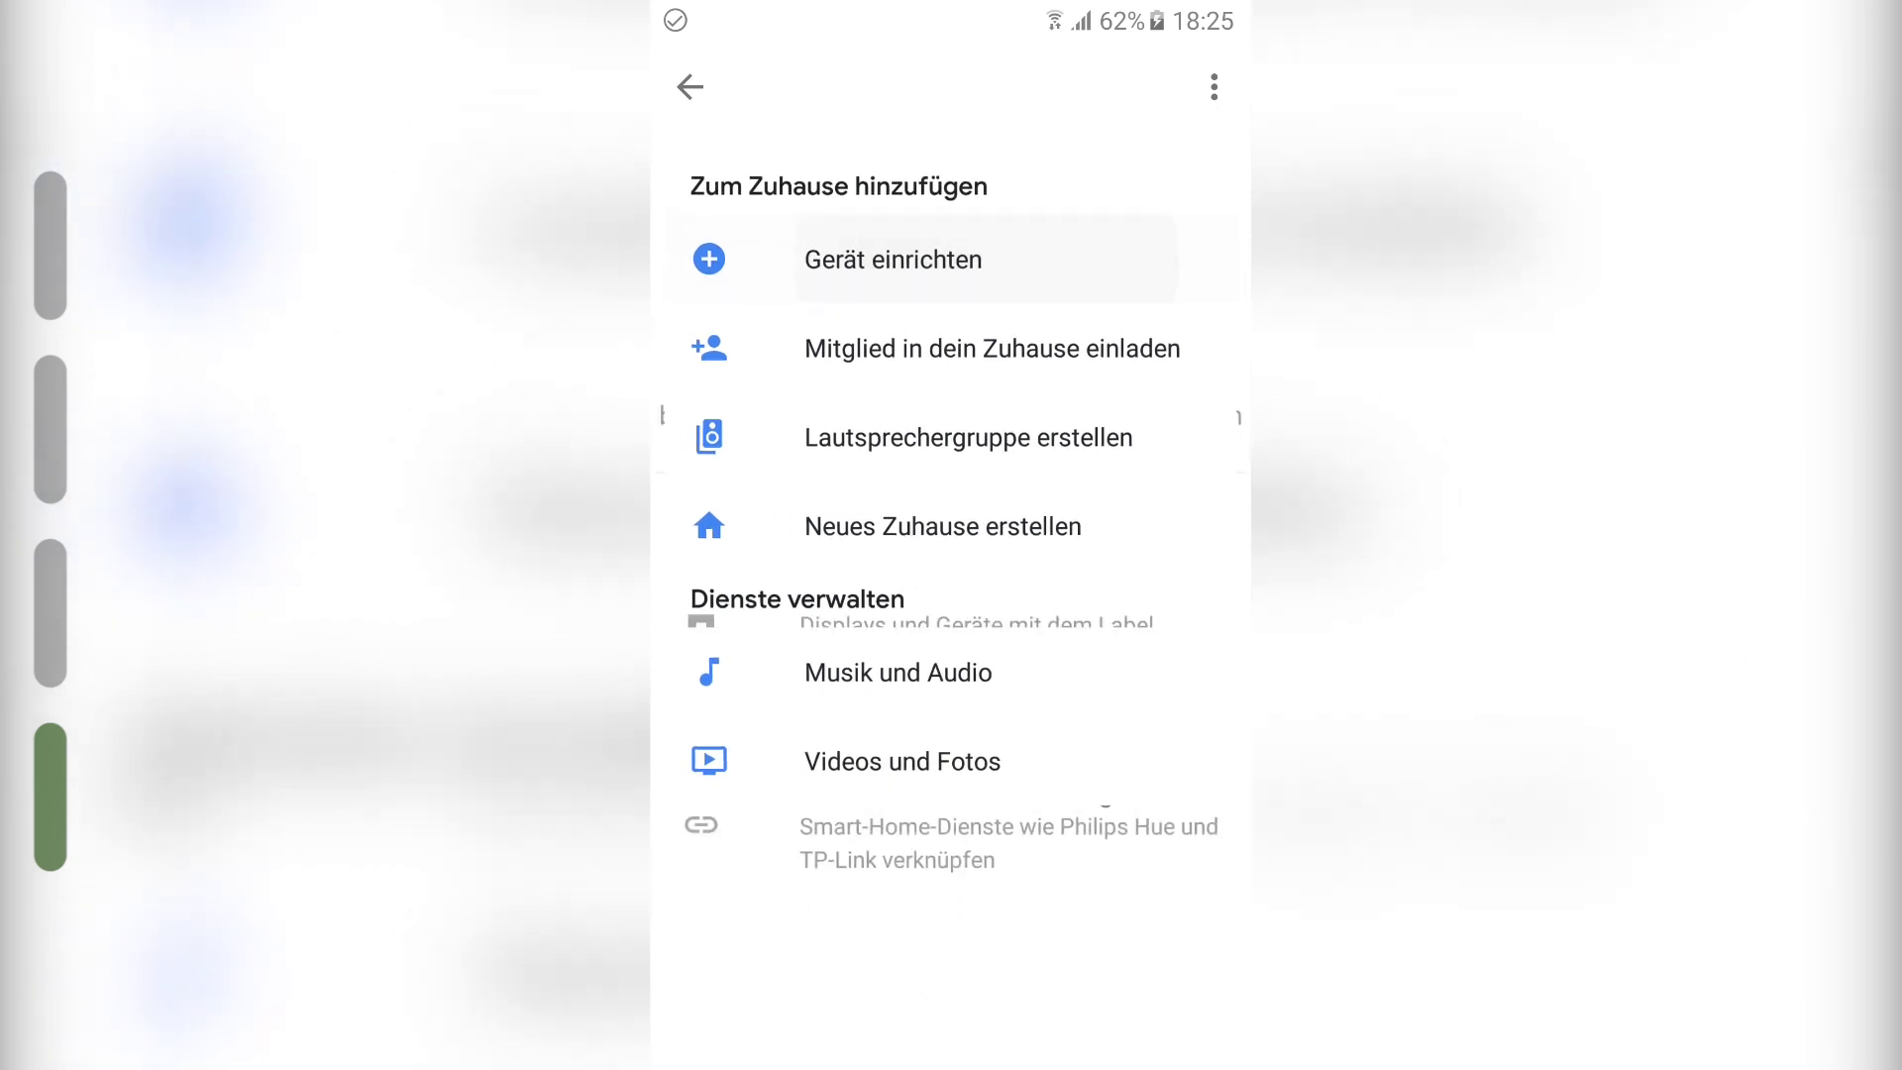
left_click(949, 773)
left_click(883, 777)
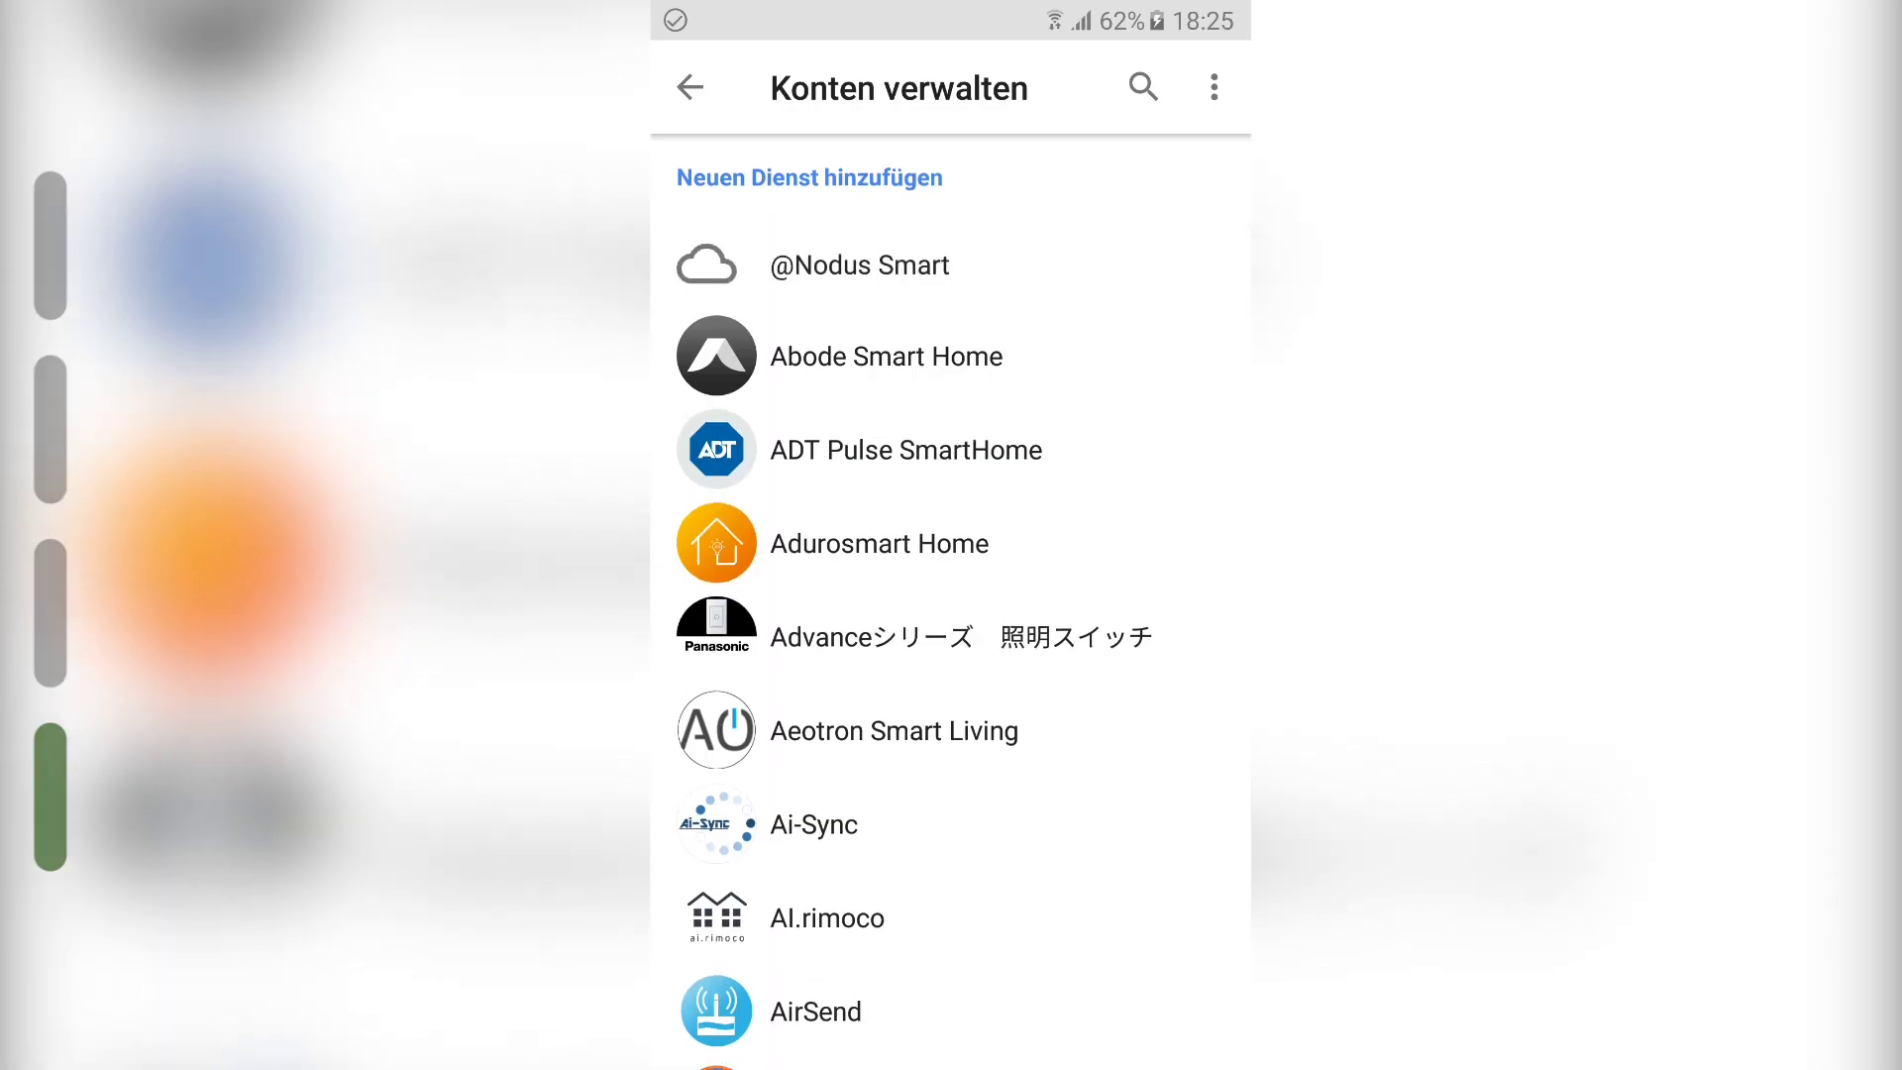
left_click(1143, 86)
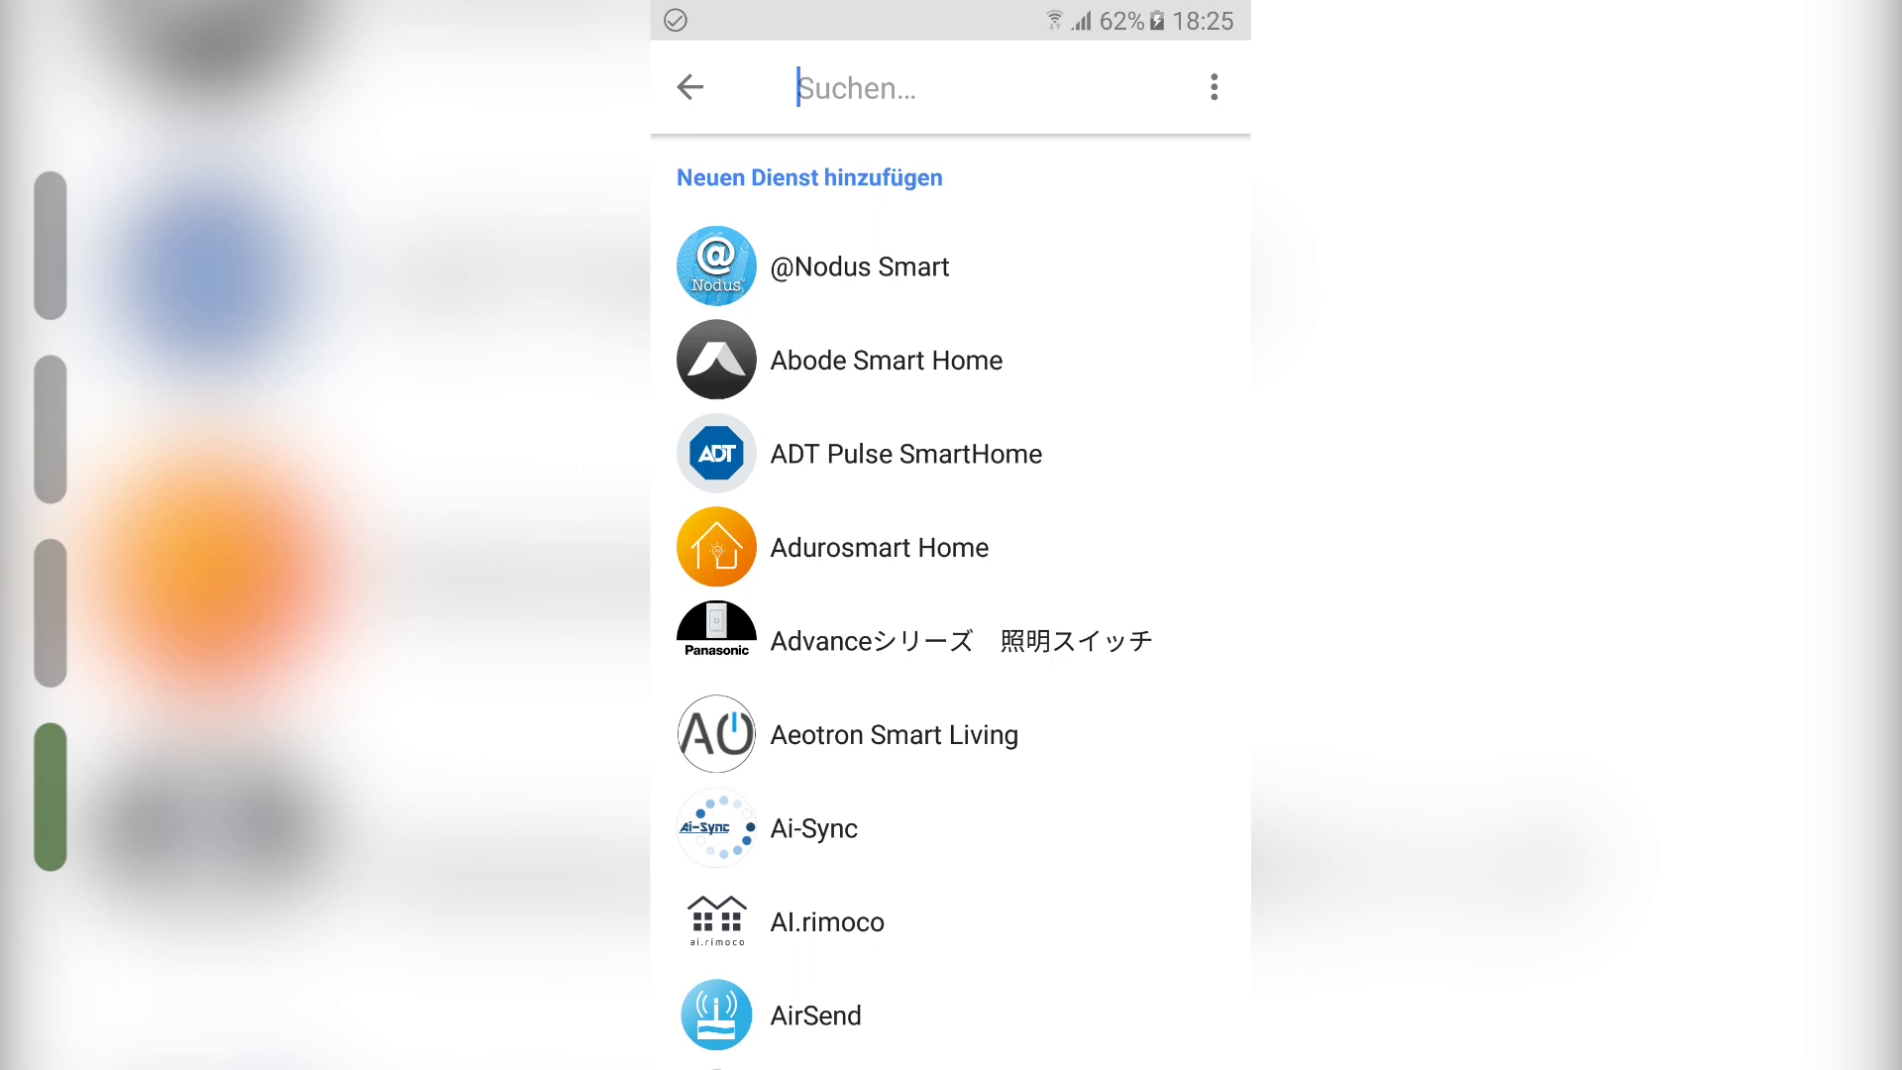
type("gb")
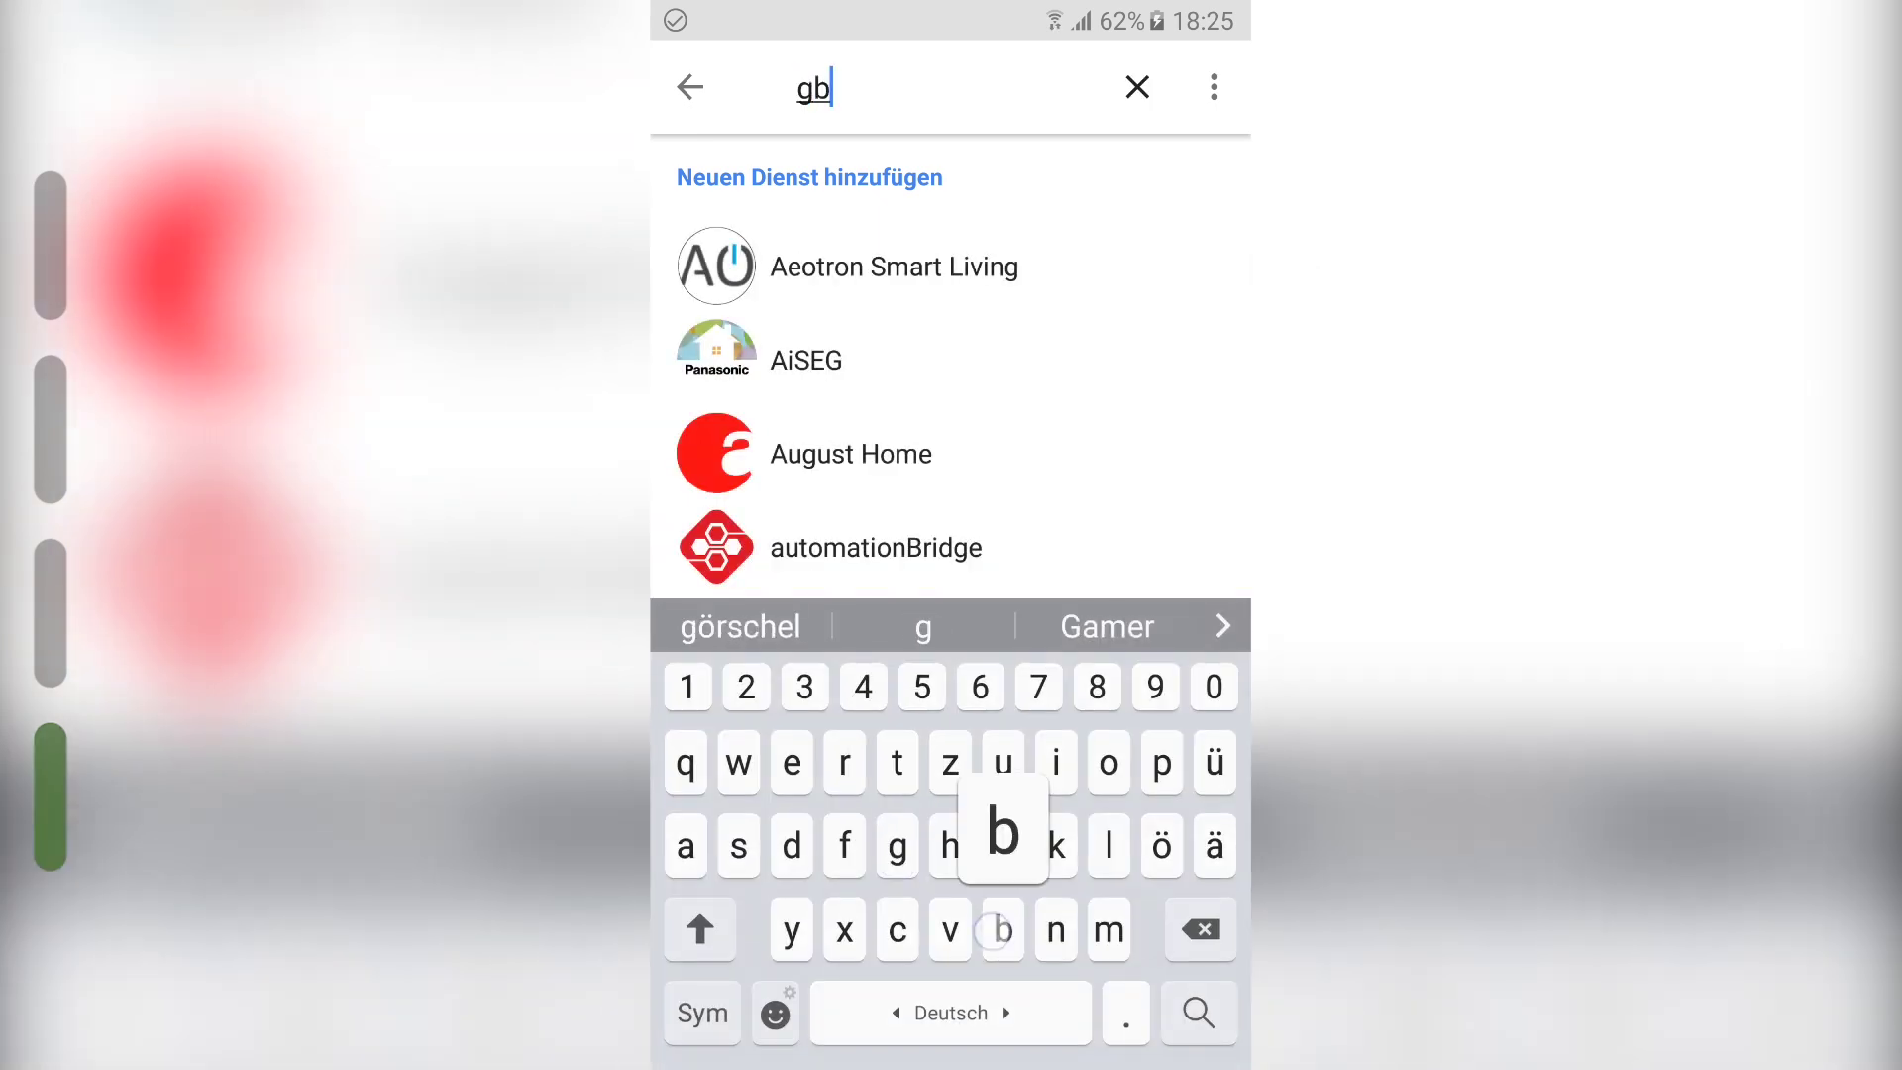
type("r")
left_click(1060, 272)
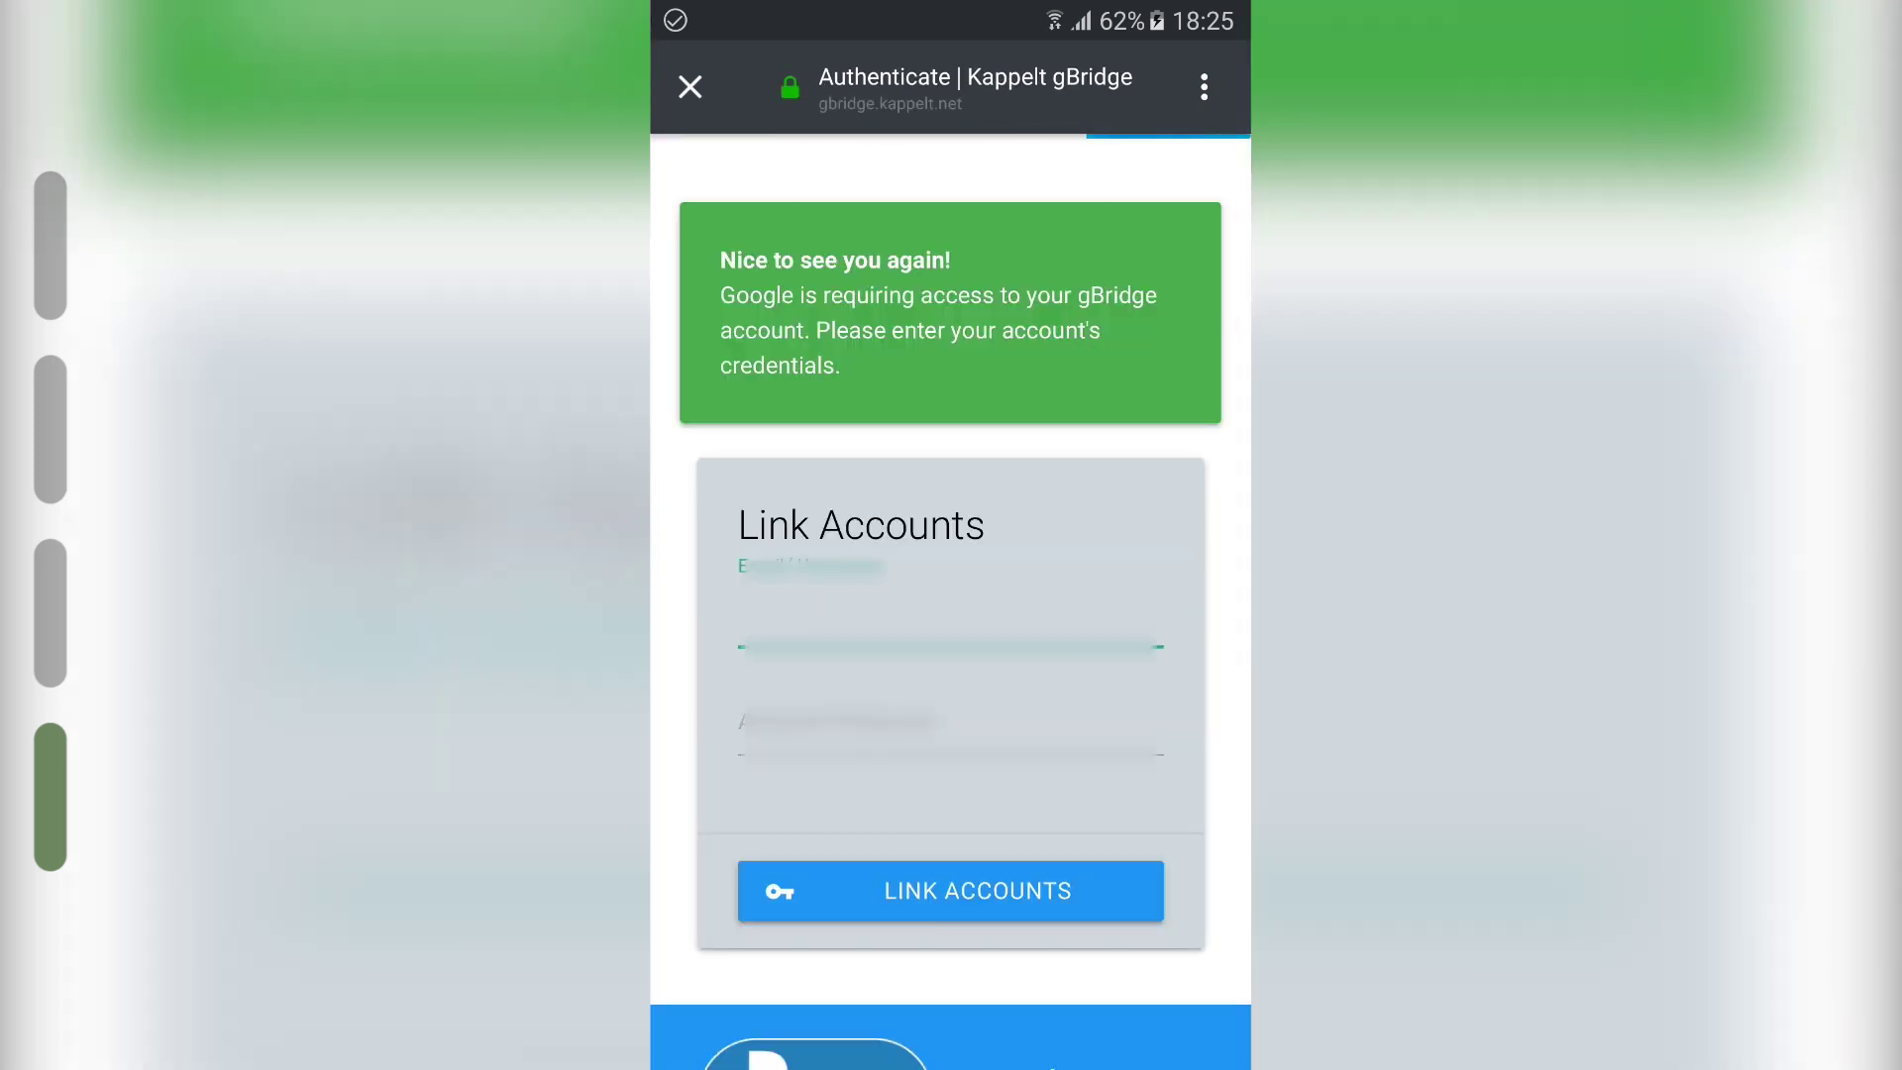
Step: Autofill the gBridge login, link accounts, and decline Firefox's offer to save the login
left_click(943, 595)
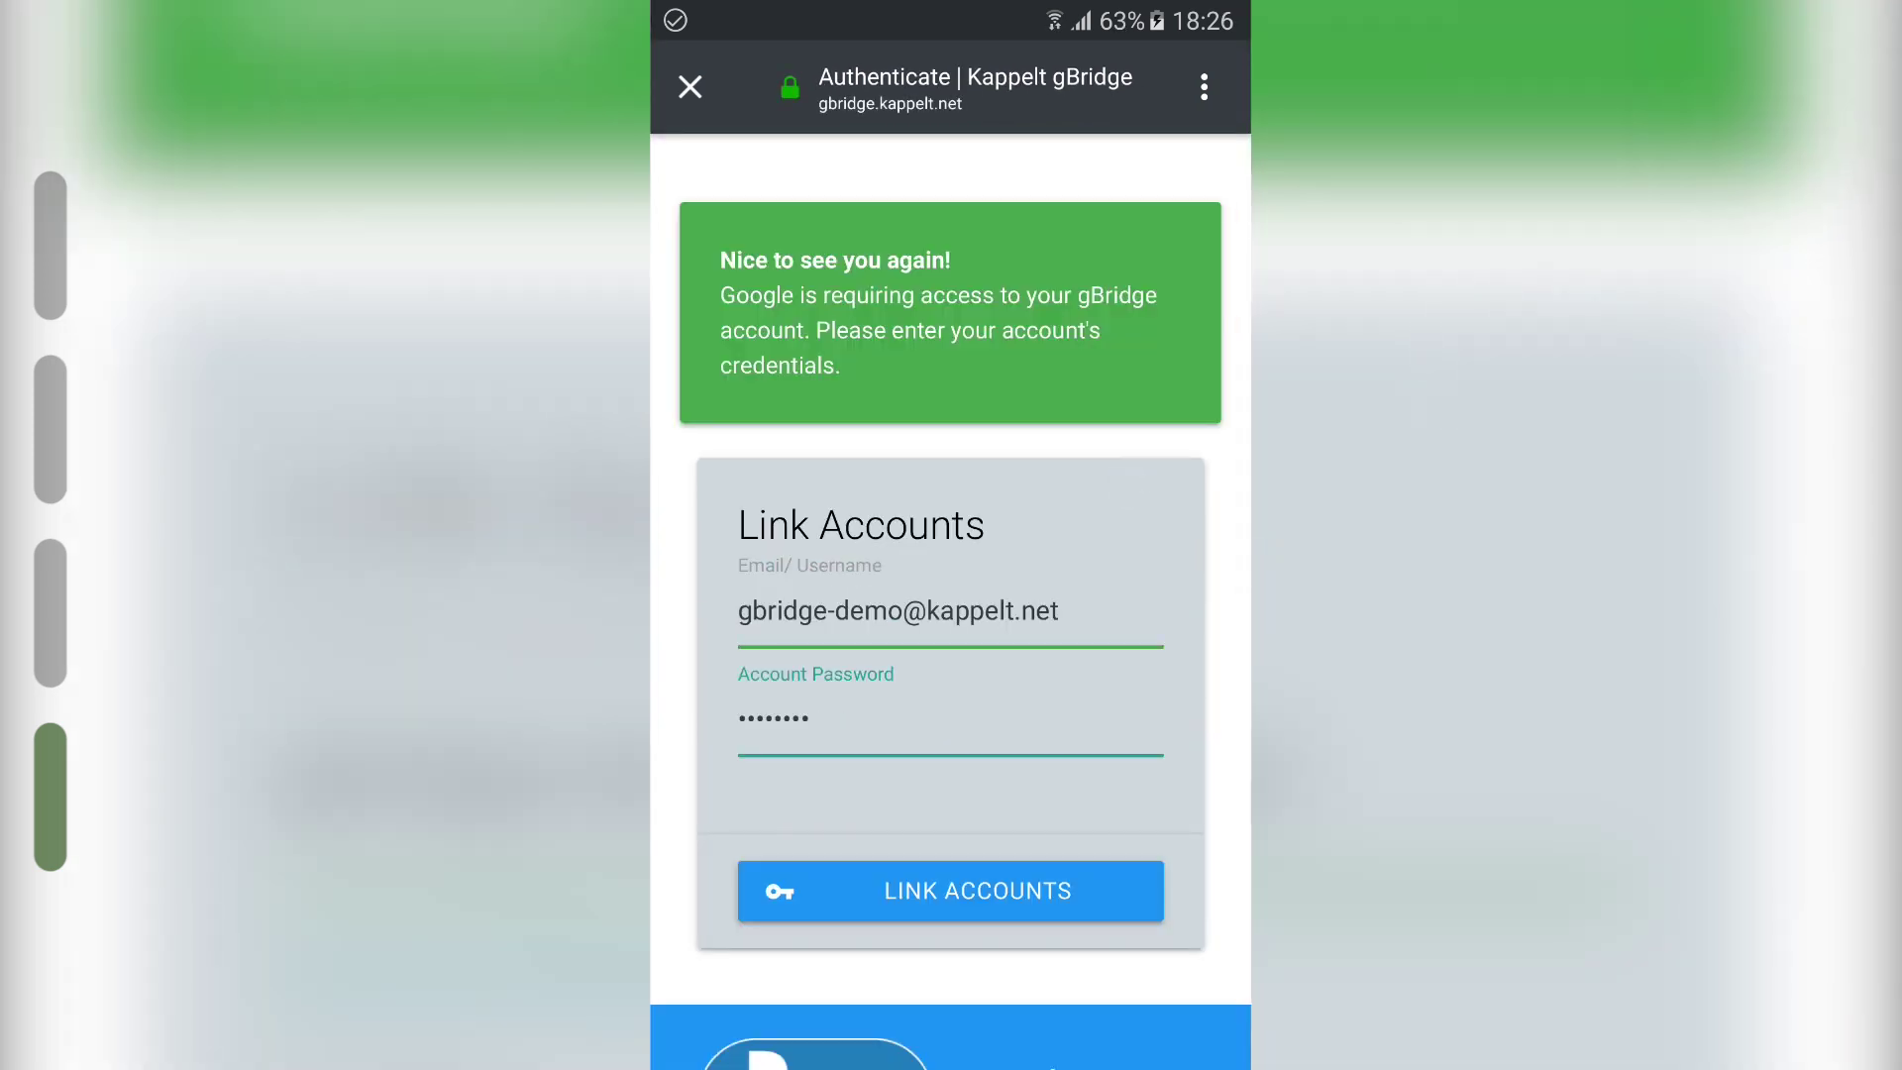
left_click(1036, 888)
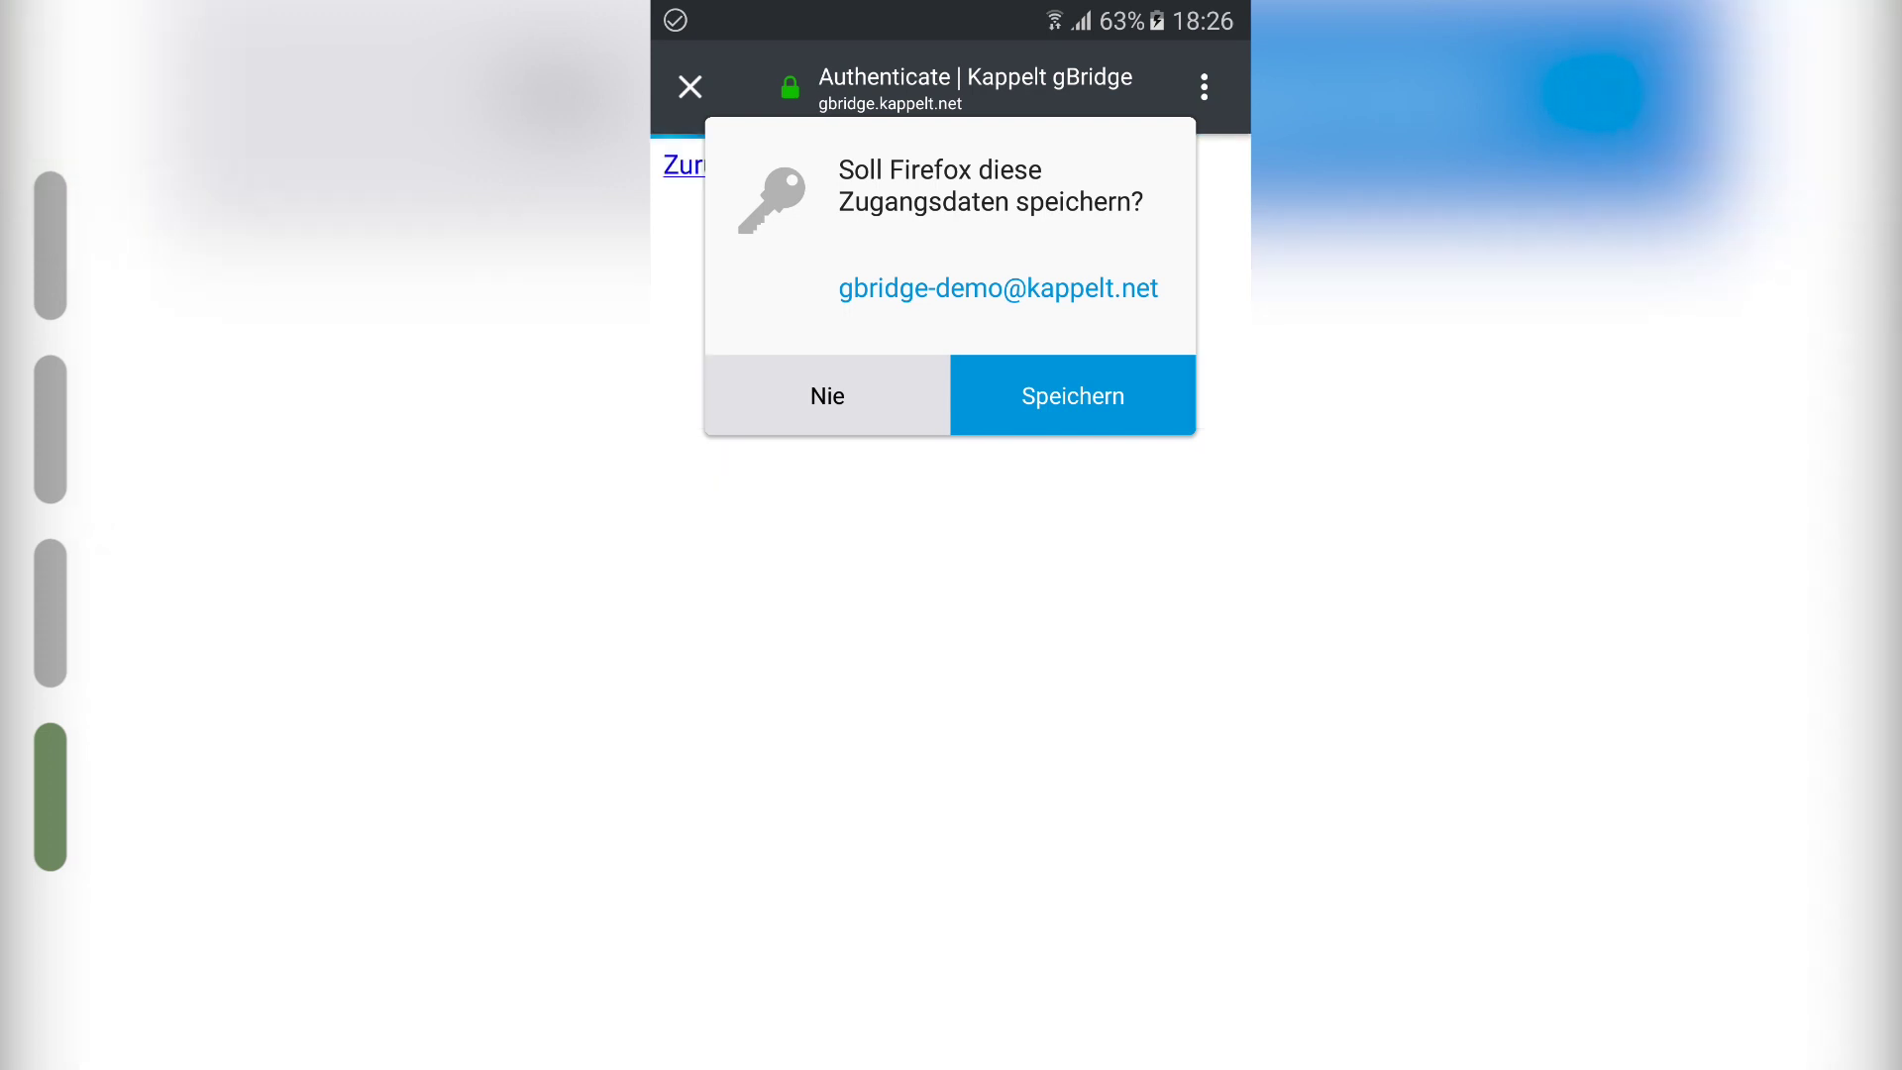
left_click(856, 381)
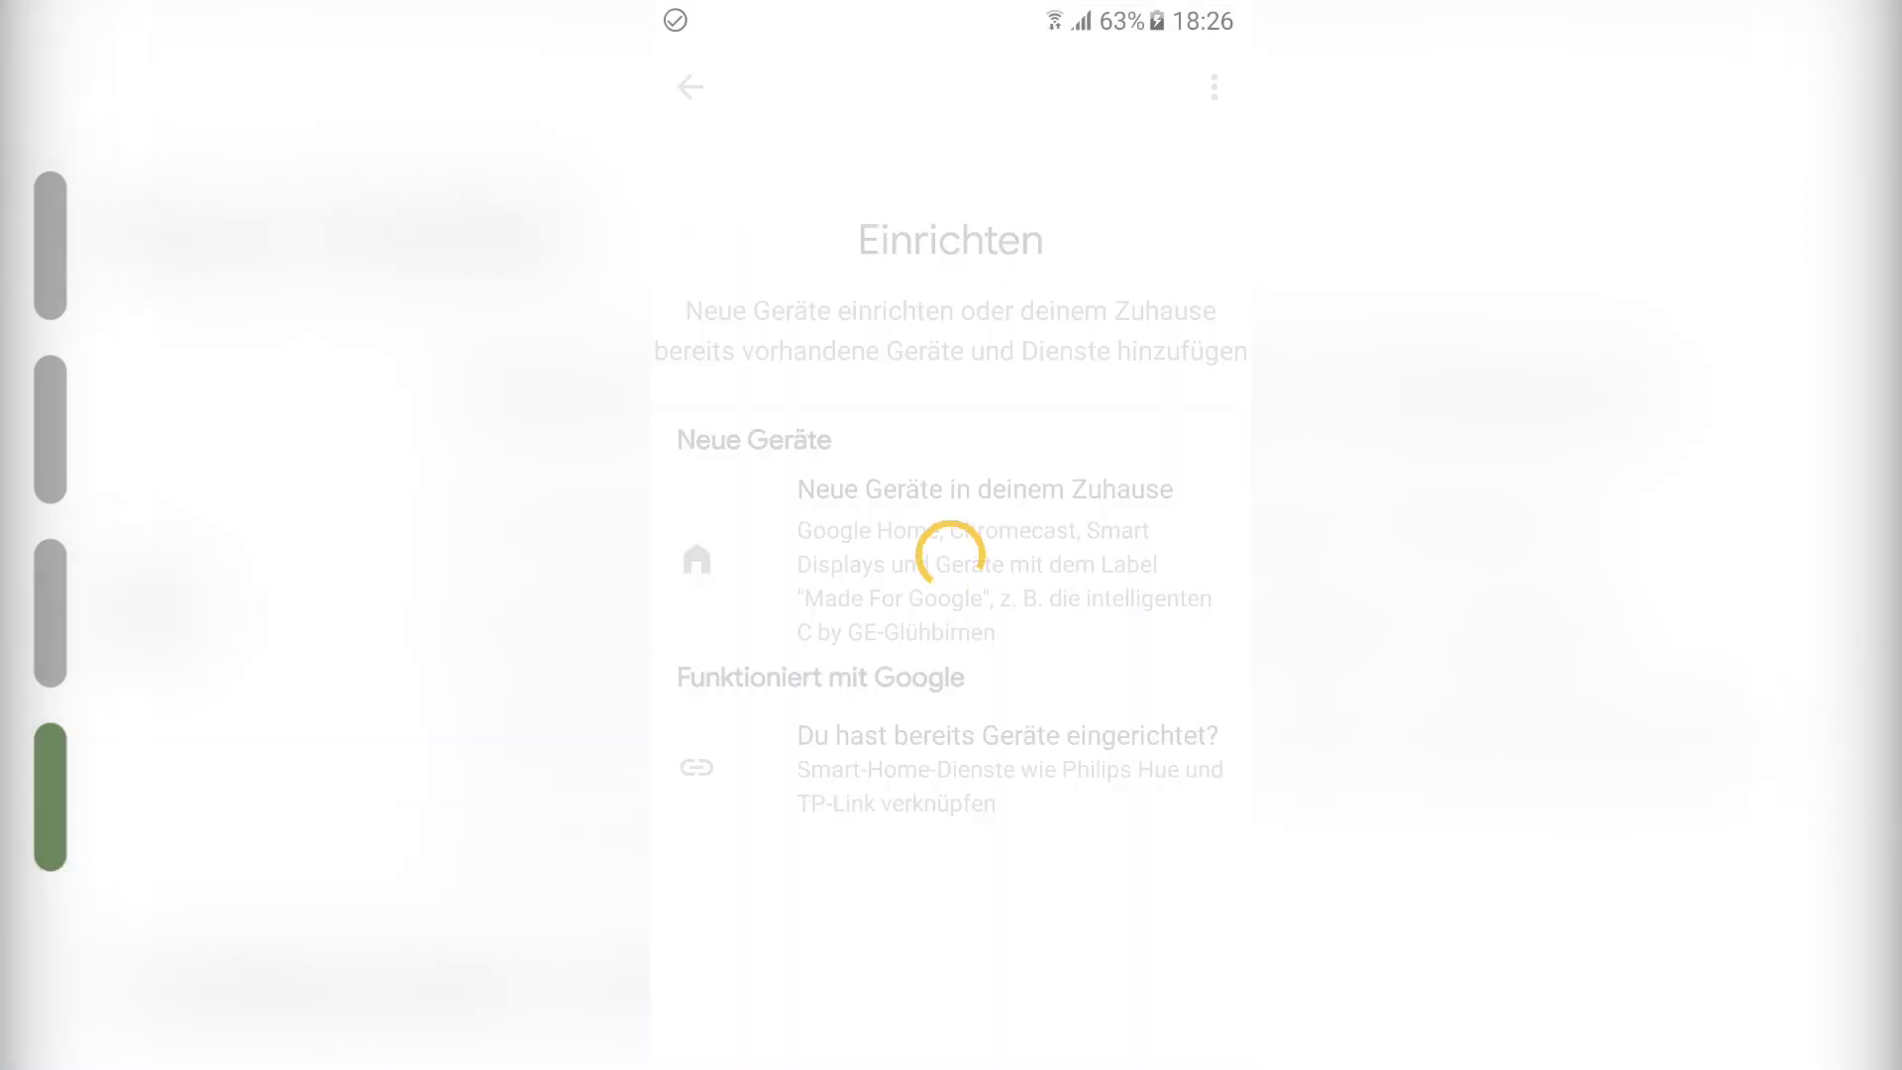
Step: Return to the Konto account page and scroll down through it
left_click(690, 87)
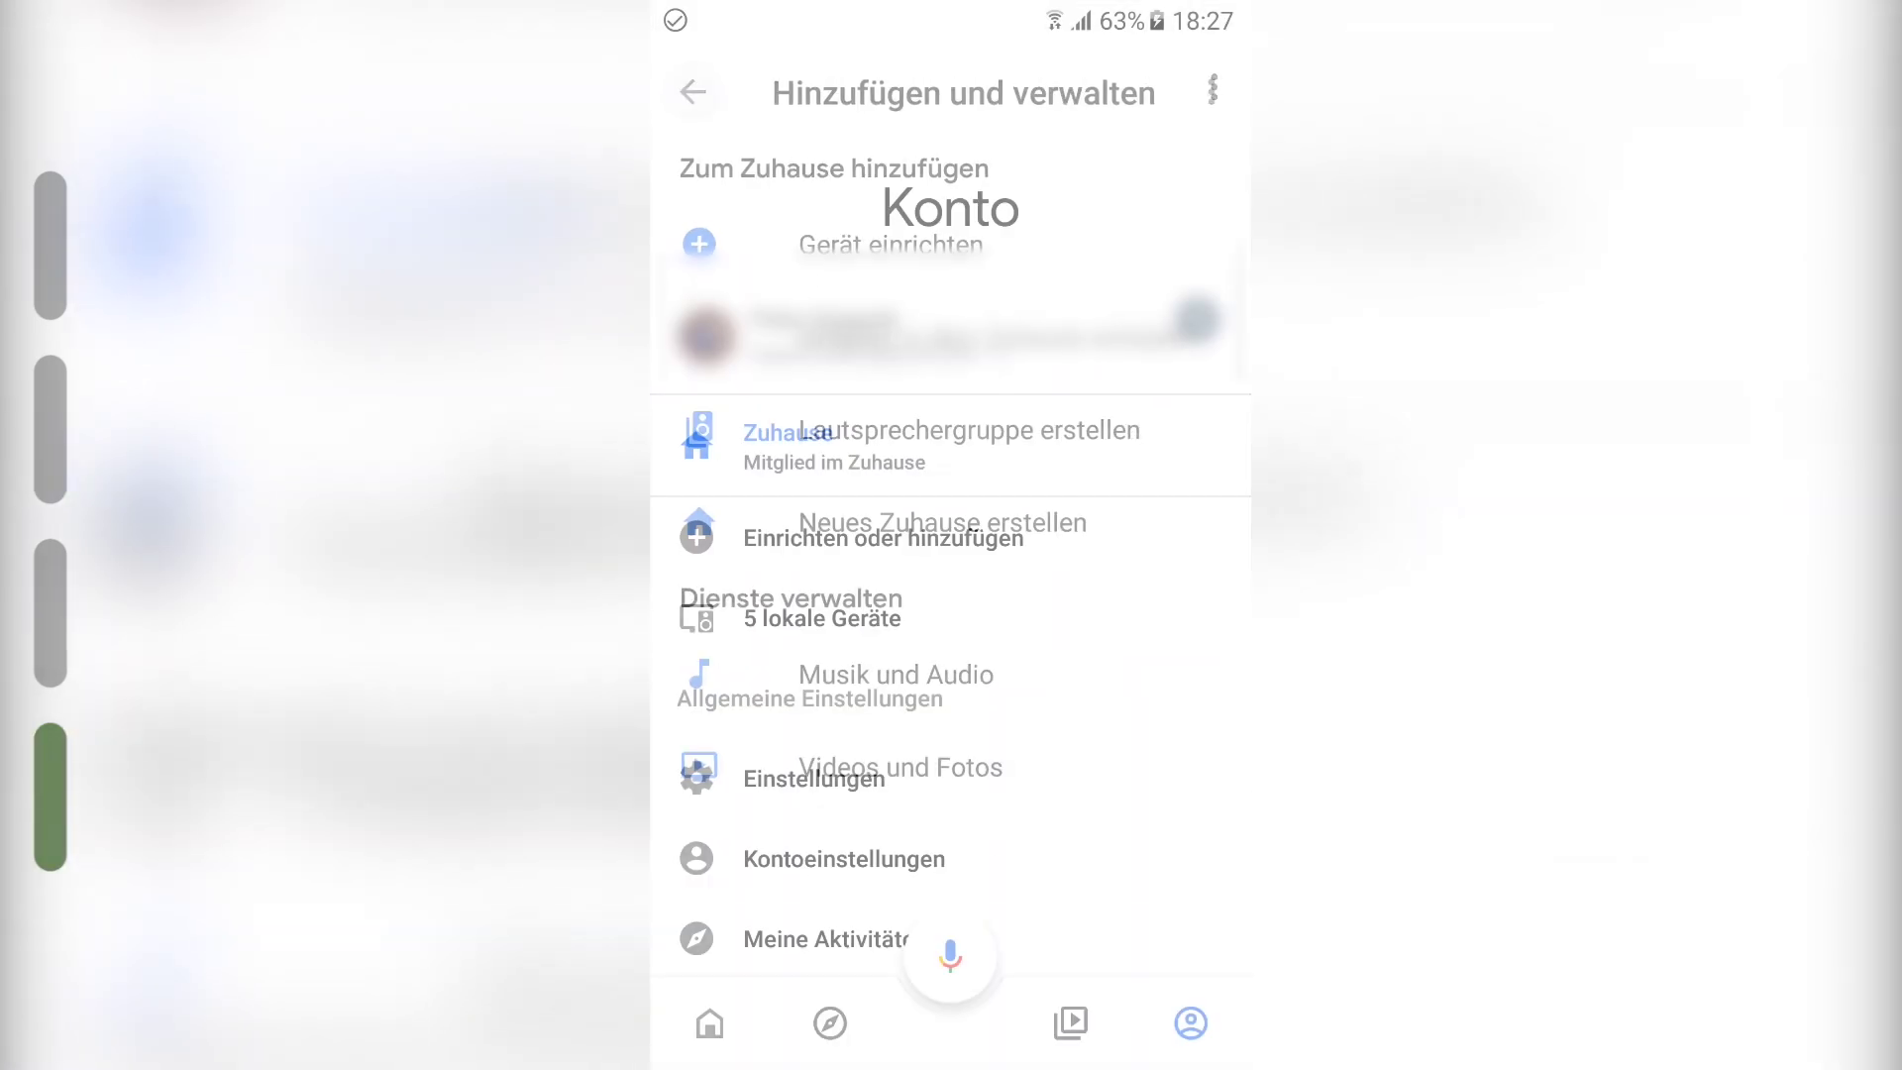
left_click_drag(1083, 813, 1113, 599)
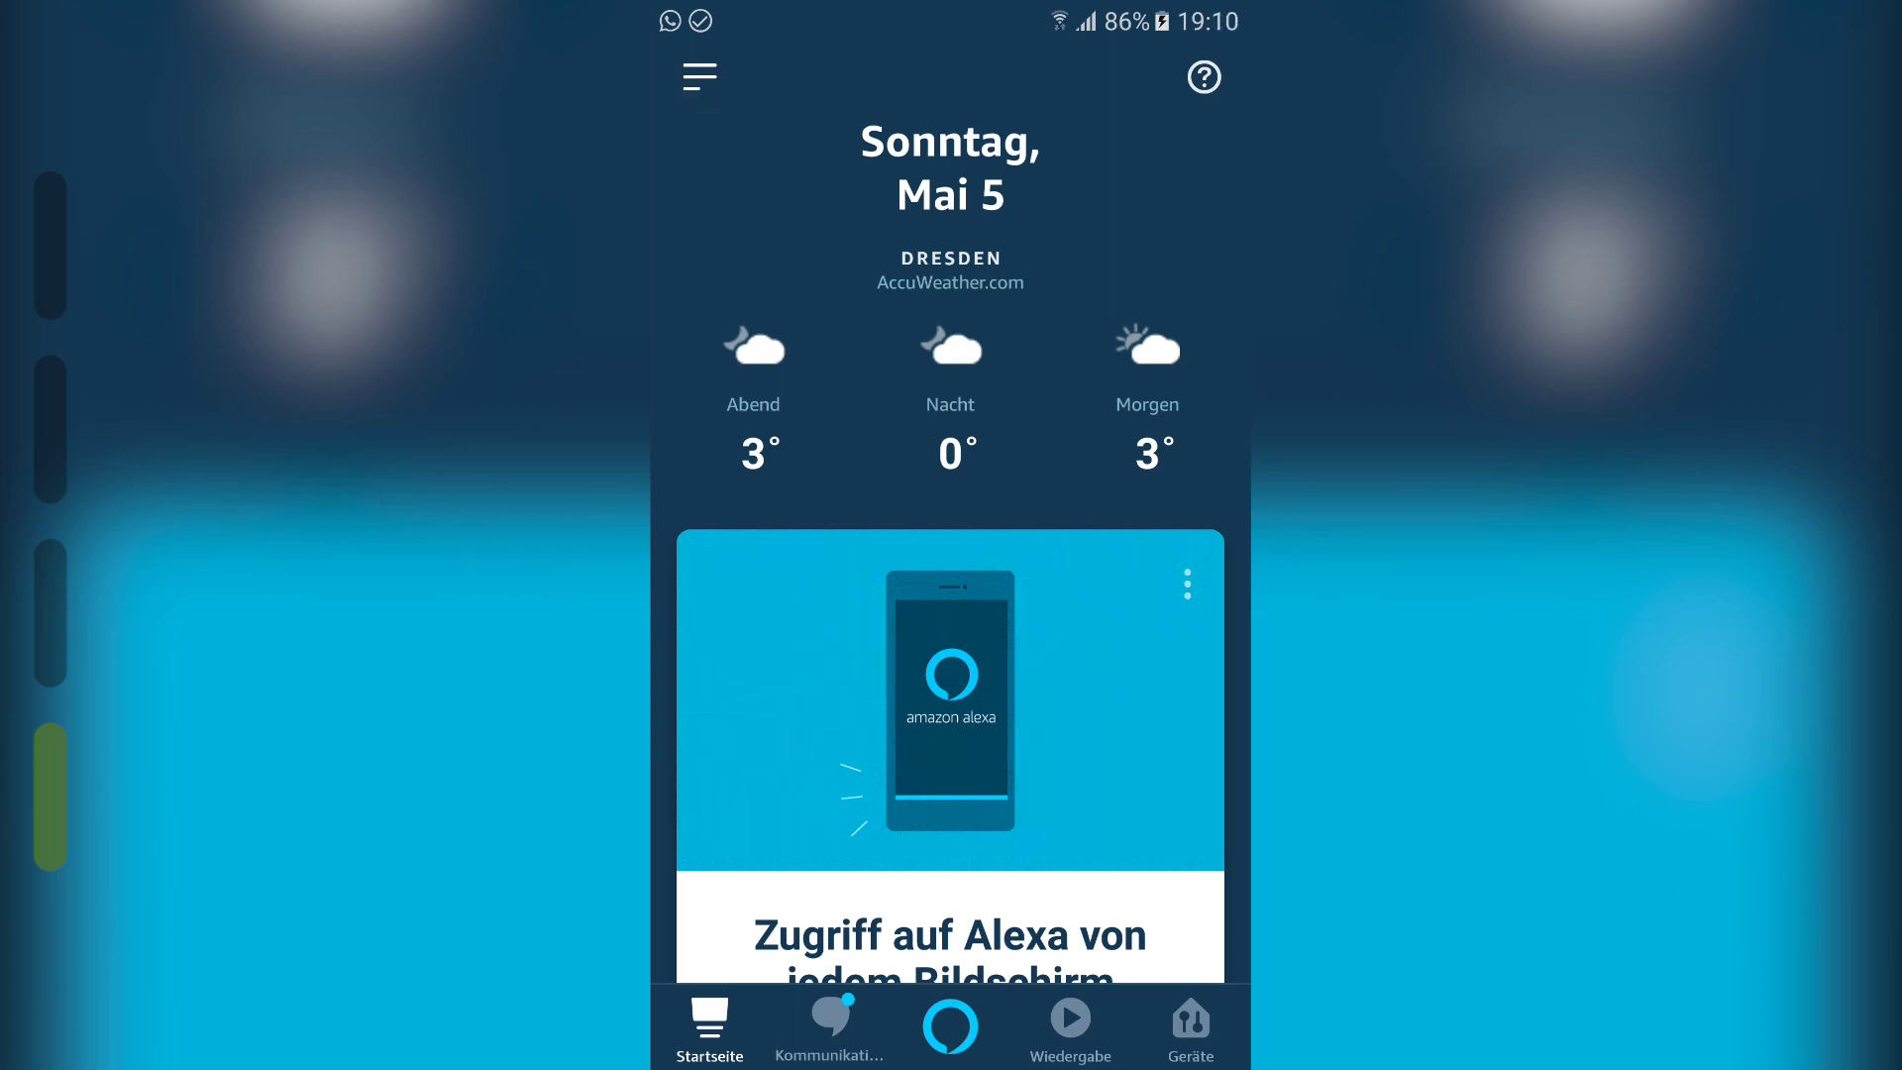
Step: Enable the gBridge.io skill from Your Skills and sign in to link the gBridge account
left_click(707, 83)
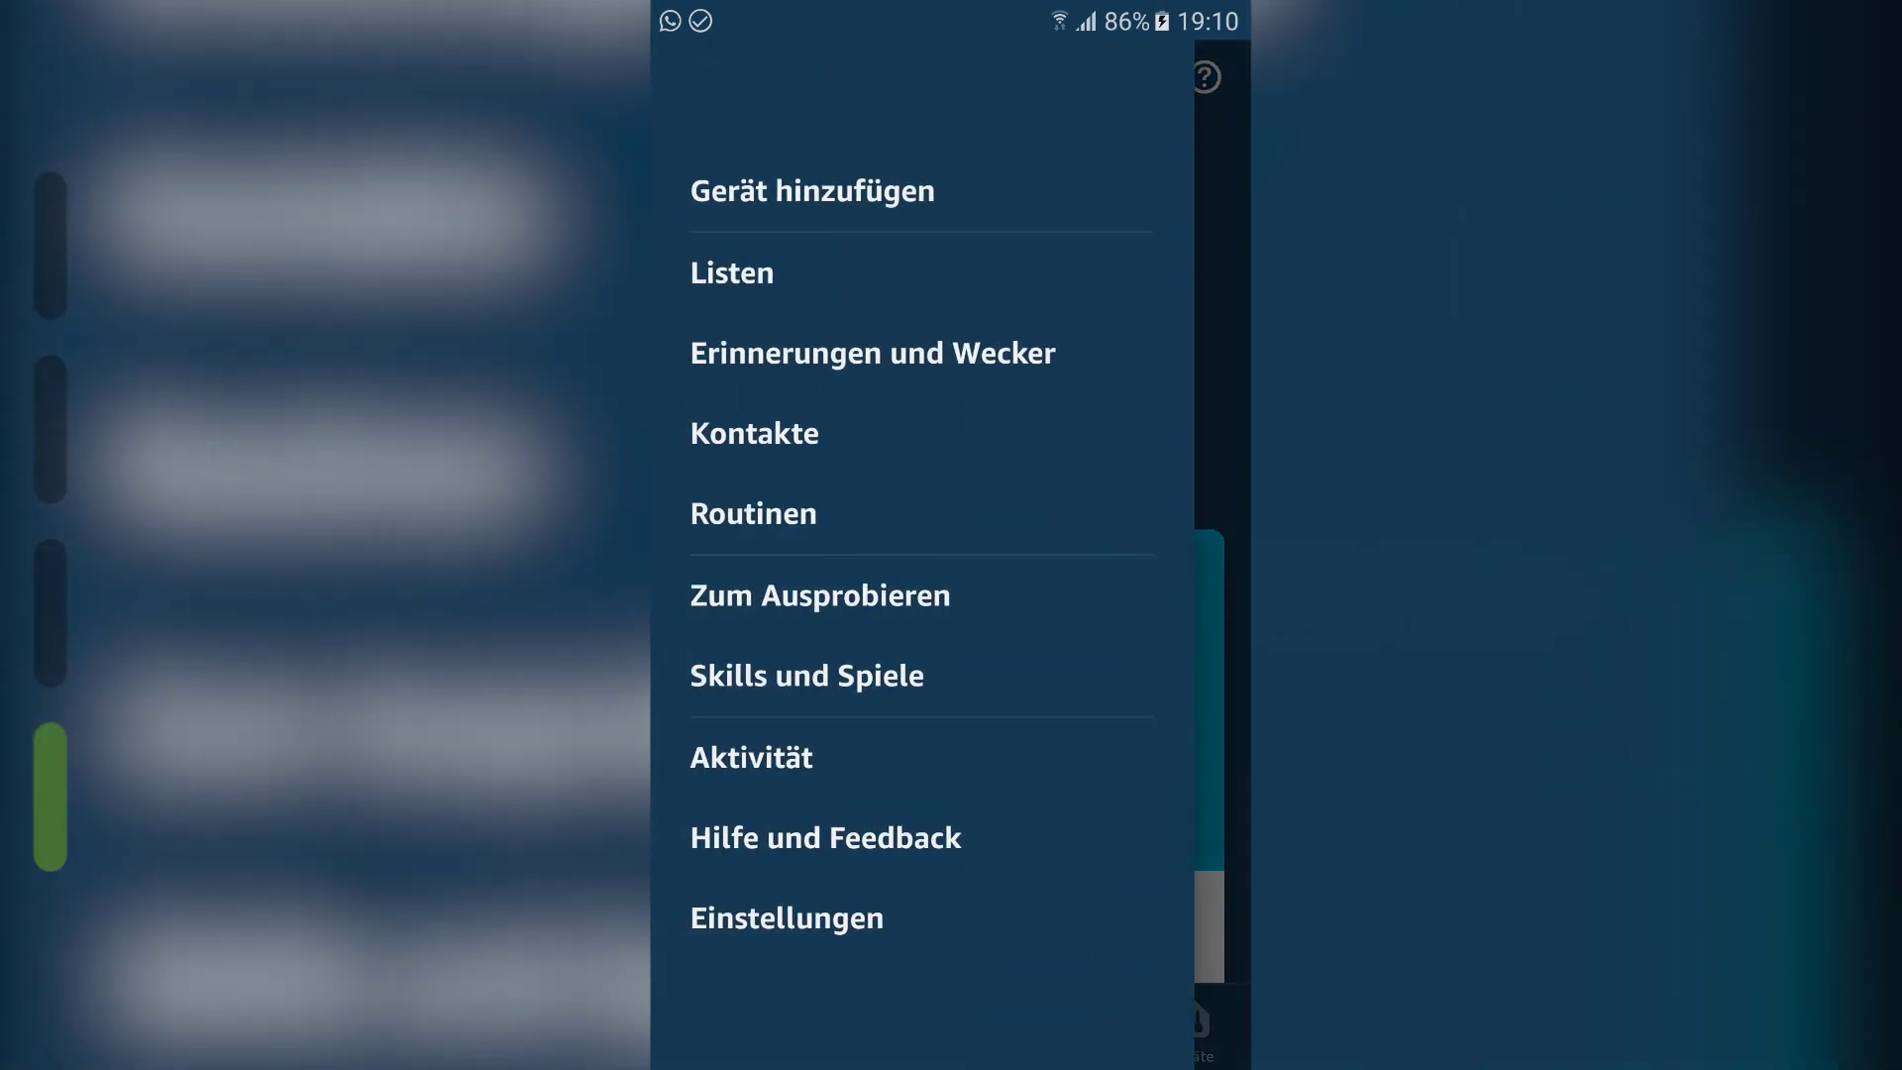
key("Escape")
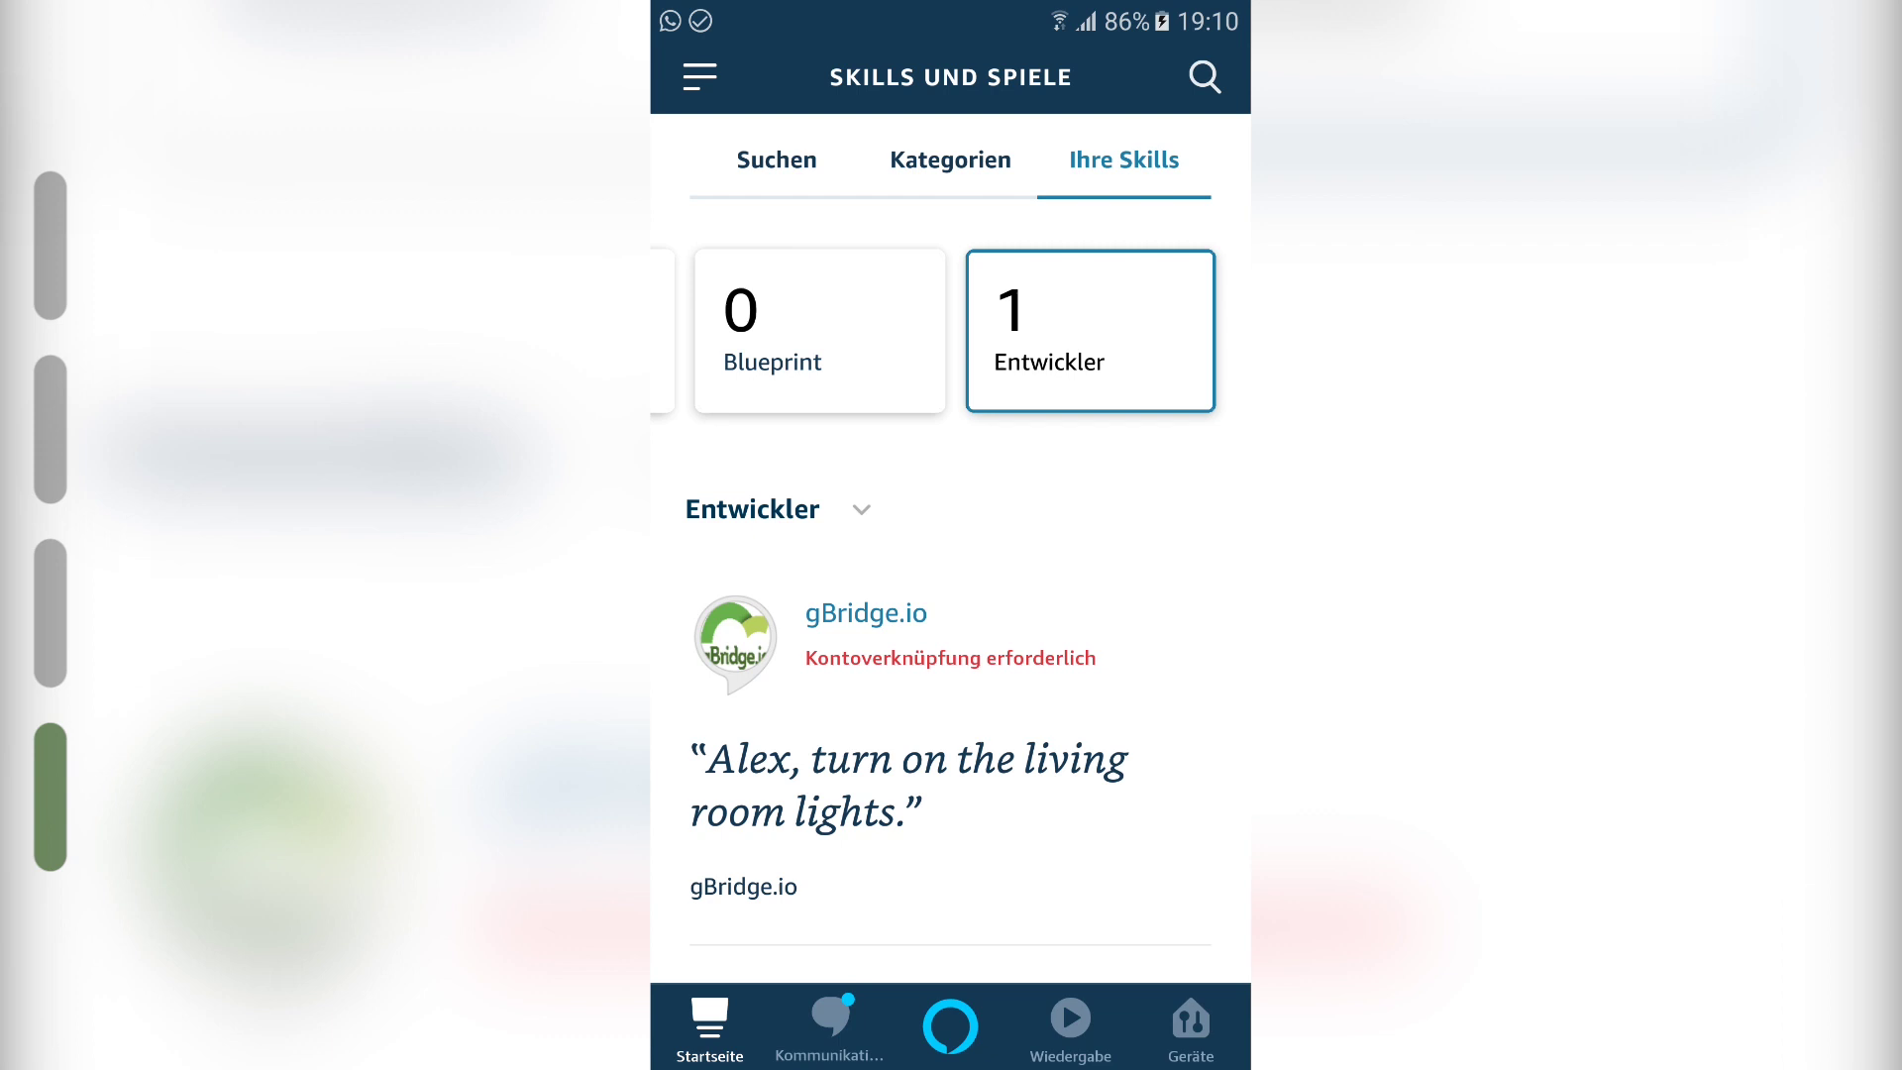
left_click(1059, 660)
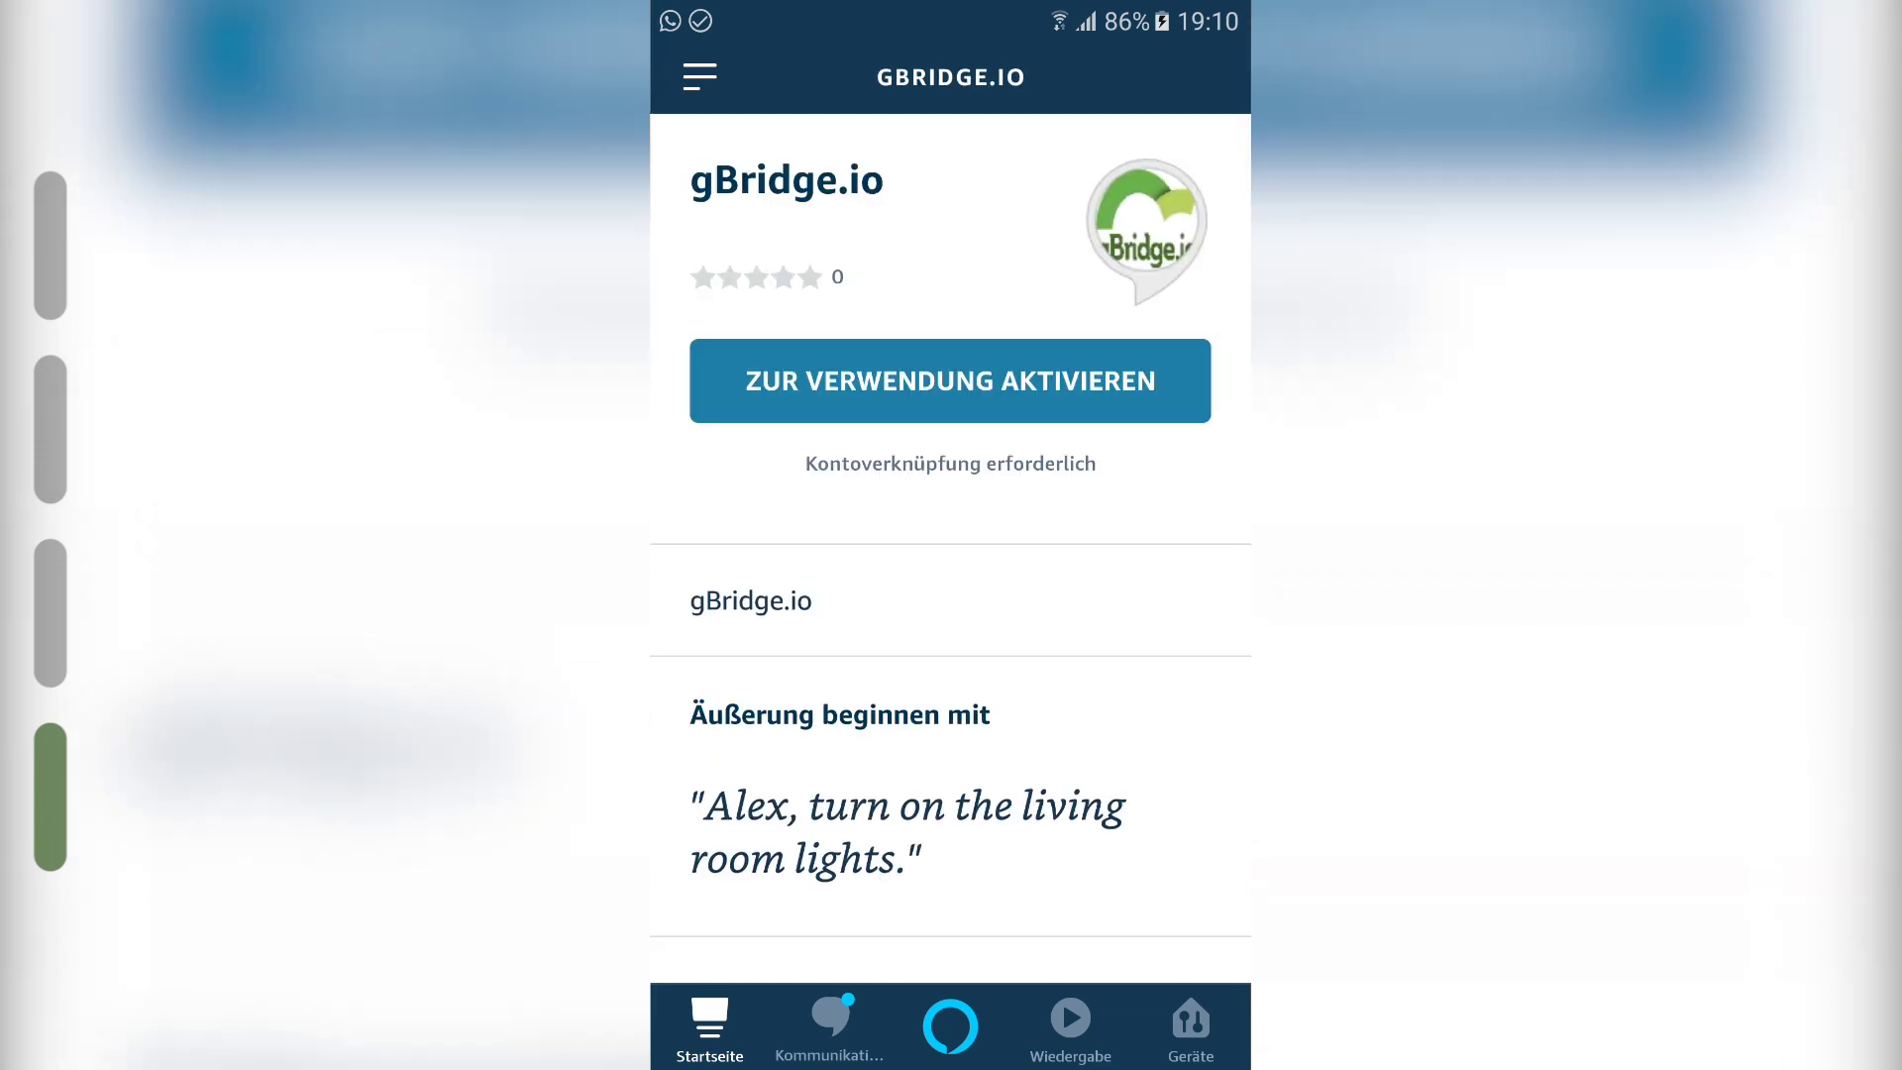
left_click(1103, 396)
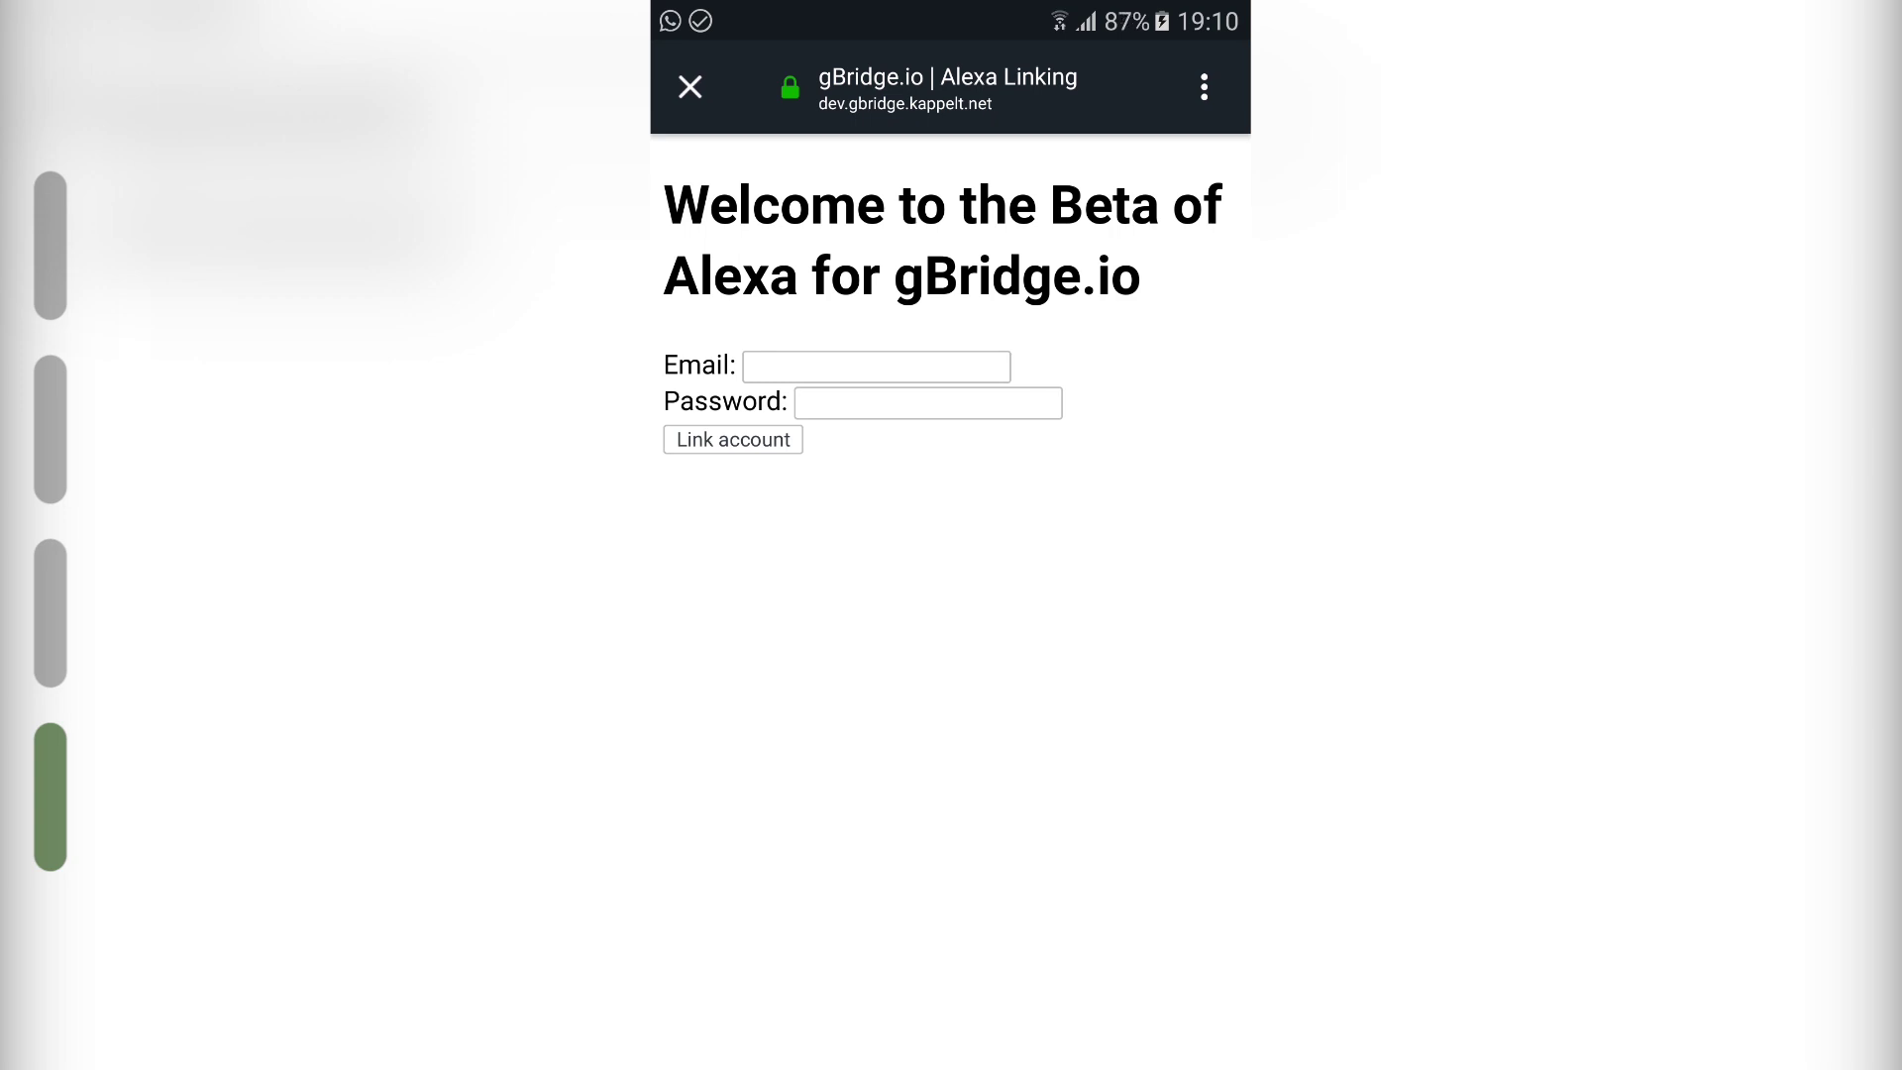
left_click_drag(978, 841, 1041, 673)
left_click(728, 458)
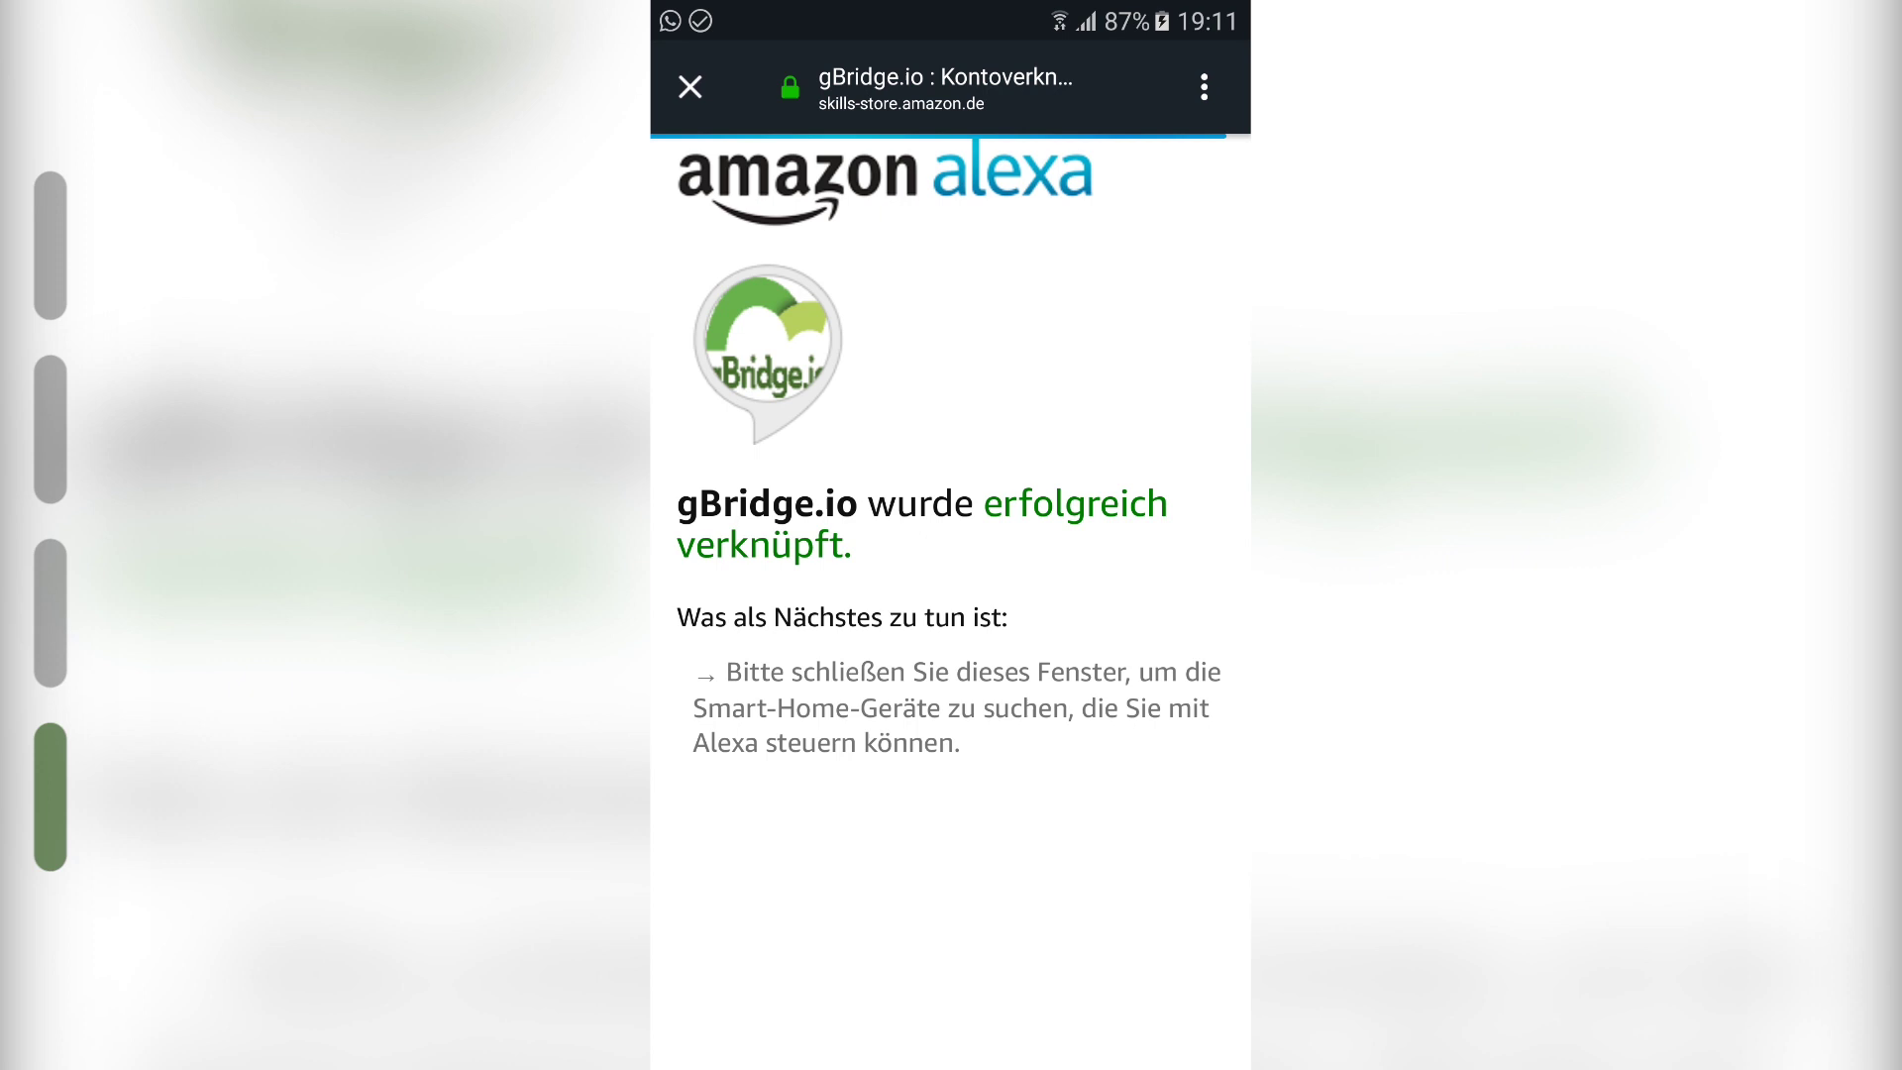
Step: Discover devices, set up the found lampe as Ceiling Light, and skip the group assignment
left_click(690, 87)
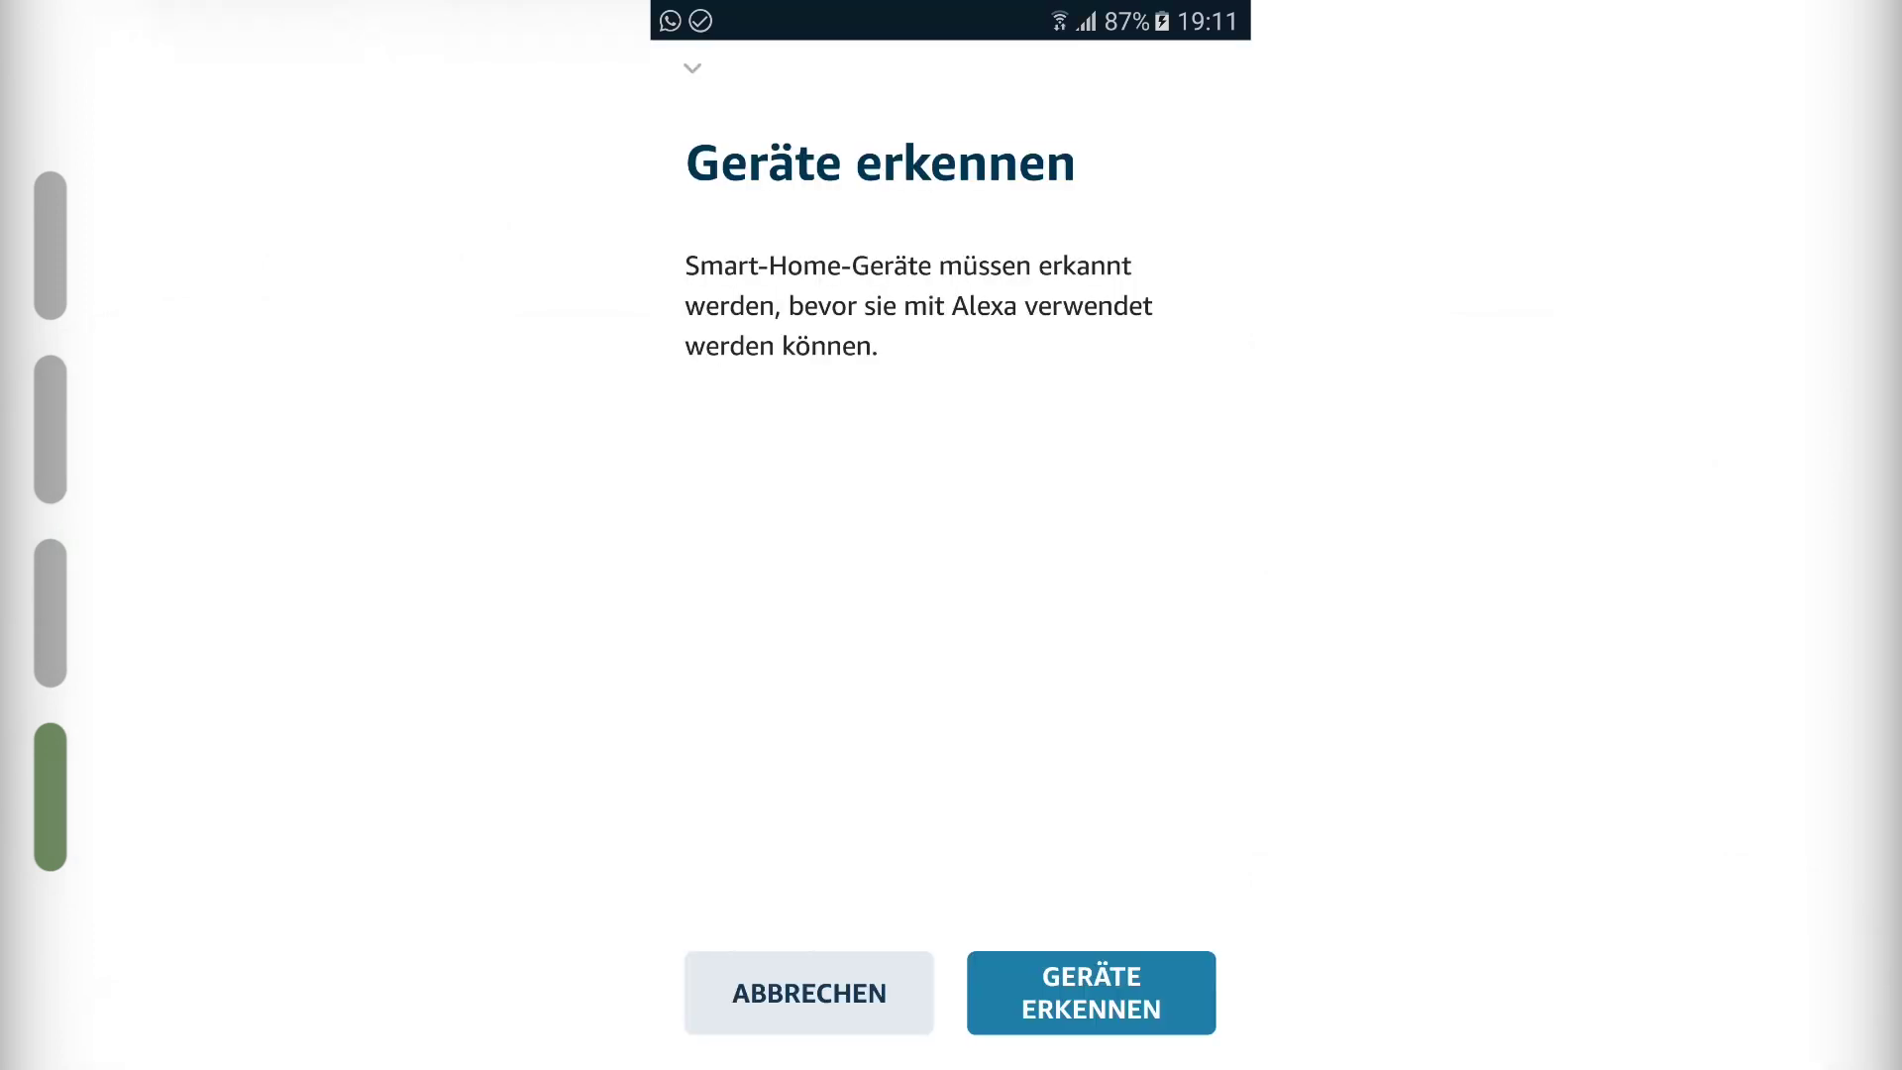
left_click(1126, 991)
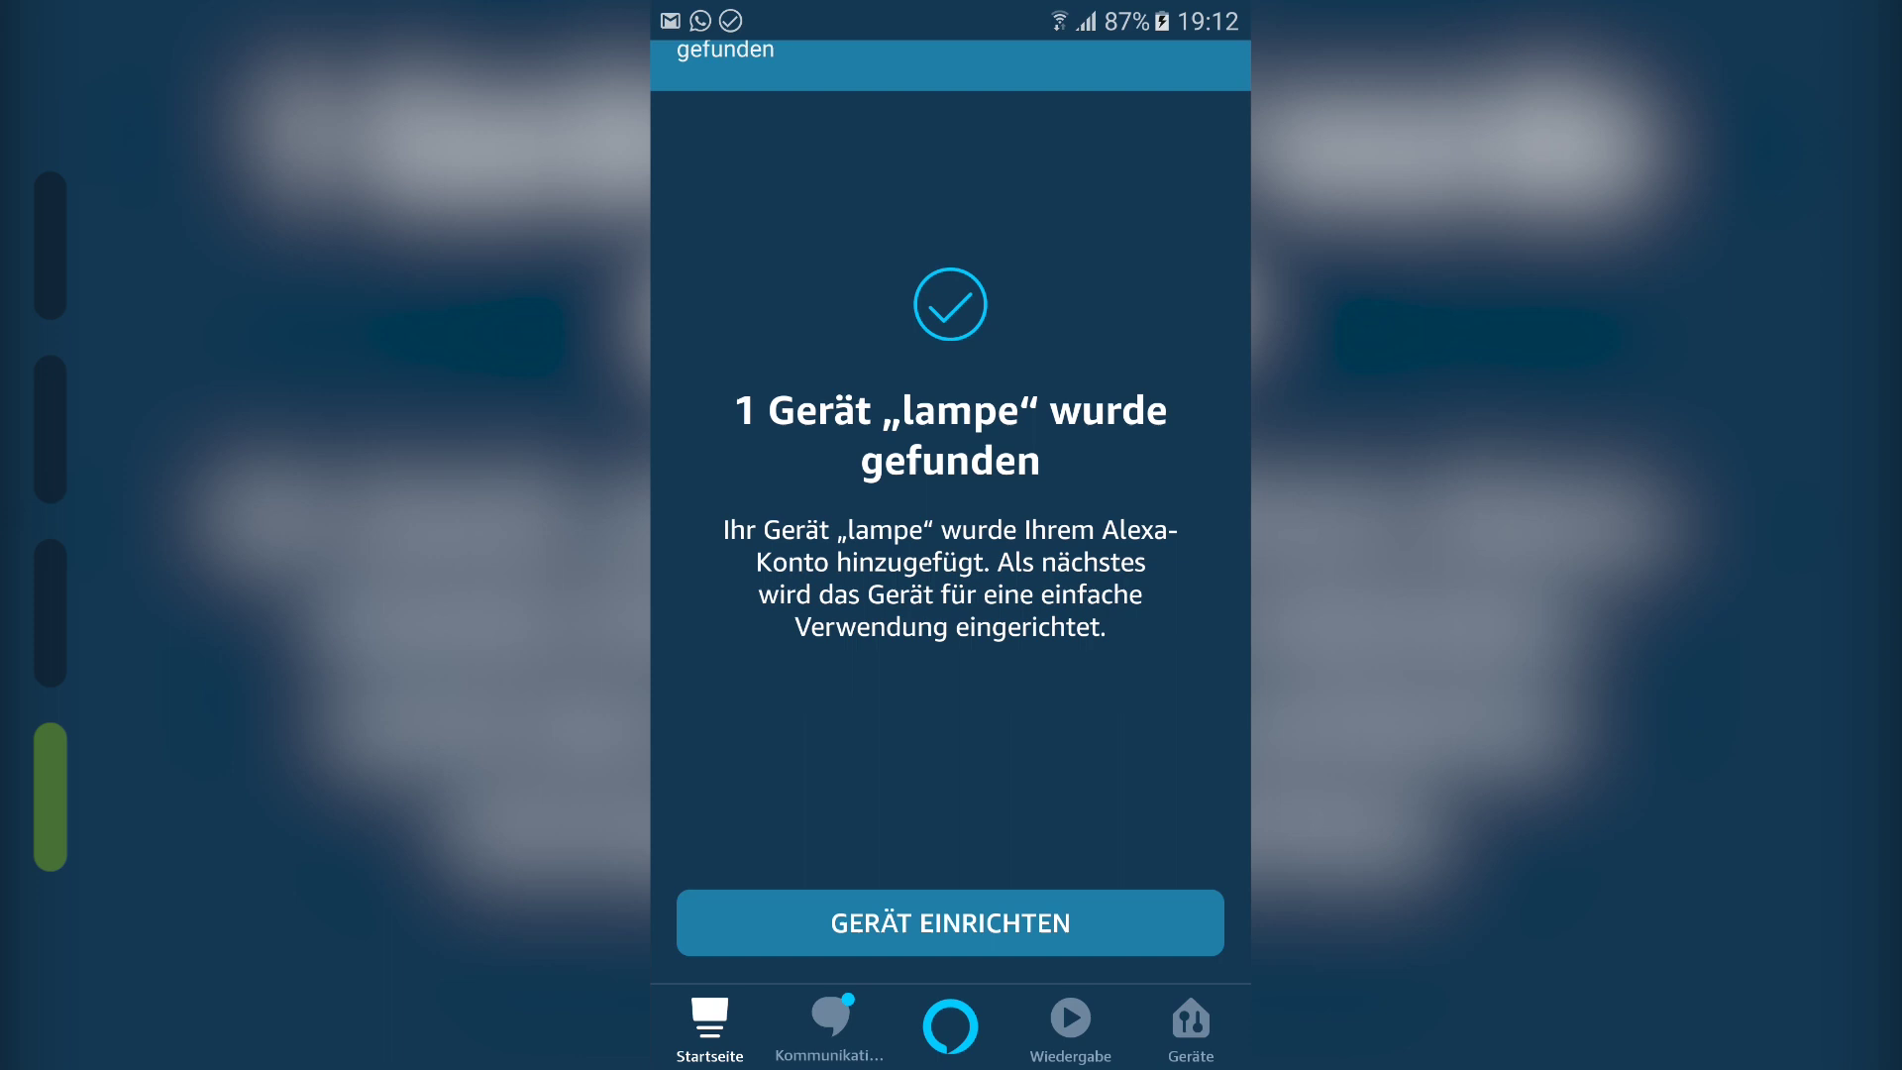
left_click(1094, 918)
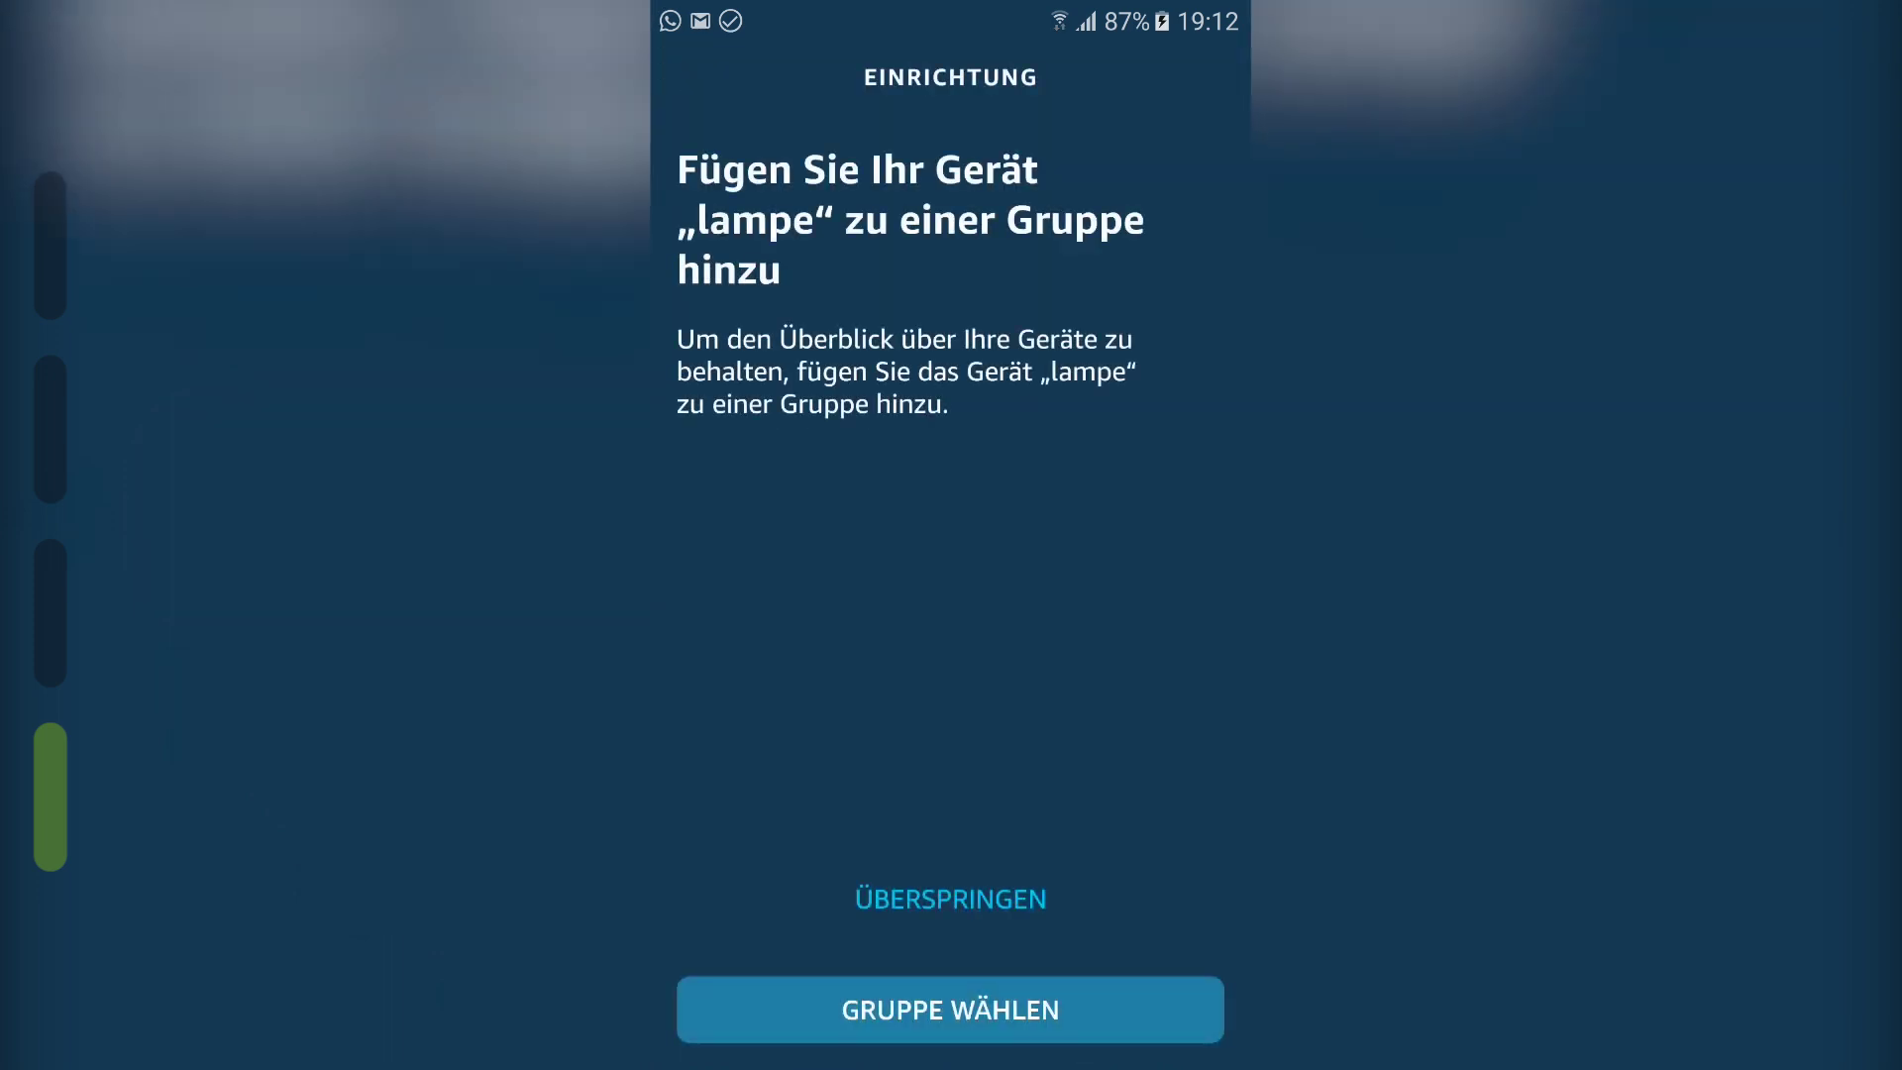
left_click(960, 896)
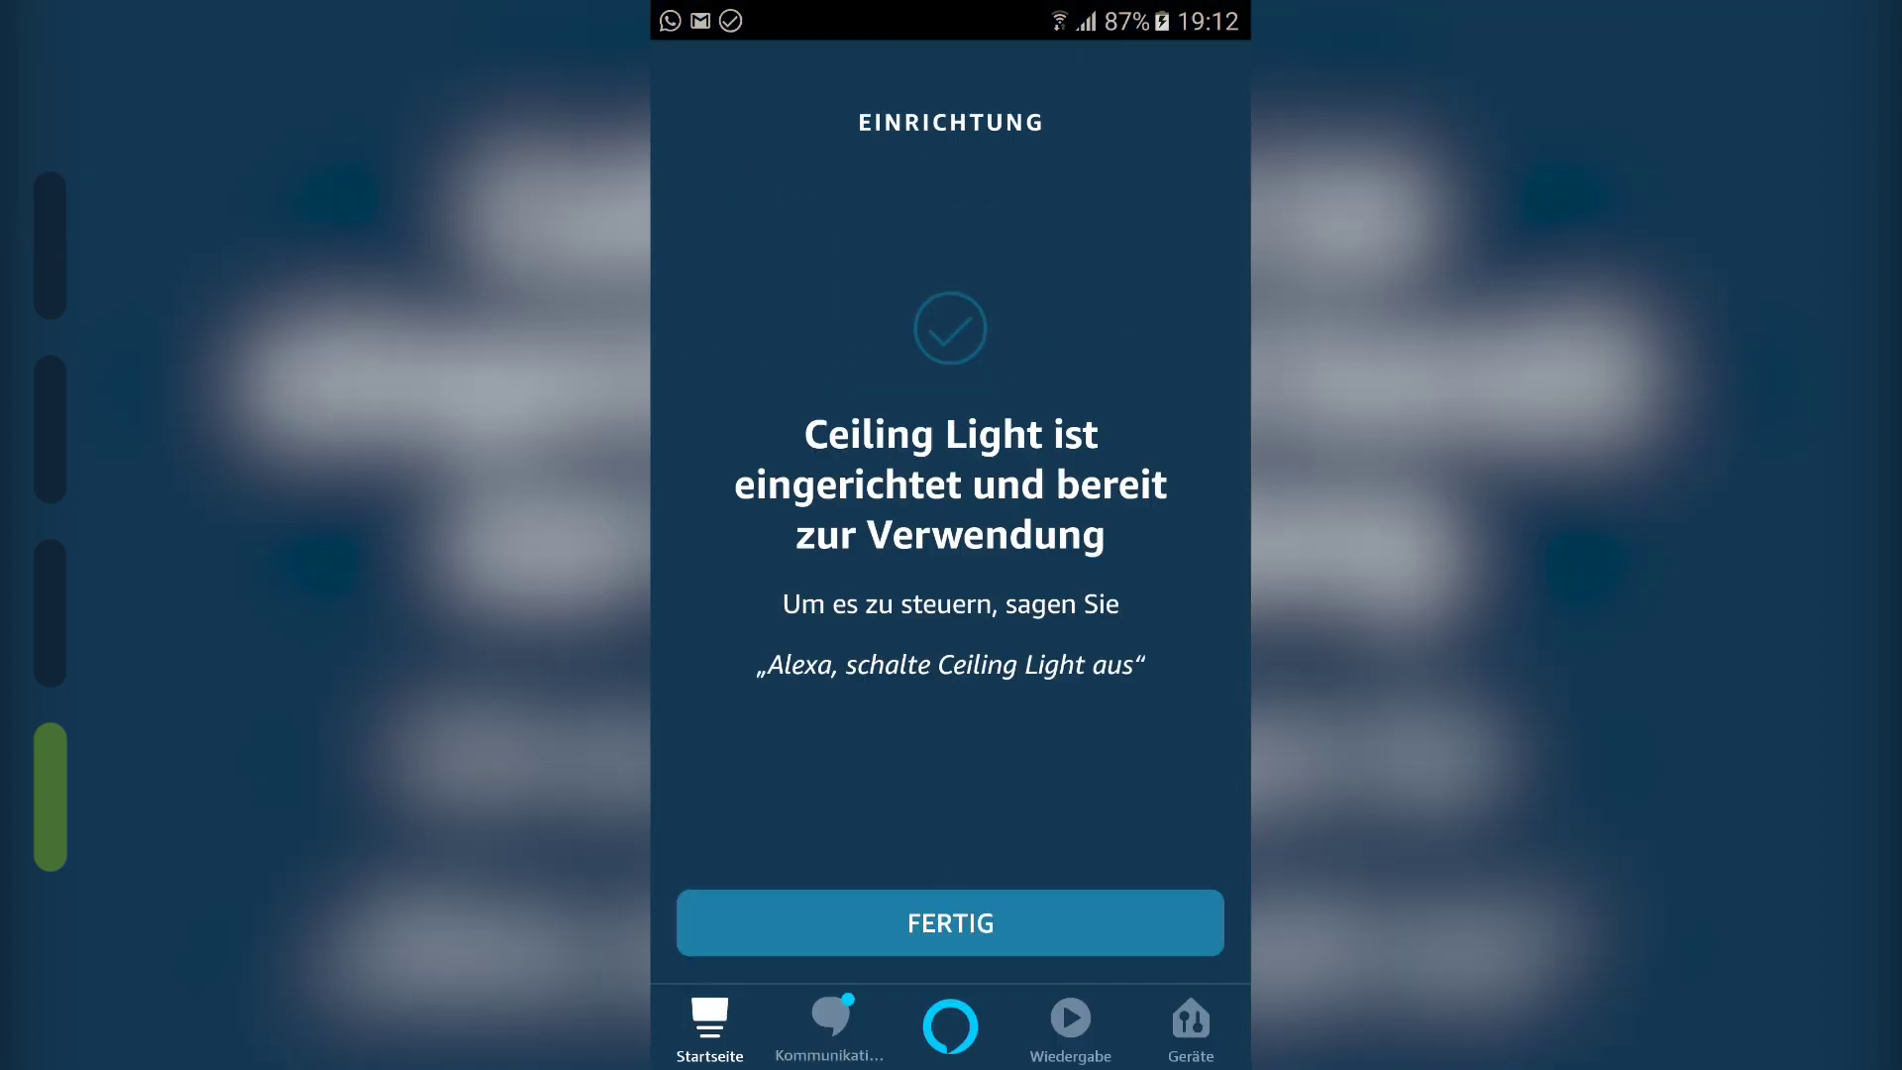
left_click(1049, 928)
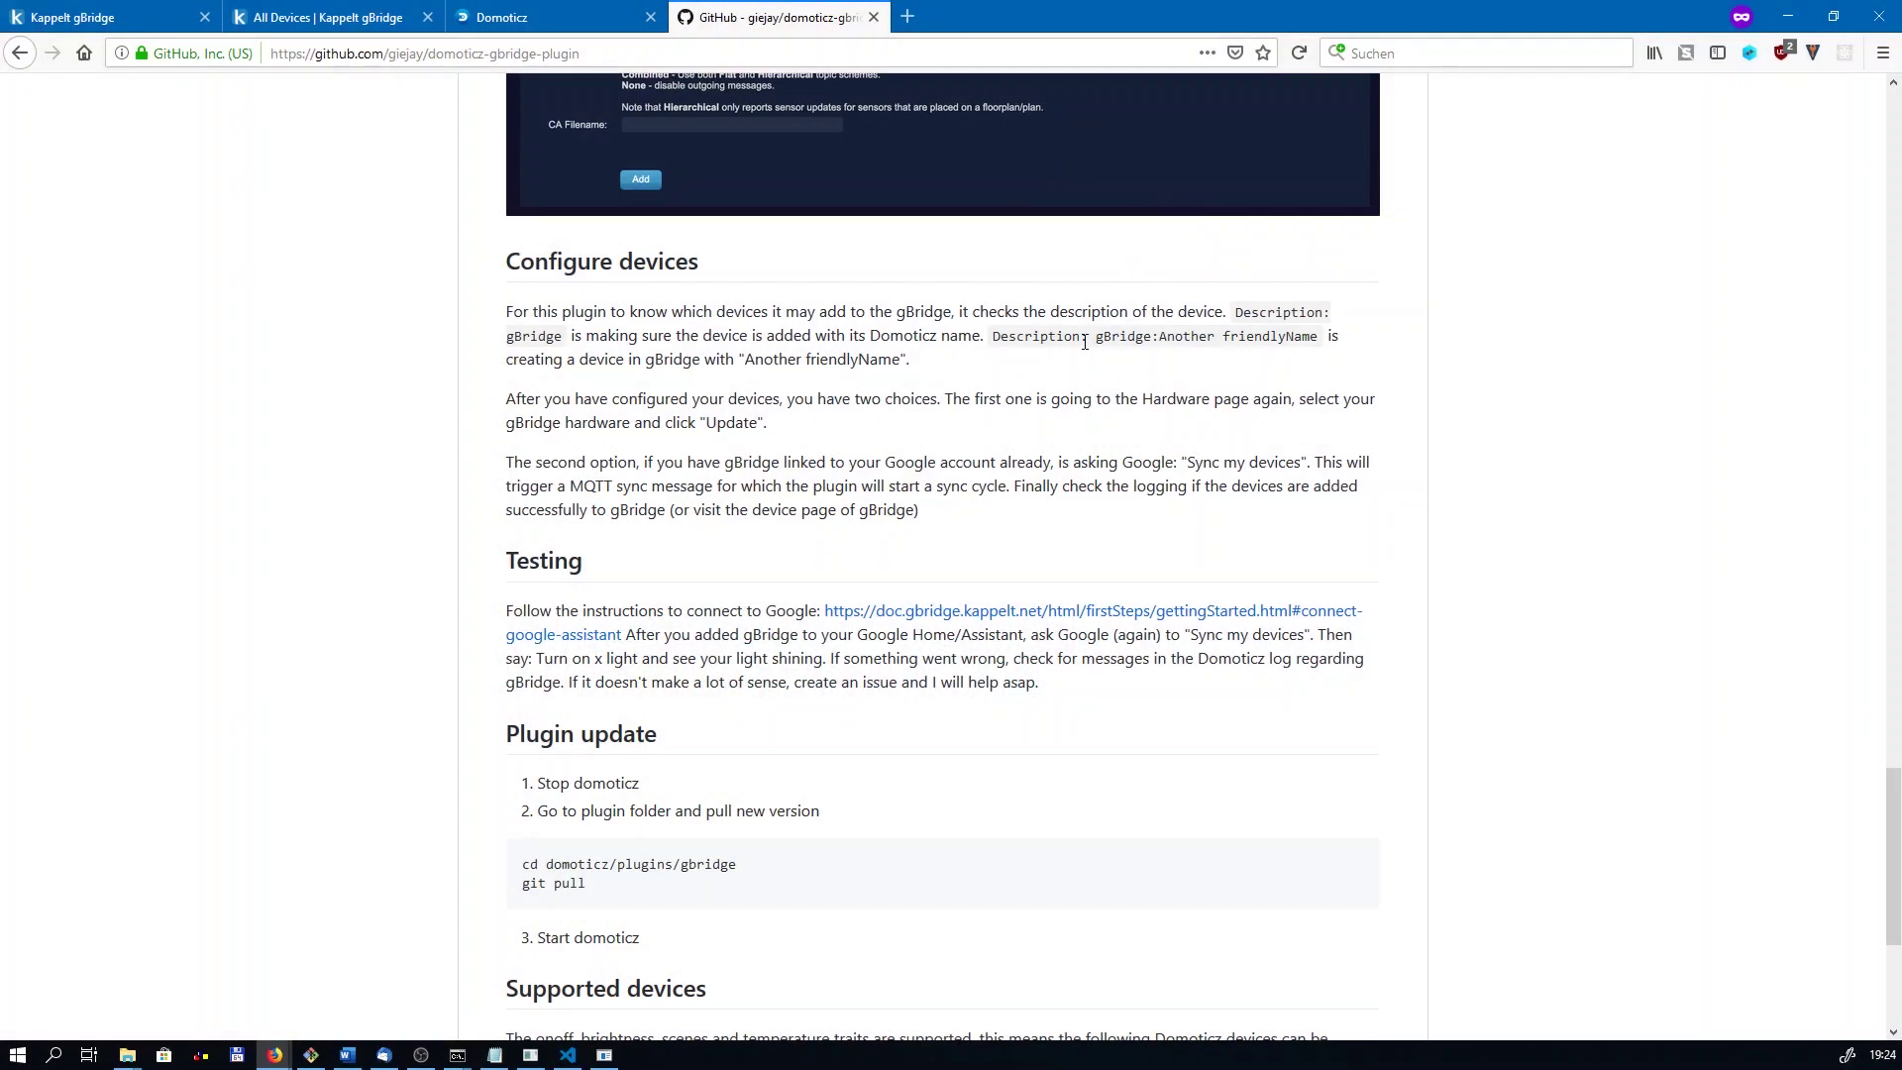
Step: Scroll the domoticz-gbridge-plugin README to its Supported devices list and highlight it
left_click_drag(288, 53, 693, 55)
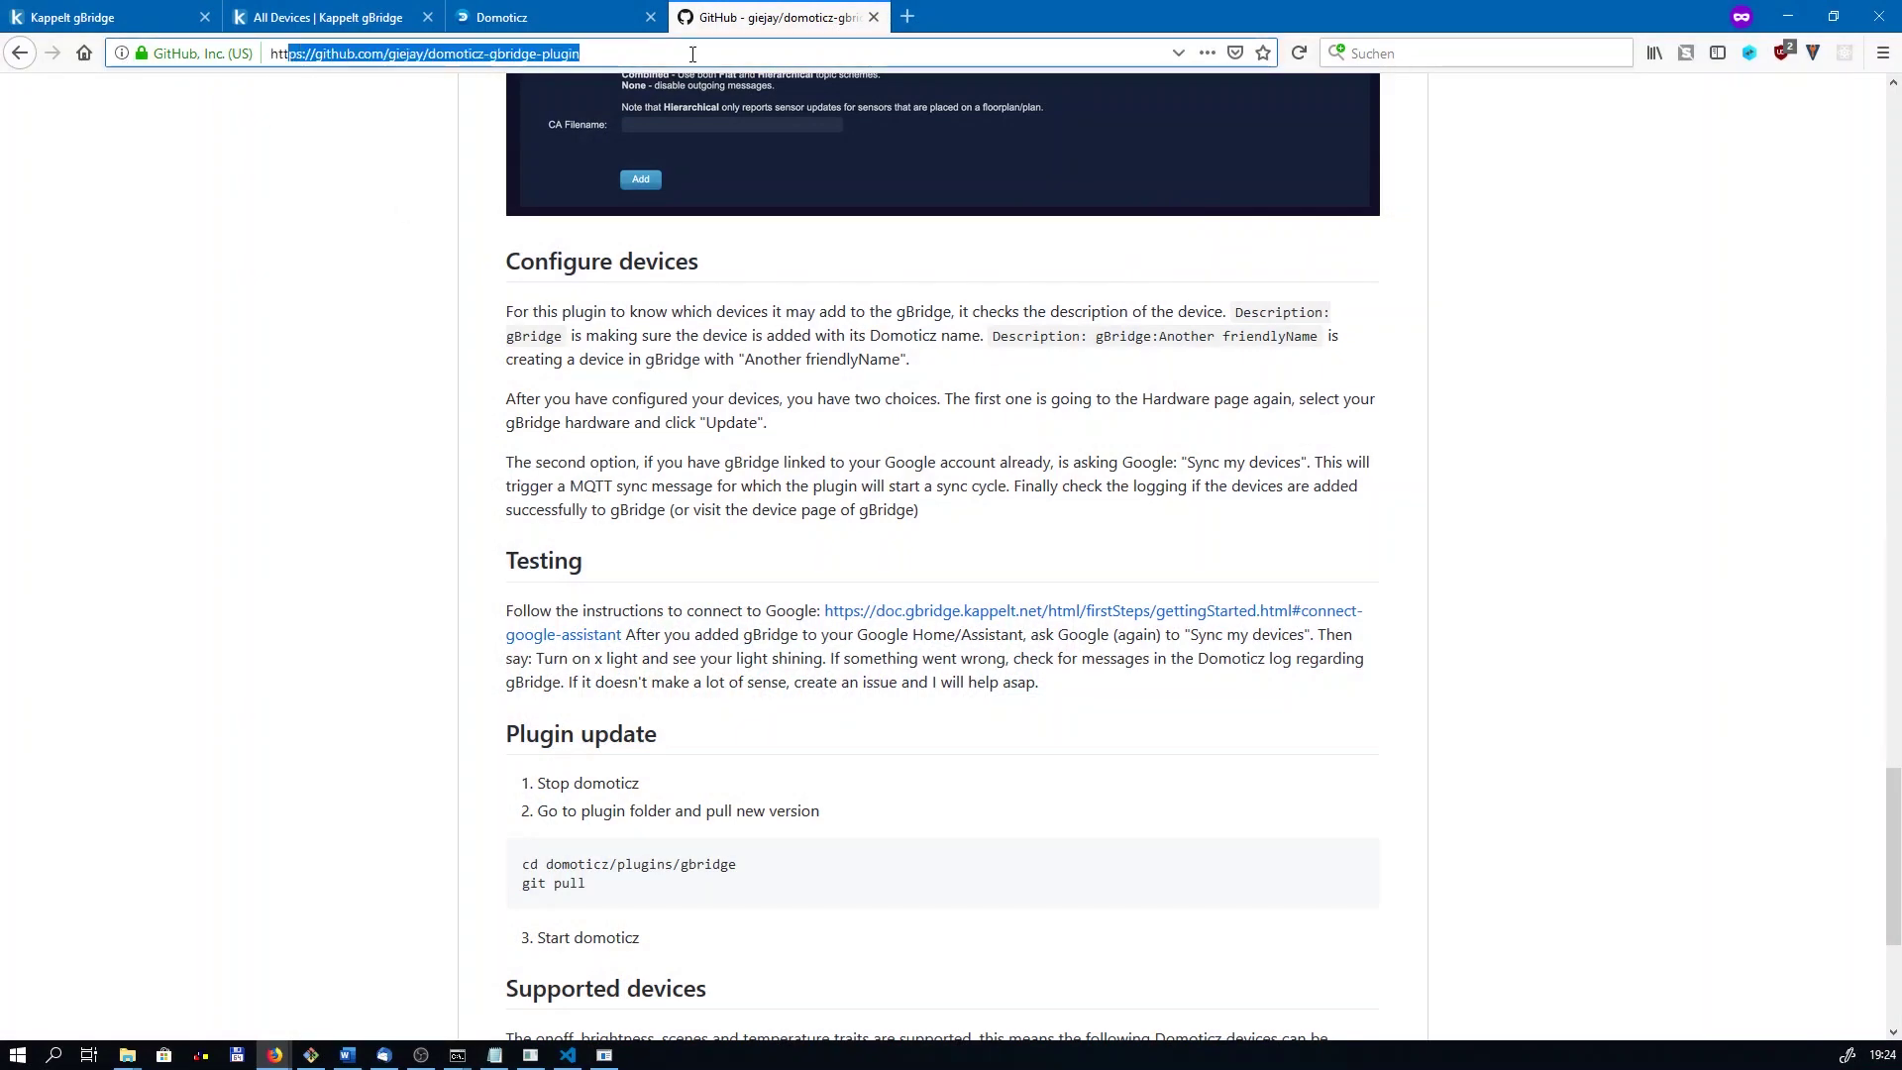
left_click(694, 239)
scroll(689, 486, "down", 4)
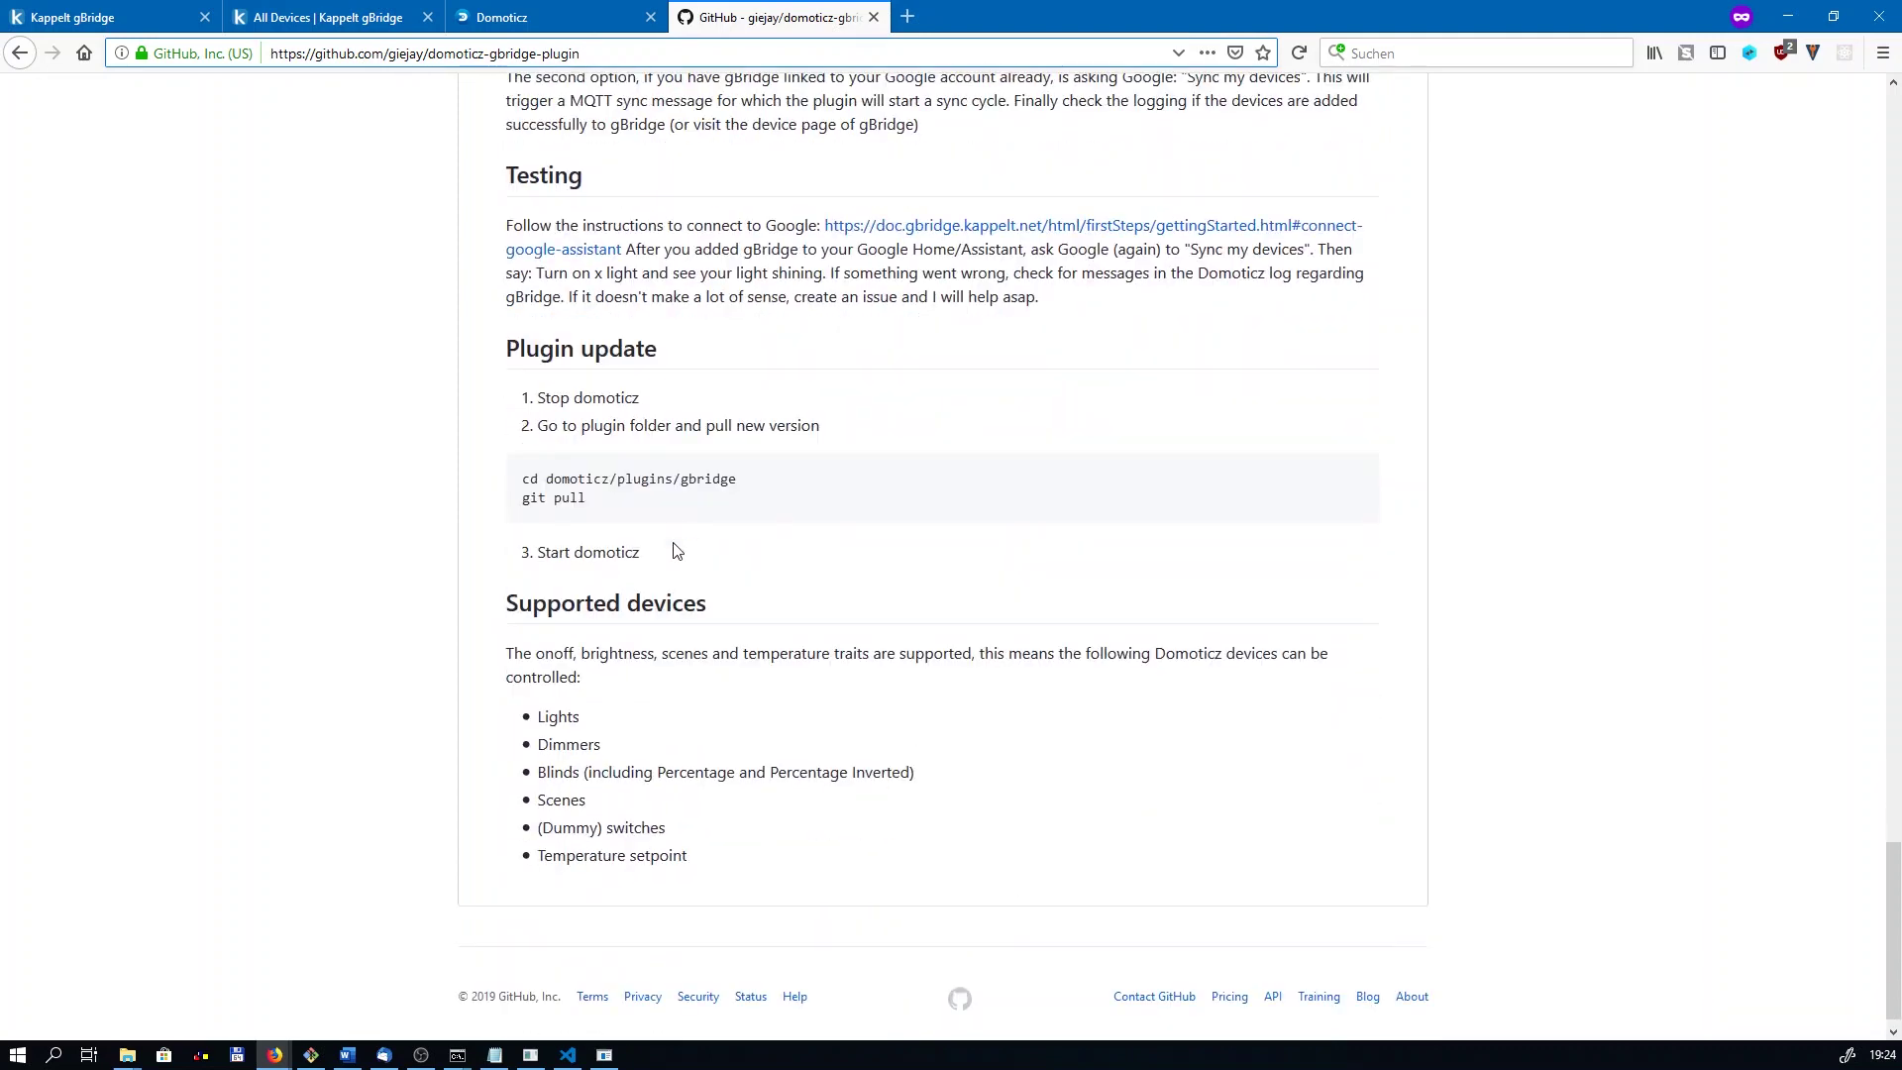
left_click_drag(836, 849, 501, 662)
left_click(495, 683)
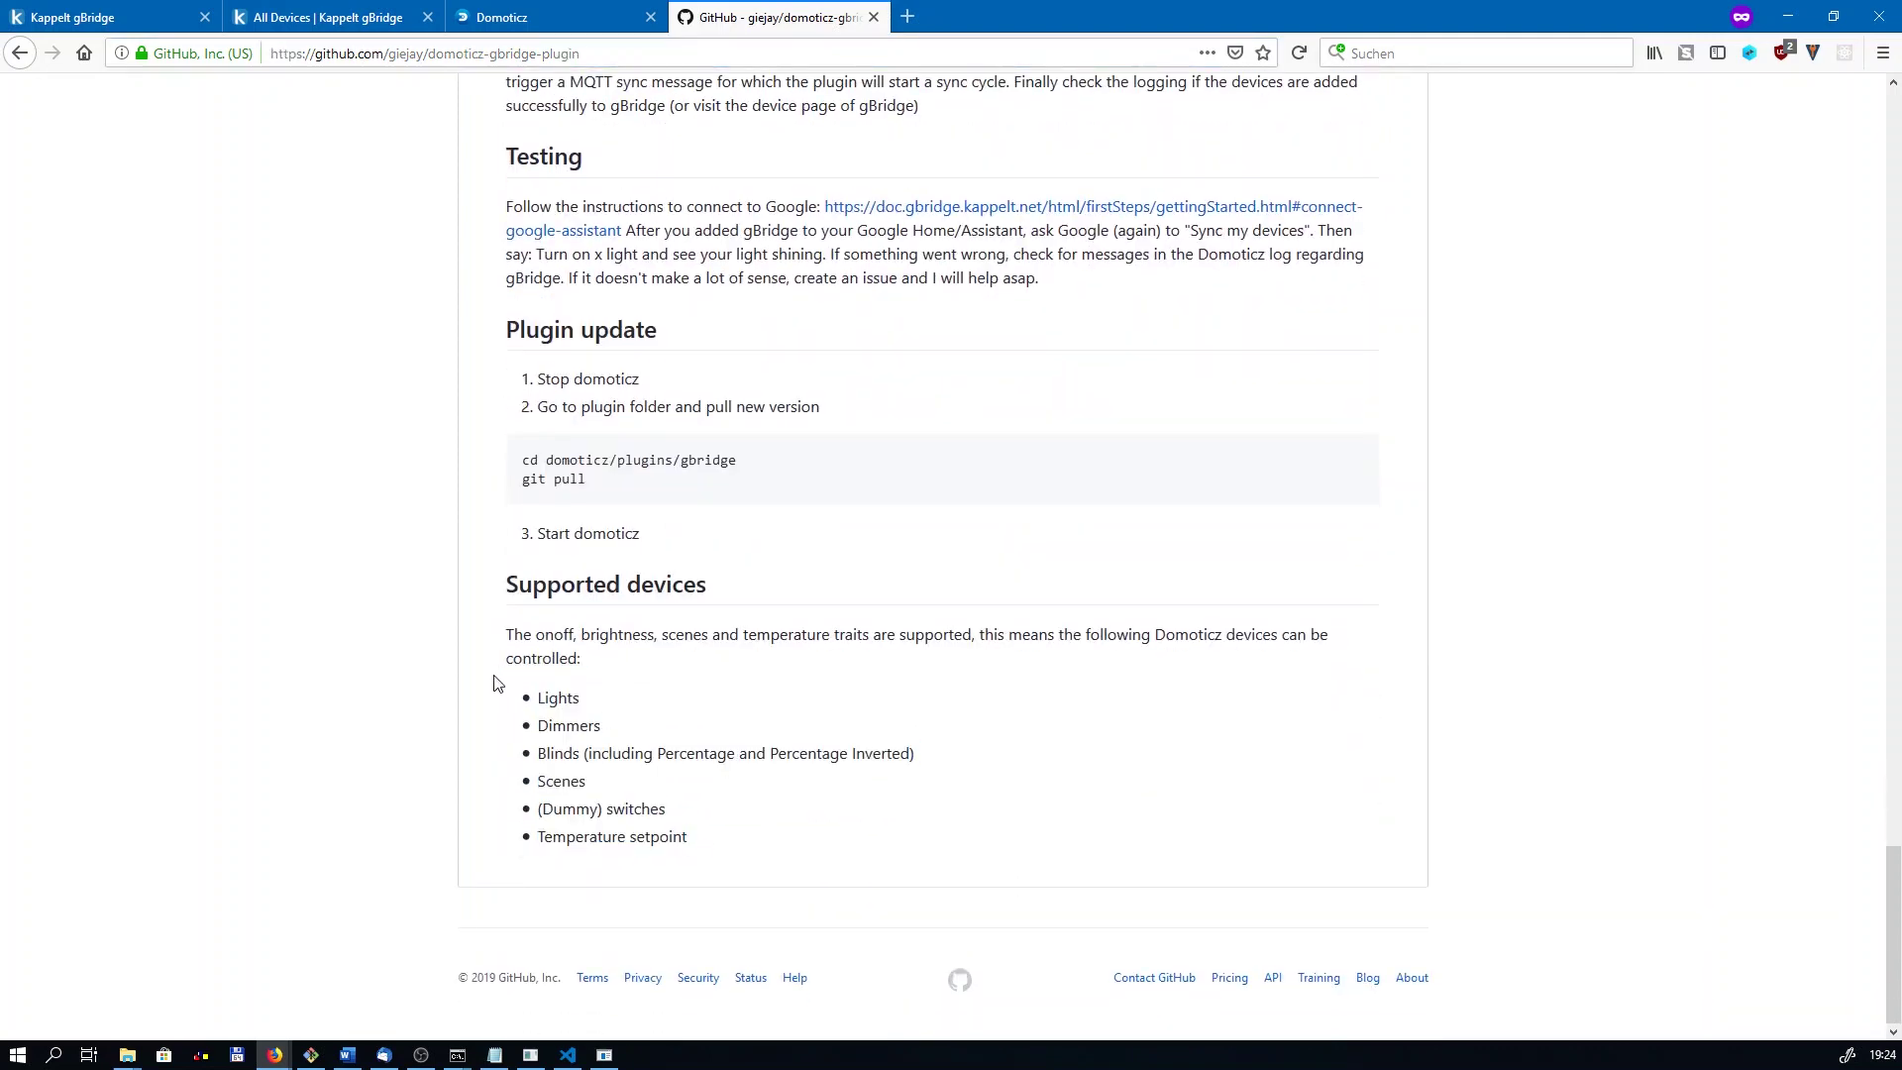